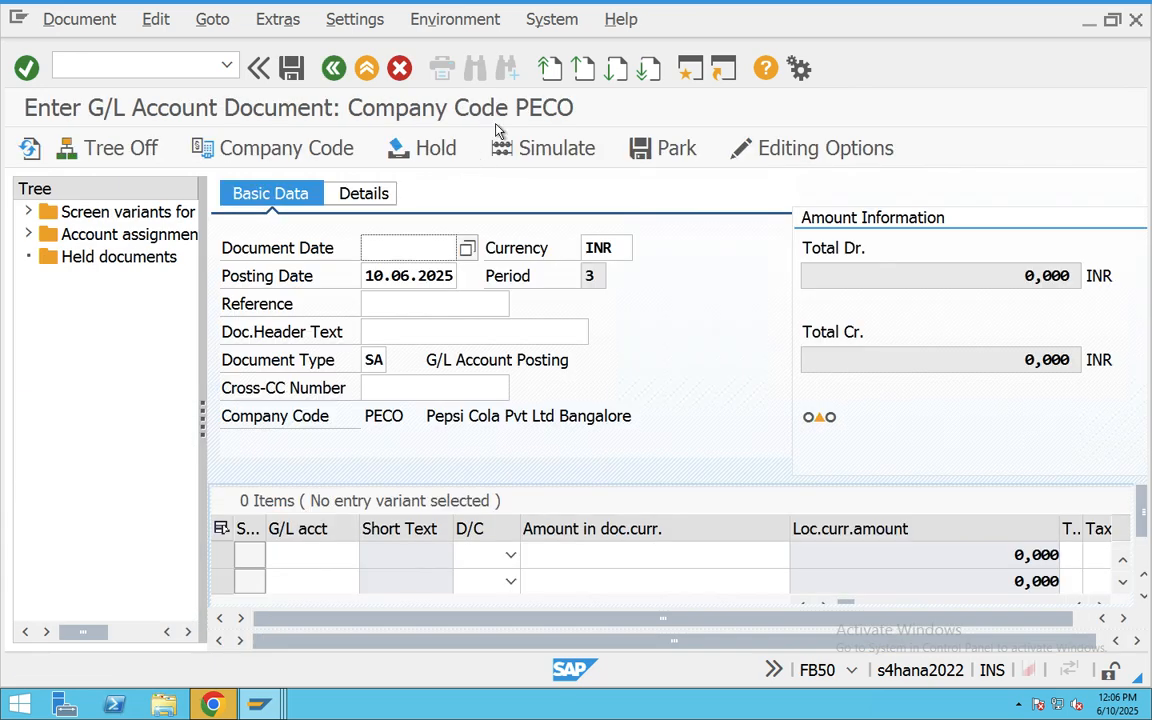
Change the company code for the G/L account document to CHIT
left_click(464, 250)
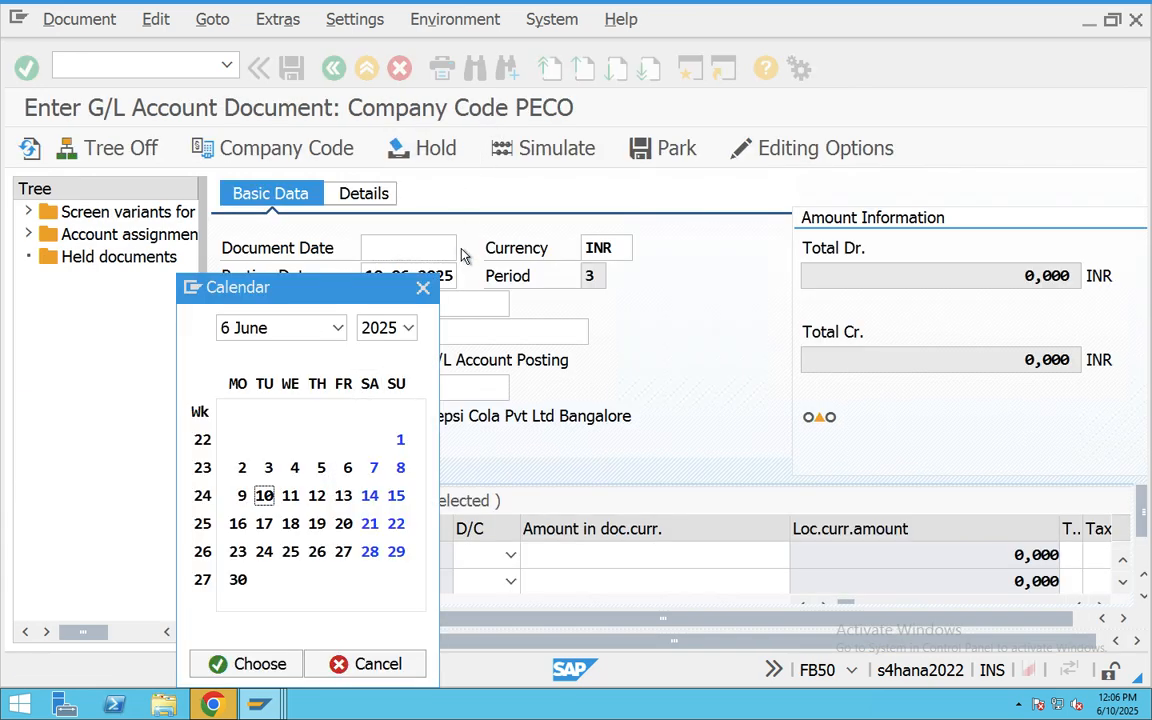
key("Escape")
left_click_drag(406, 416, 360, 420)
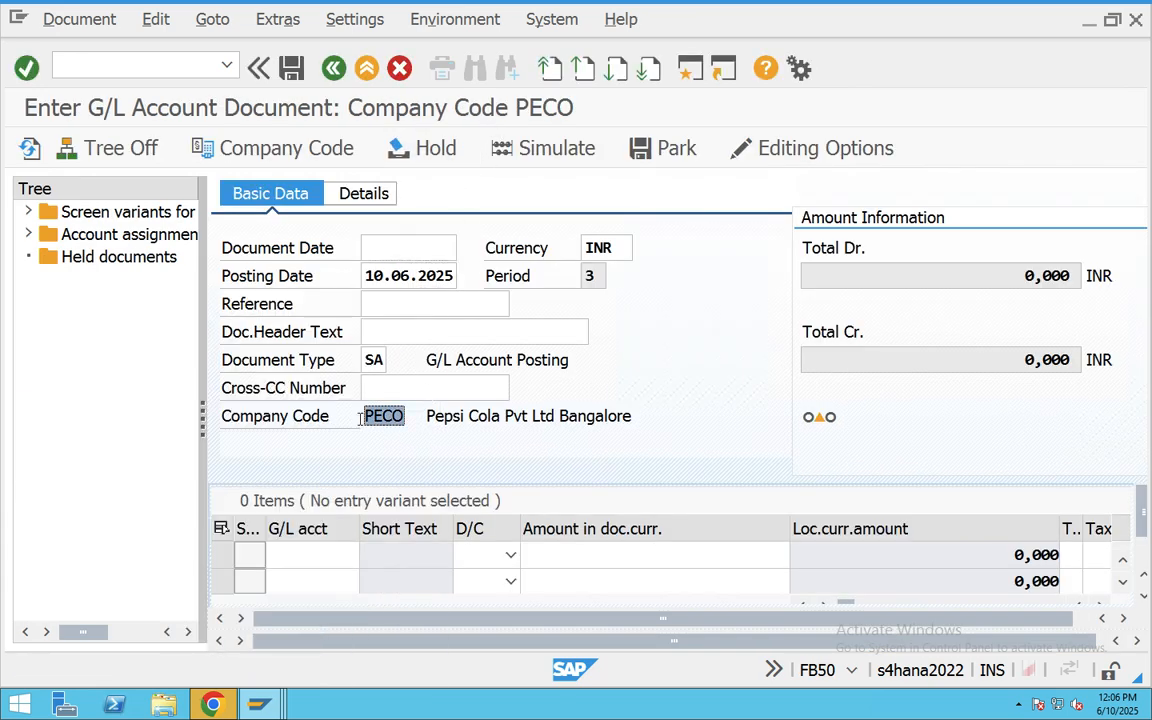
left_click(286, 150)
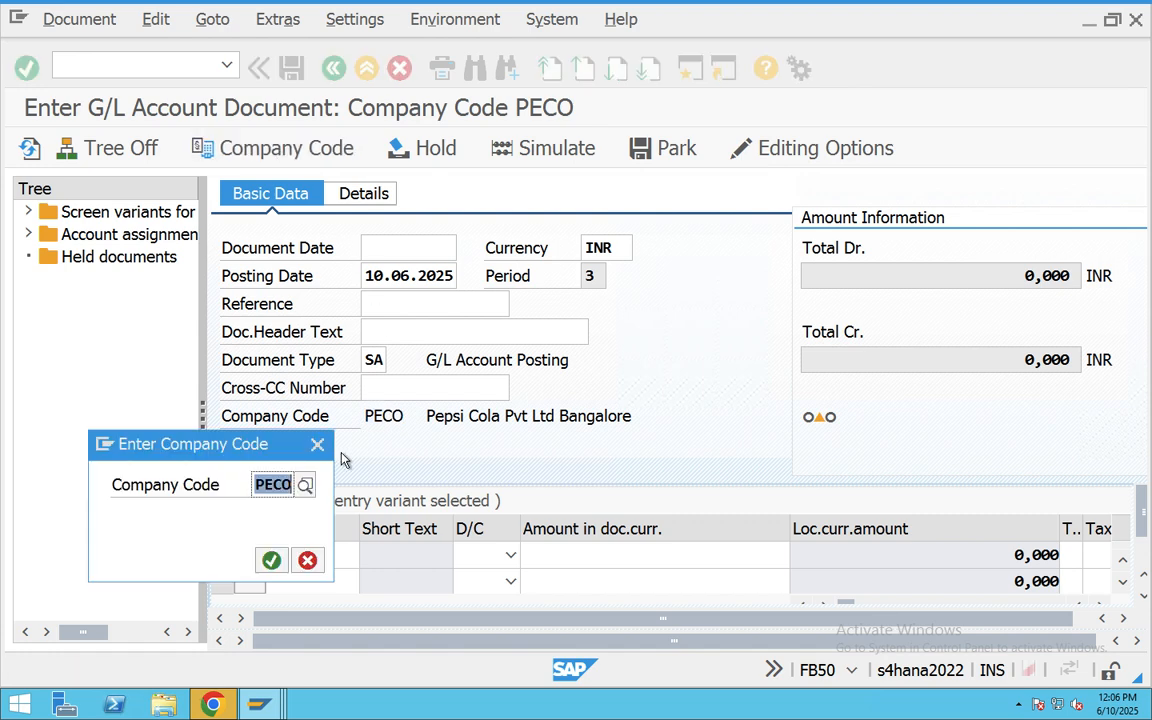
type("chit")
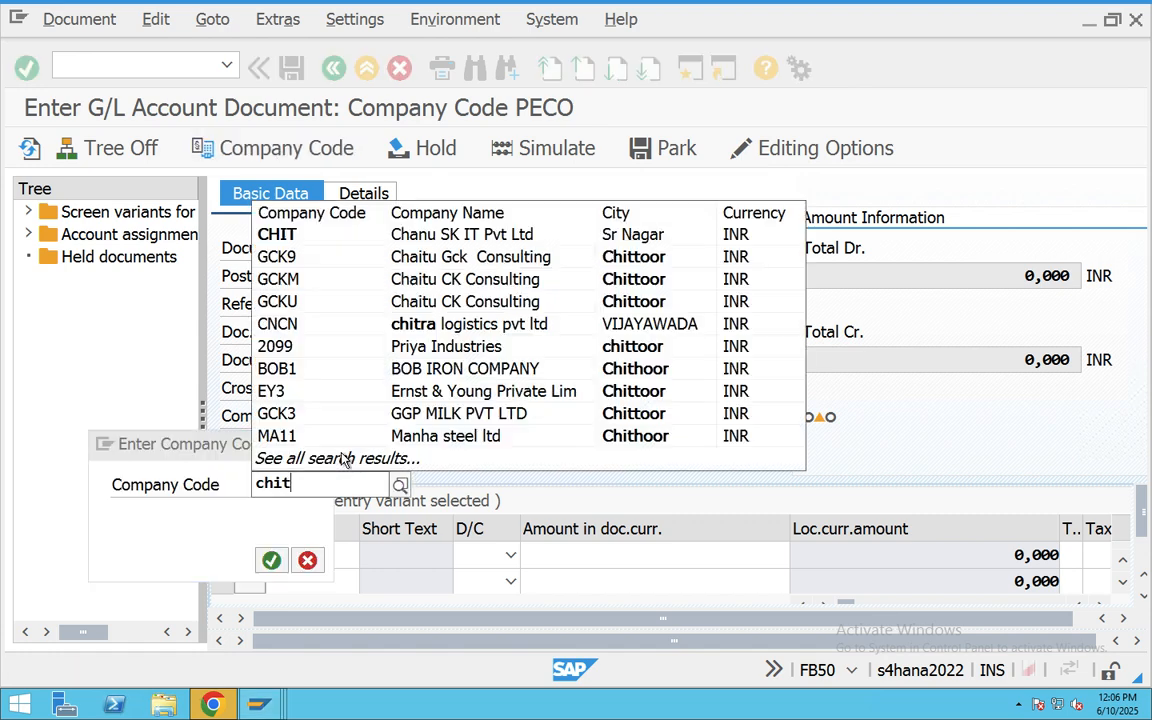
left_click(271, 560)
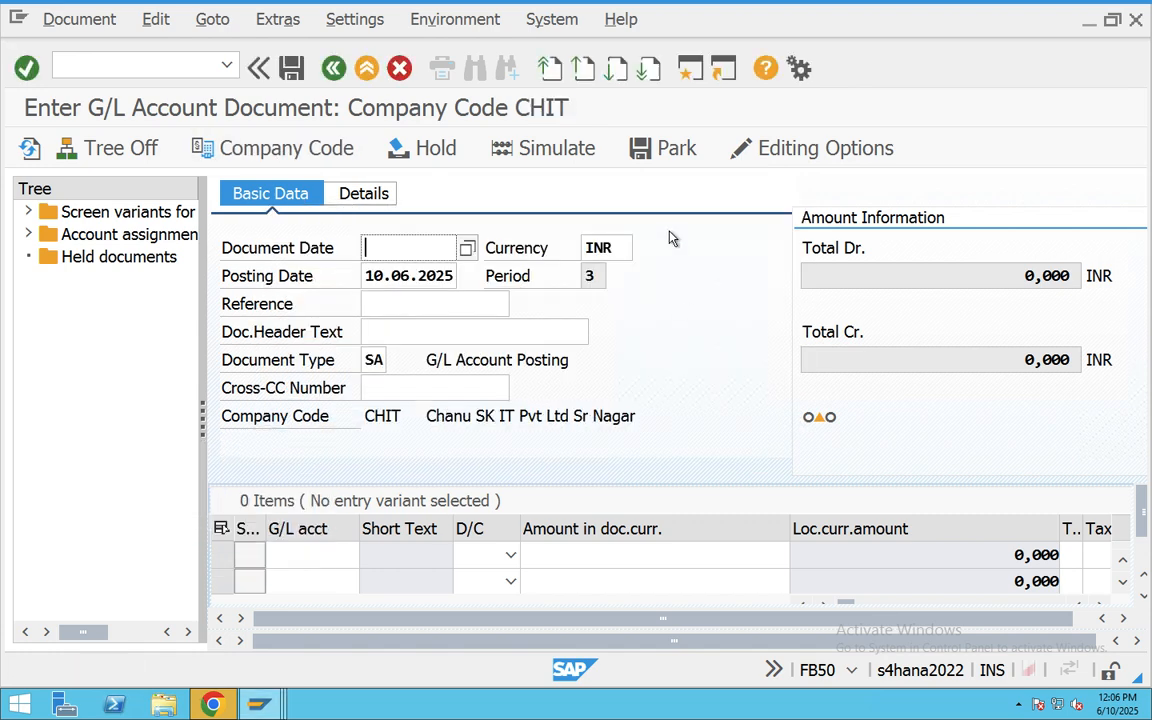
Set the document date to 10.06.2025, fill in the second suggested reference number and enter "Rent paid" as the document header text
left_click(467, 248)
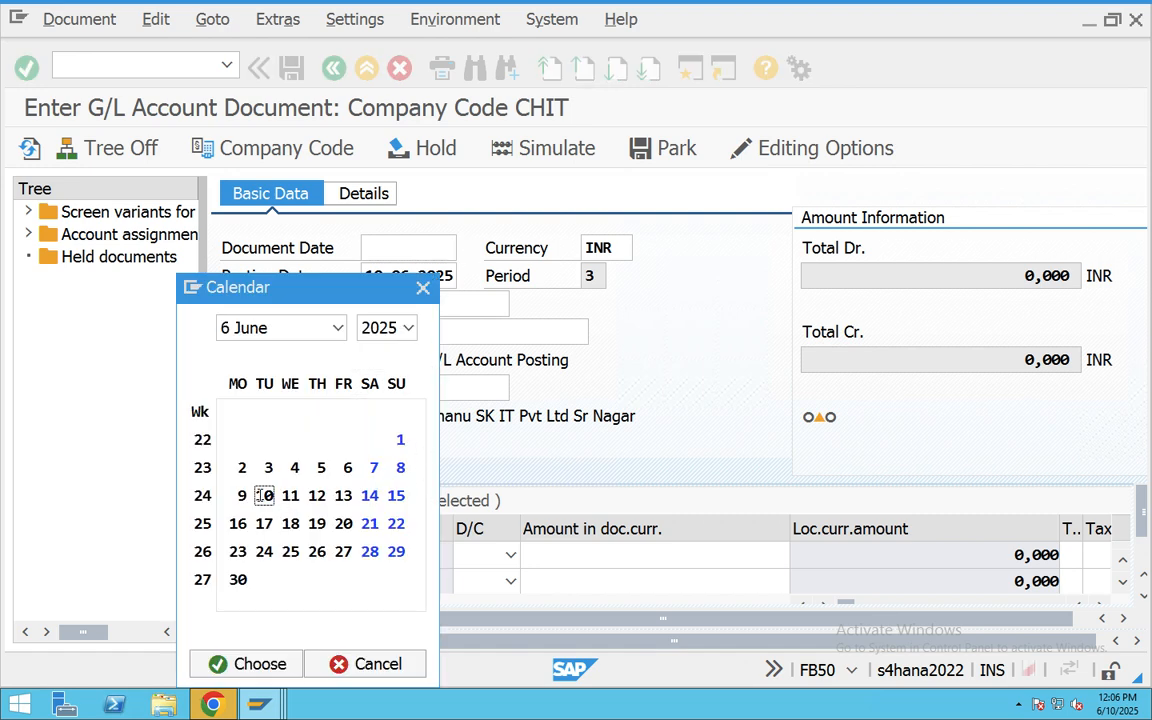
key("Return")
left_click(393, 304)
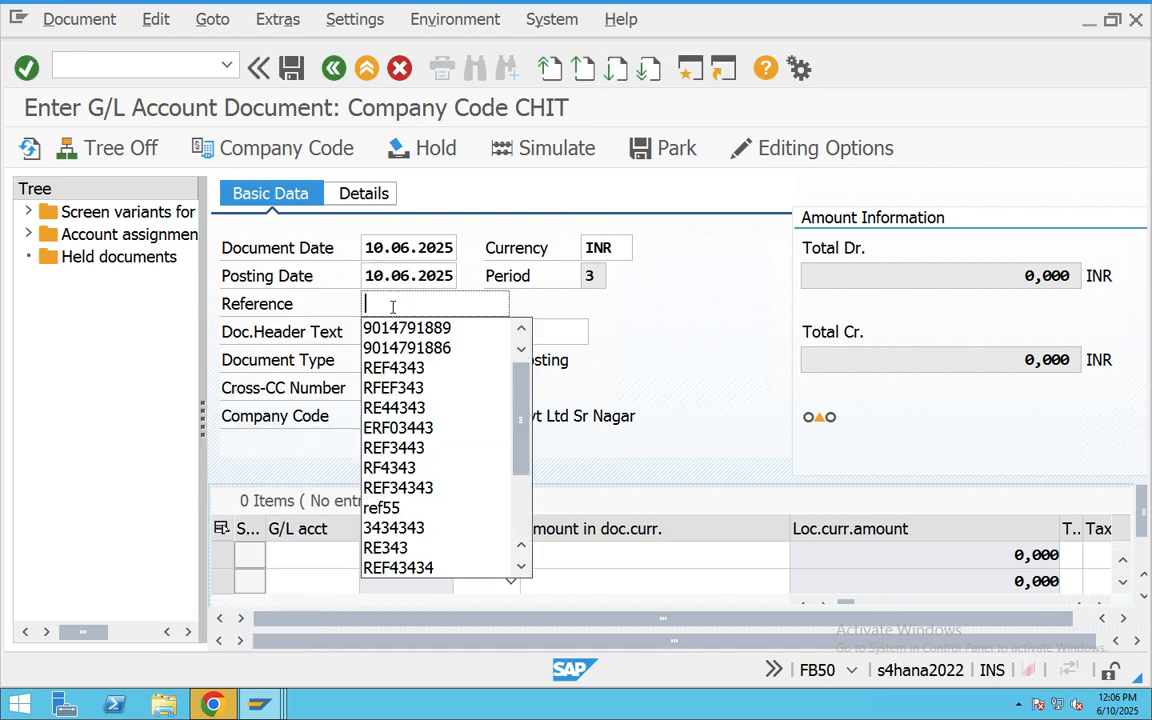
left_click(407, 347)
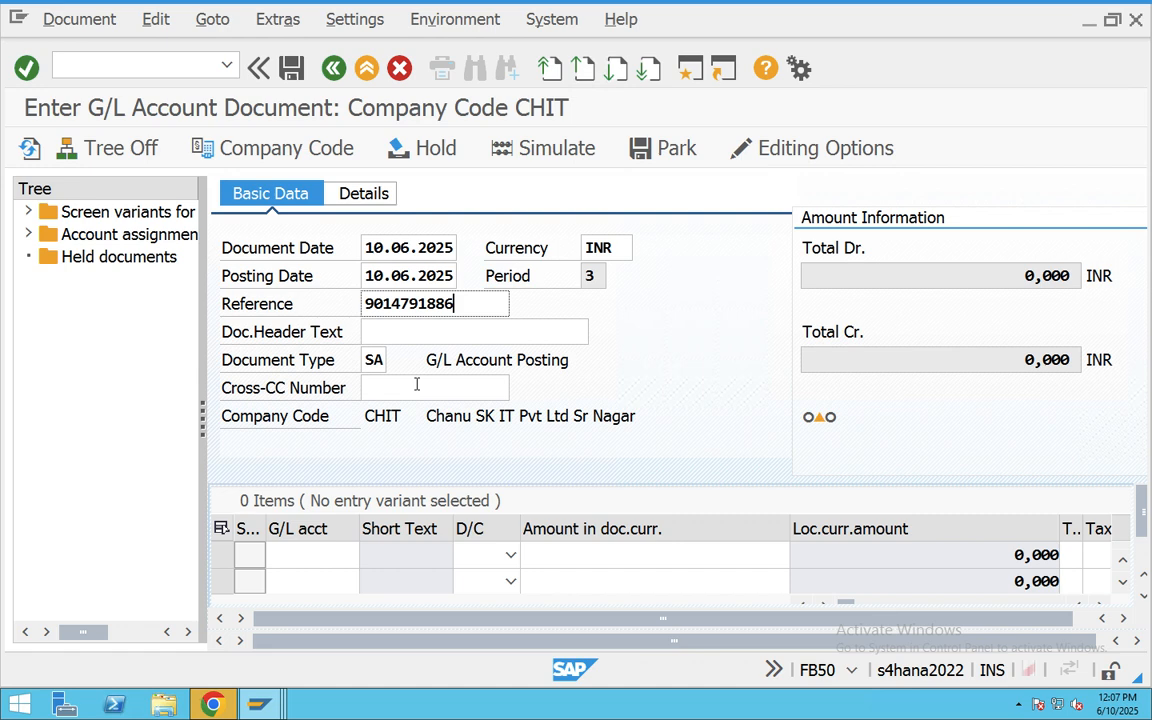
left_click(405, 331)
type("re")
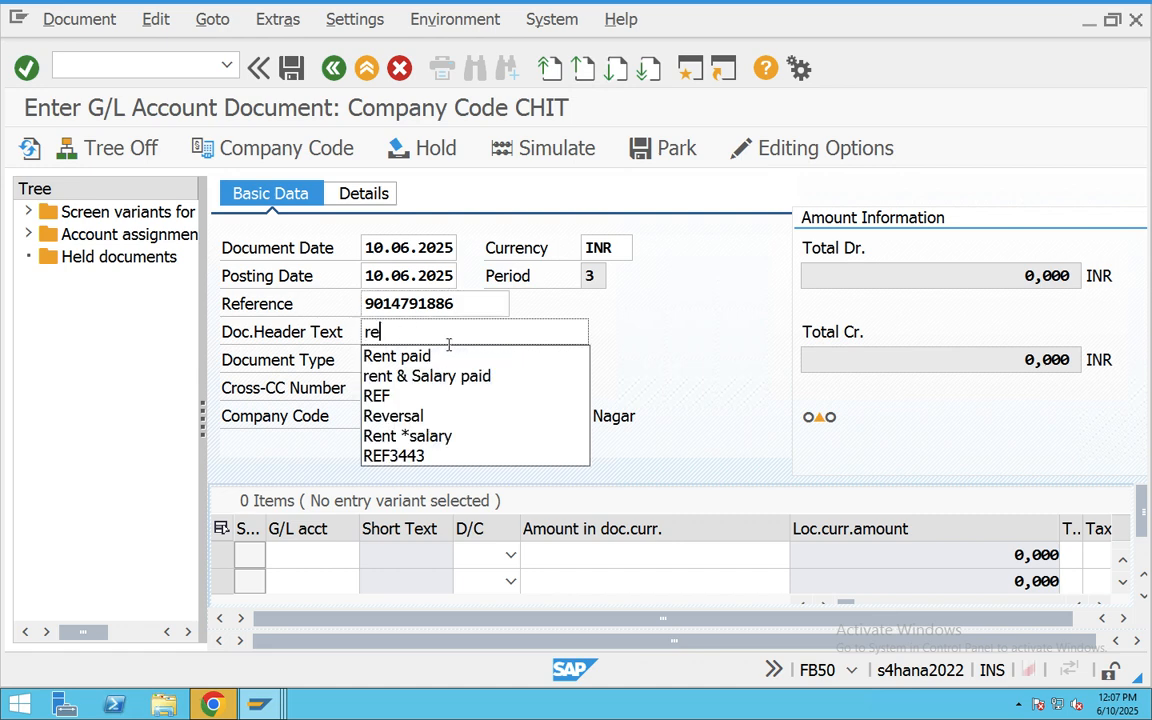
left_click(443, 357)
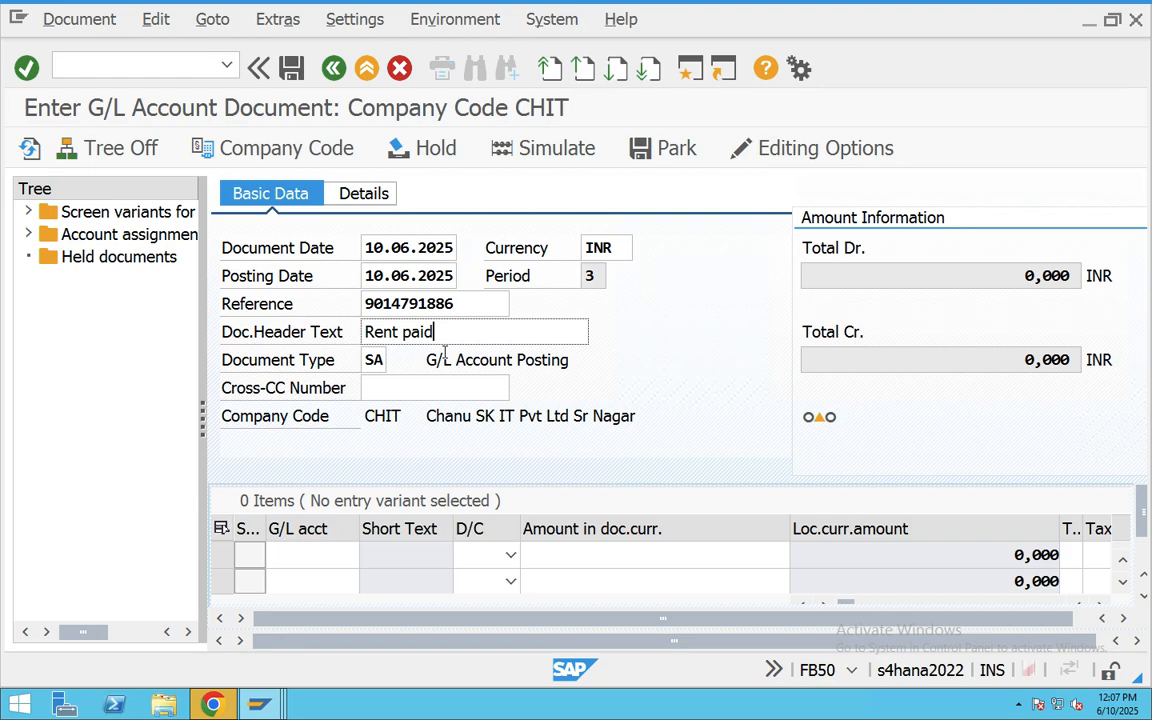
Switch to the Teams meeting in Opera, unmute the microphone and open the meeting chat
key("super+Tab")
key("super+Tab")
key("super+Tab")
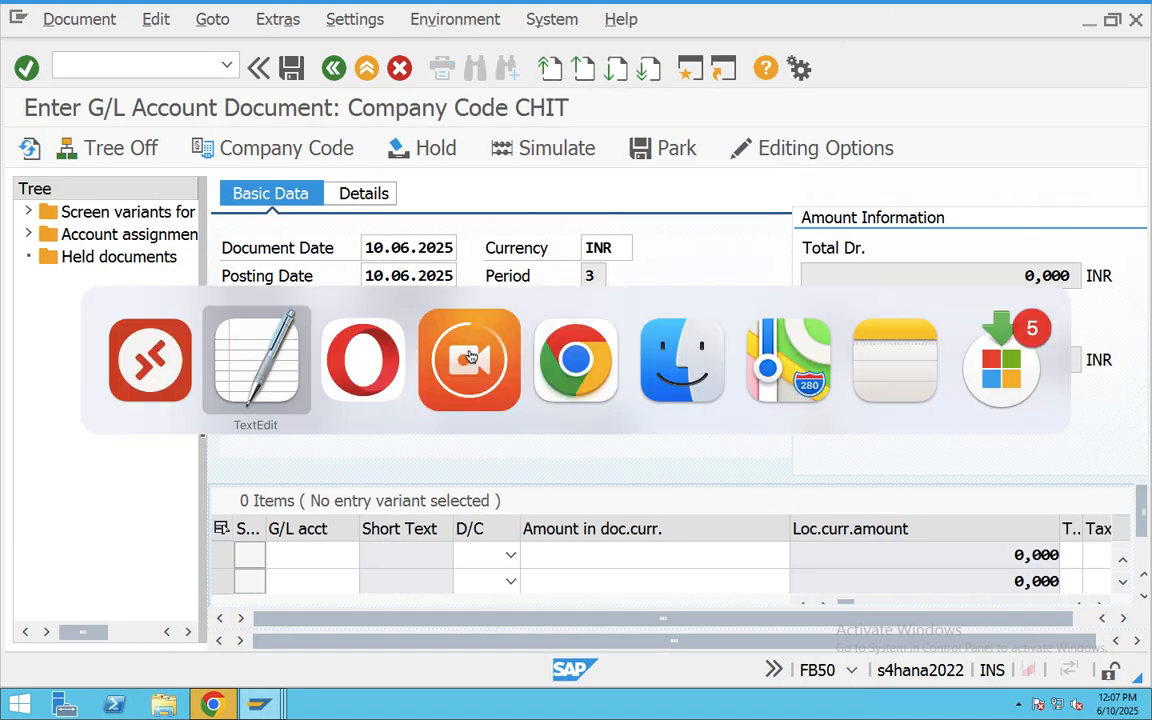
key("super+Tab")
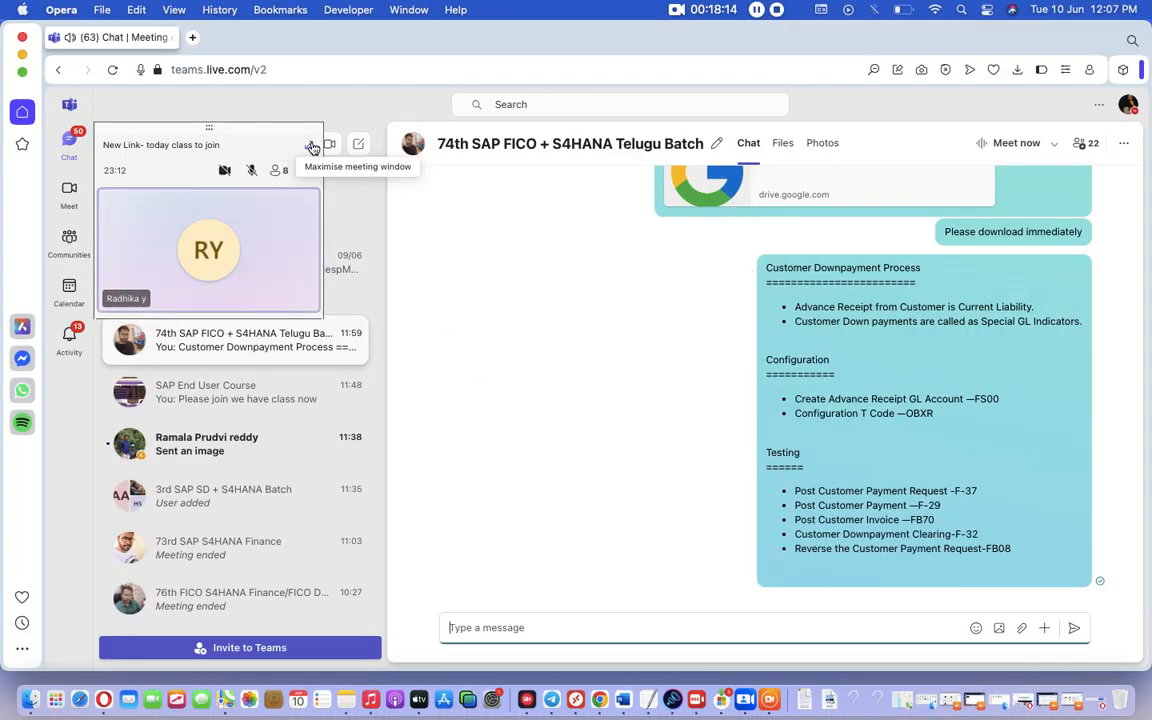
left_click(312, 147)
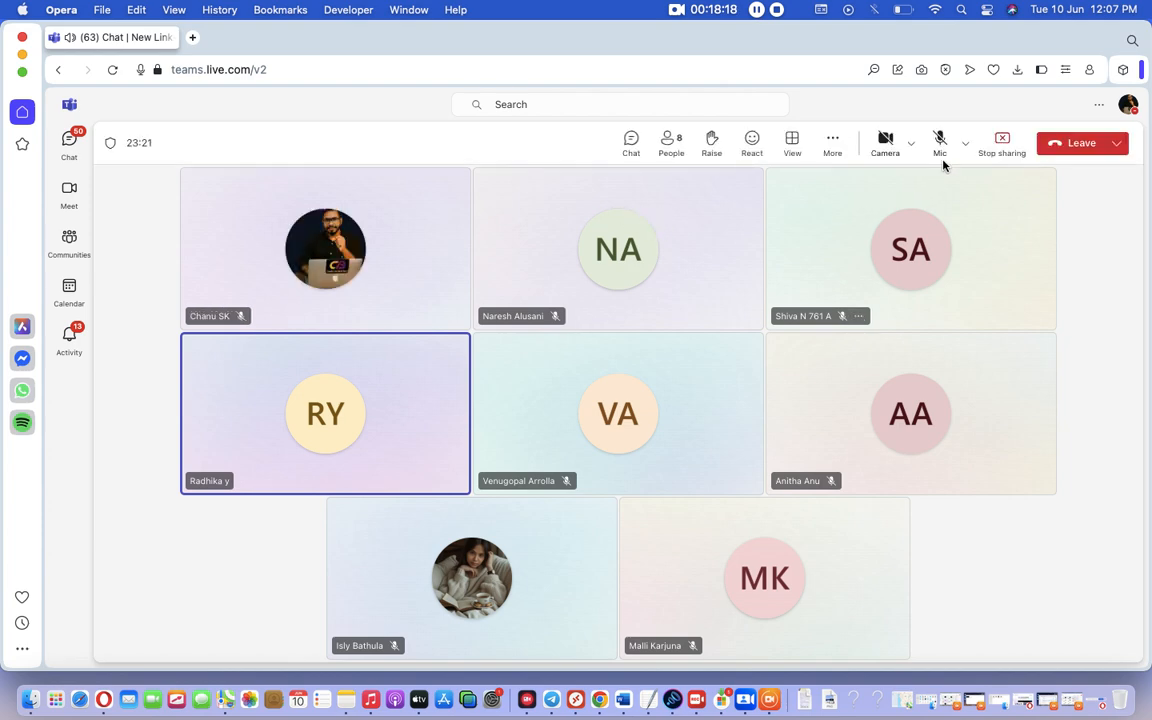
left_click(941, 150)
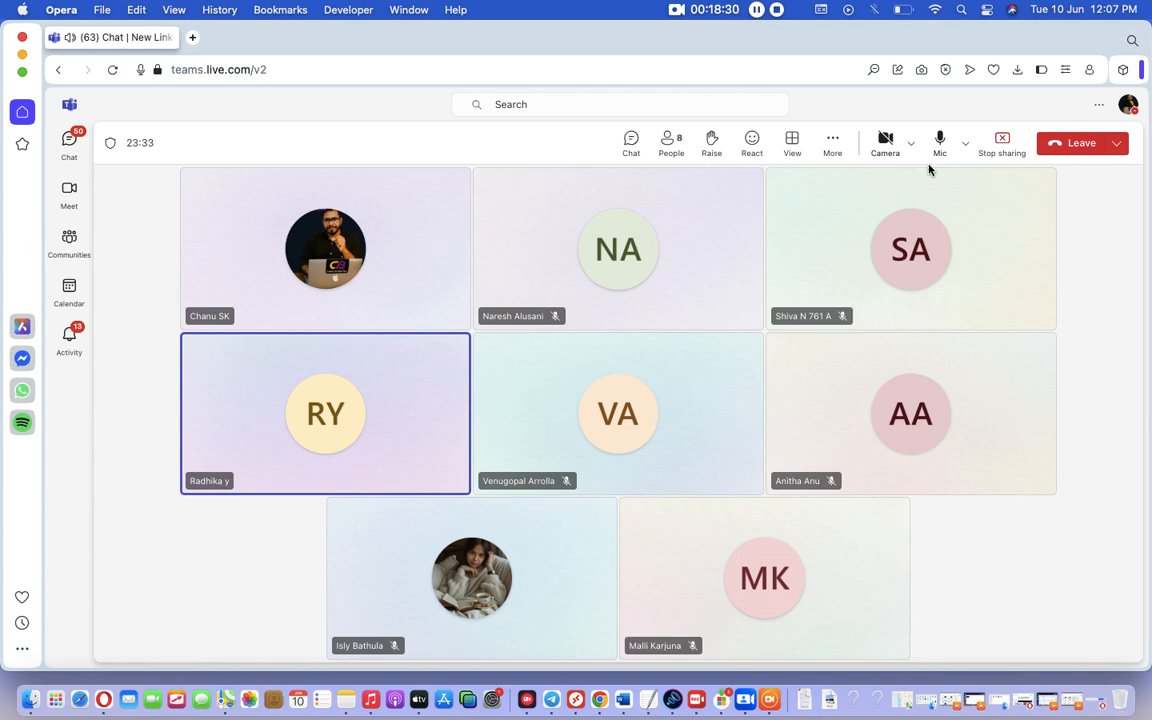
left_click(631, 148)
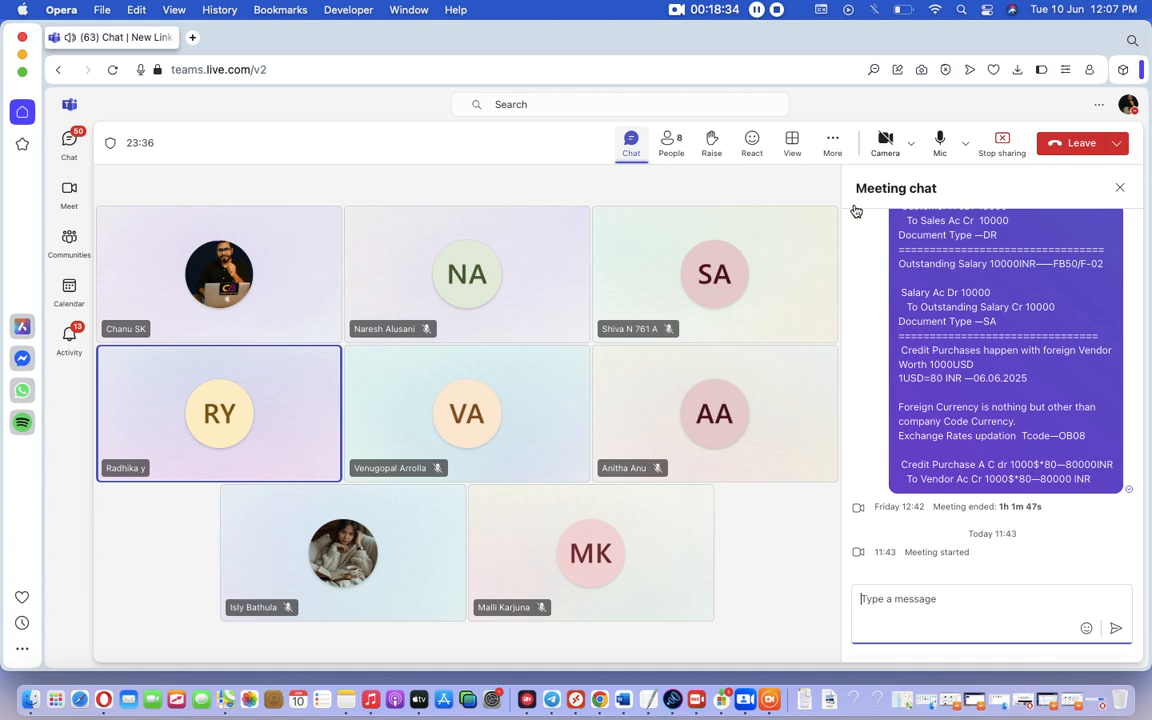
key("Up")
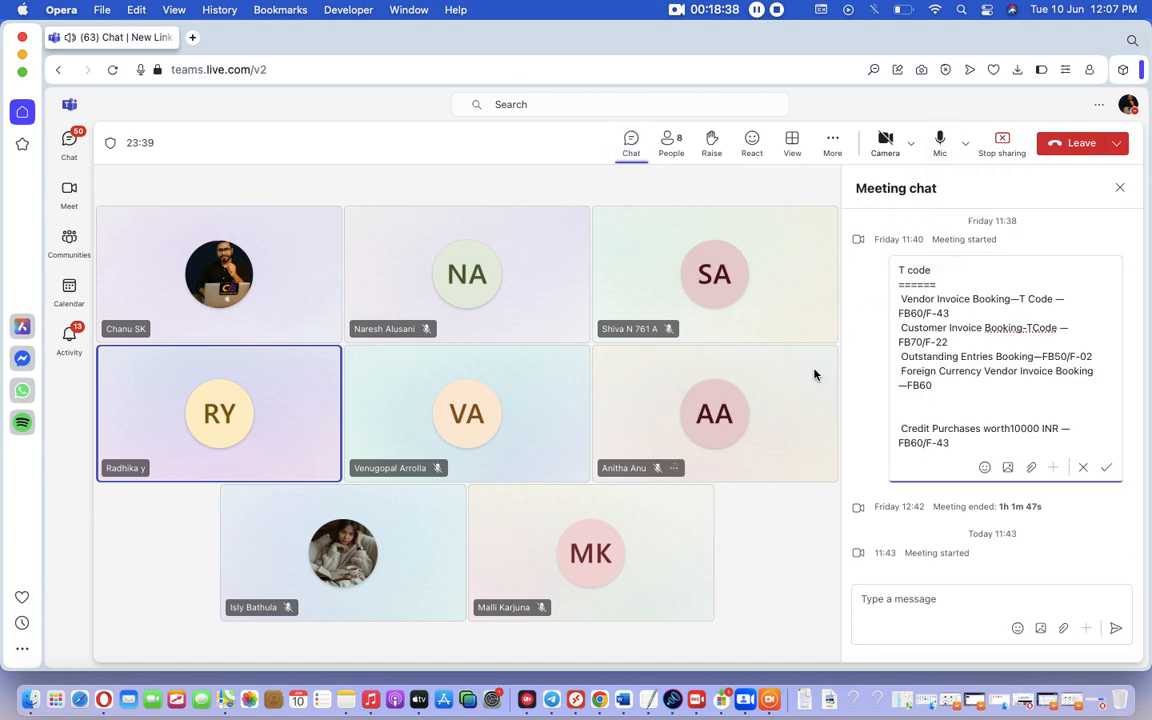
Switch to the TextEdit notes on parking documents in SAP and read them through to the end
key("super+Tab")
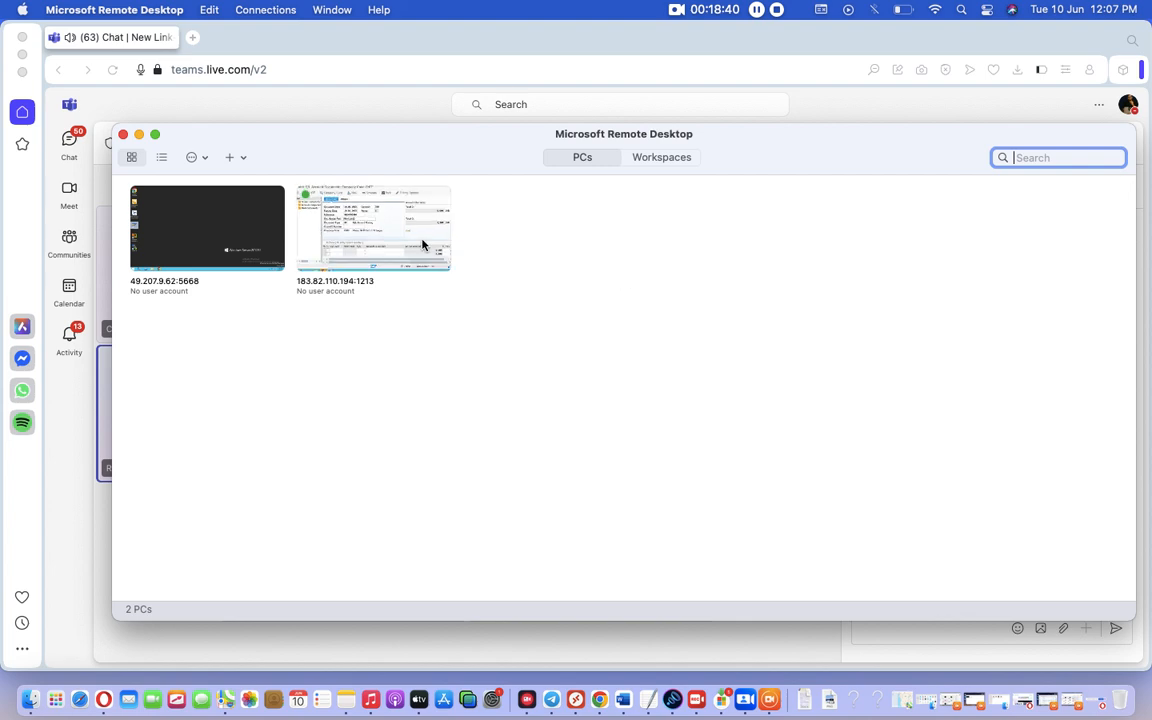
left_click(648, 700)
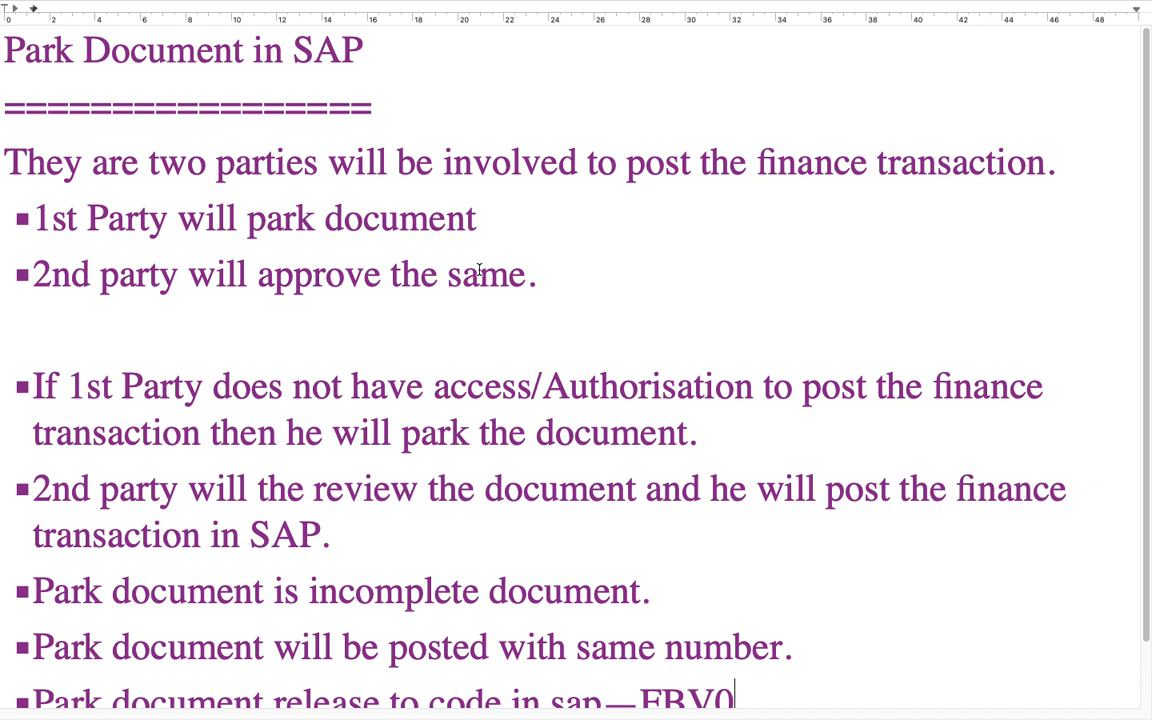
scroll(479, 270, "down", 3)
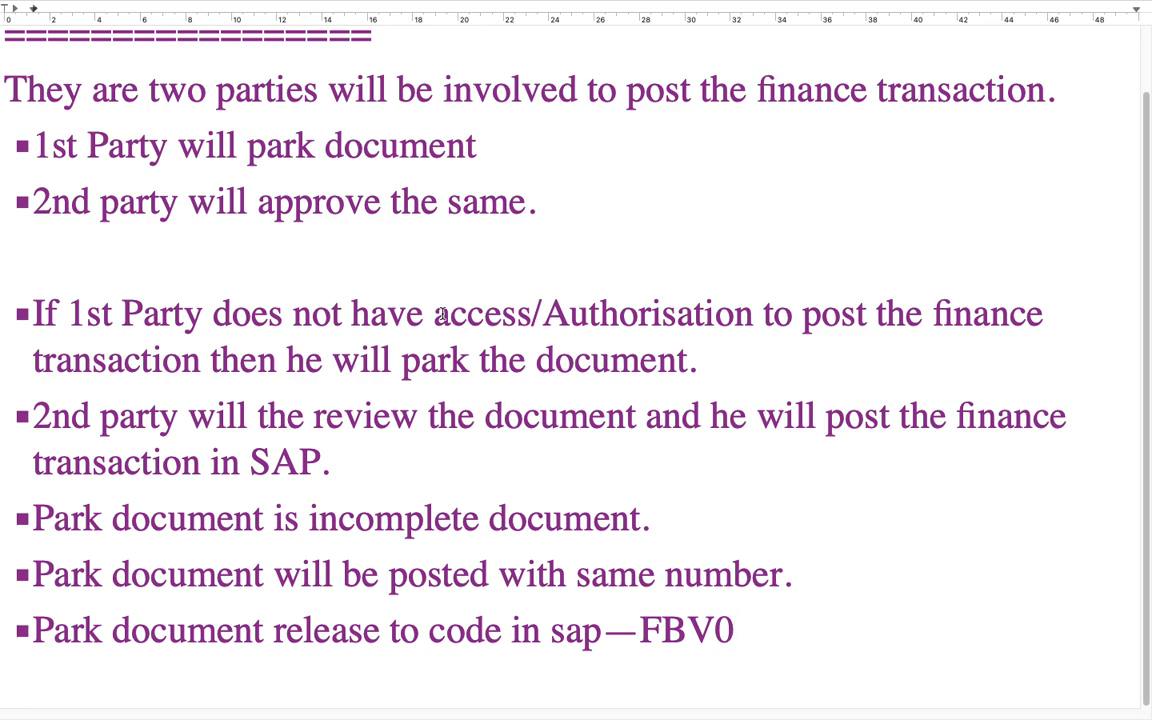
Return to the remote SAP session and exit the unfinished G/L document, discarding its data
key("ctrl+Left")
left_click(380, 241)
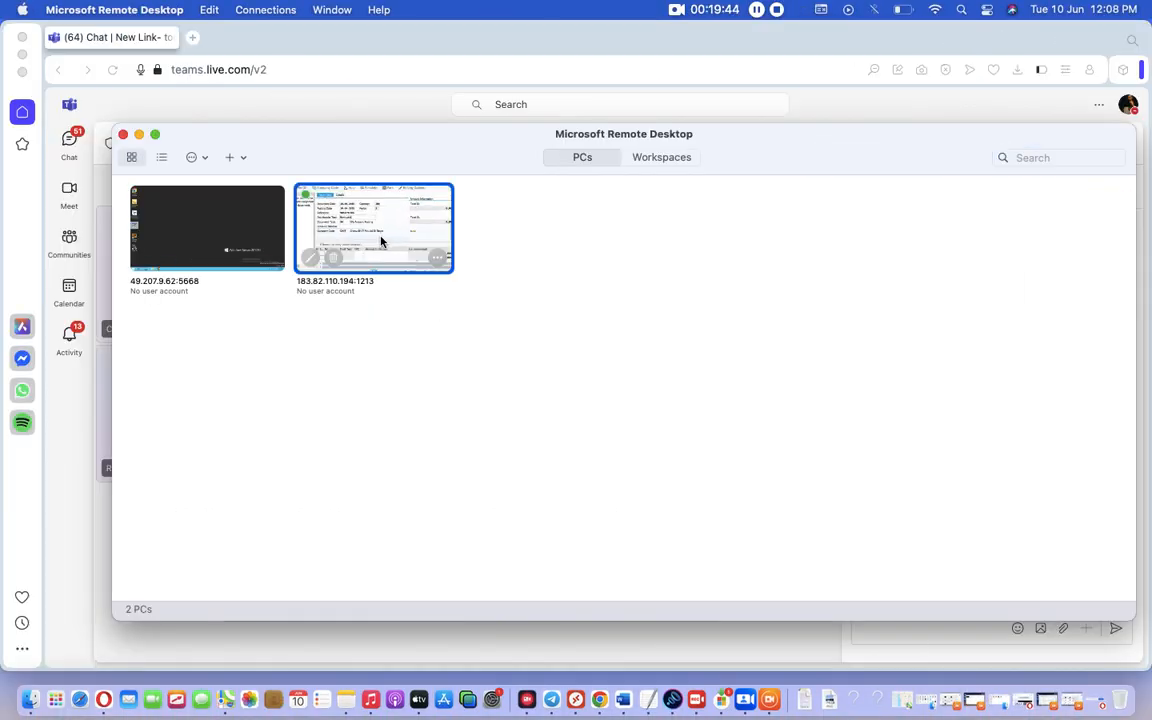
double_click(380, 241)
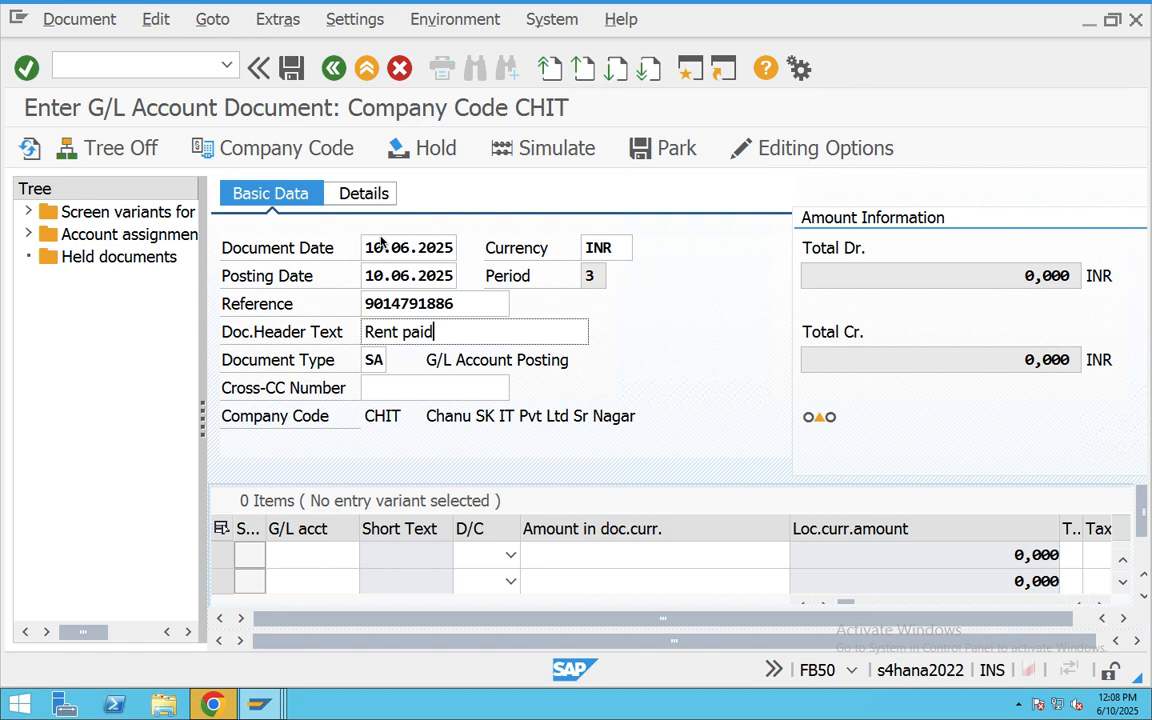
left_click(364, 67)
left_click(401, 510)
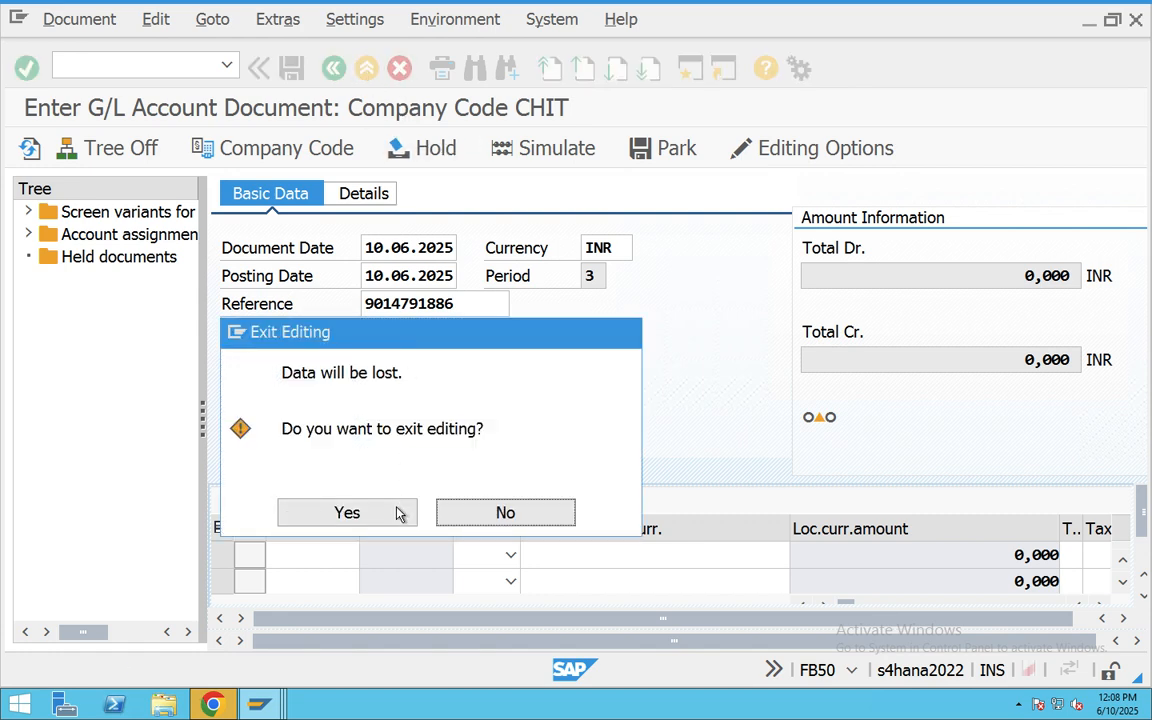
Start transaction FB50 to enter a new G/L account document
left_click(139, 63)
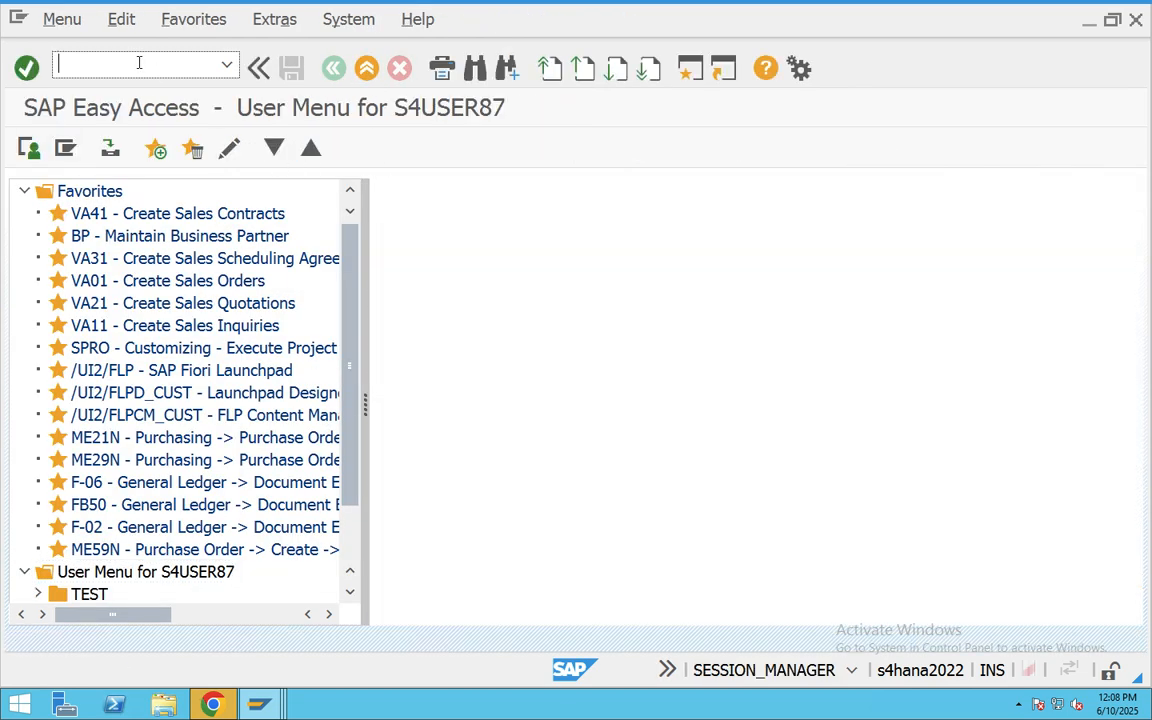
type("fb50")
key("Return")
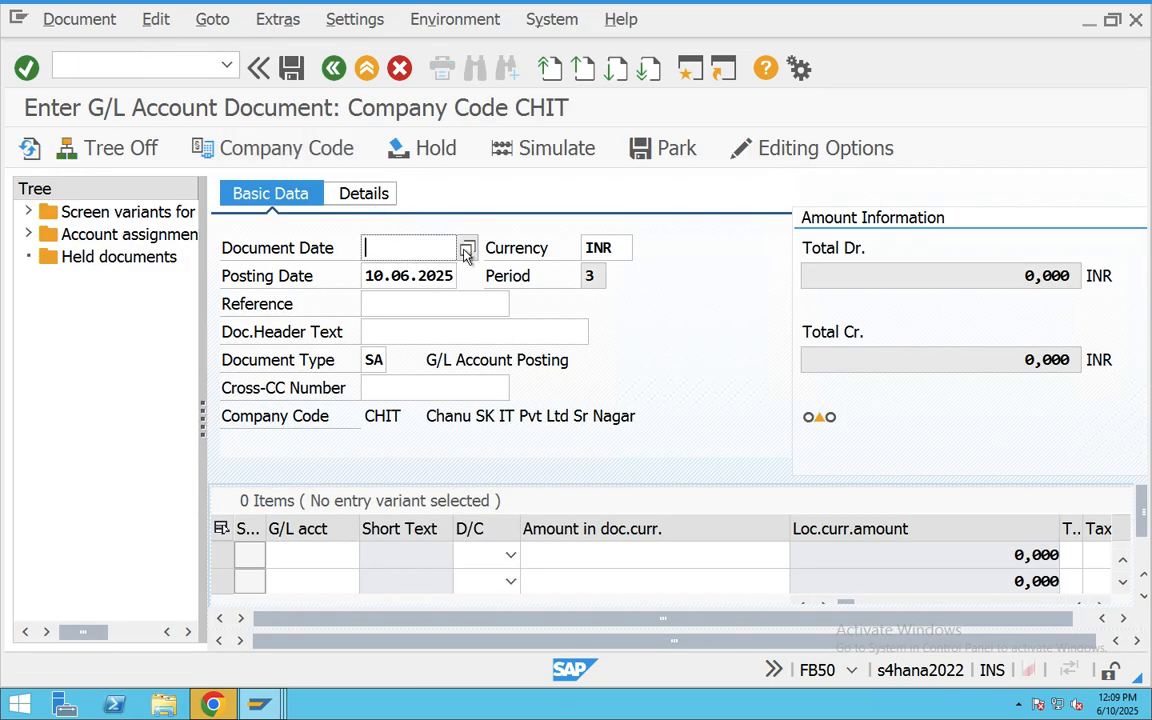
Set the document date to 10.06.2025 and fill the reference with the first suggested number, keeping document type SA
left_click(467, 248)
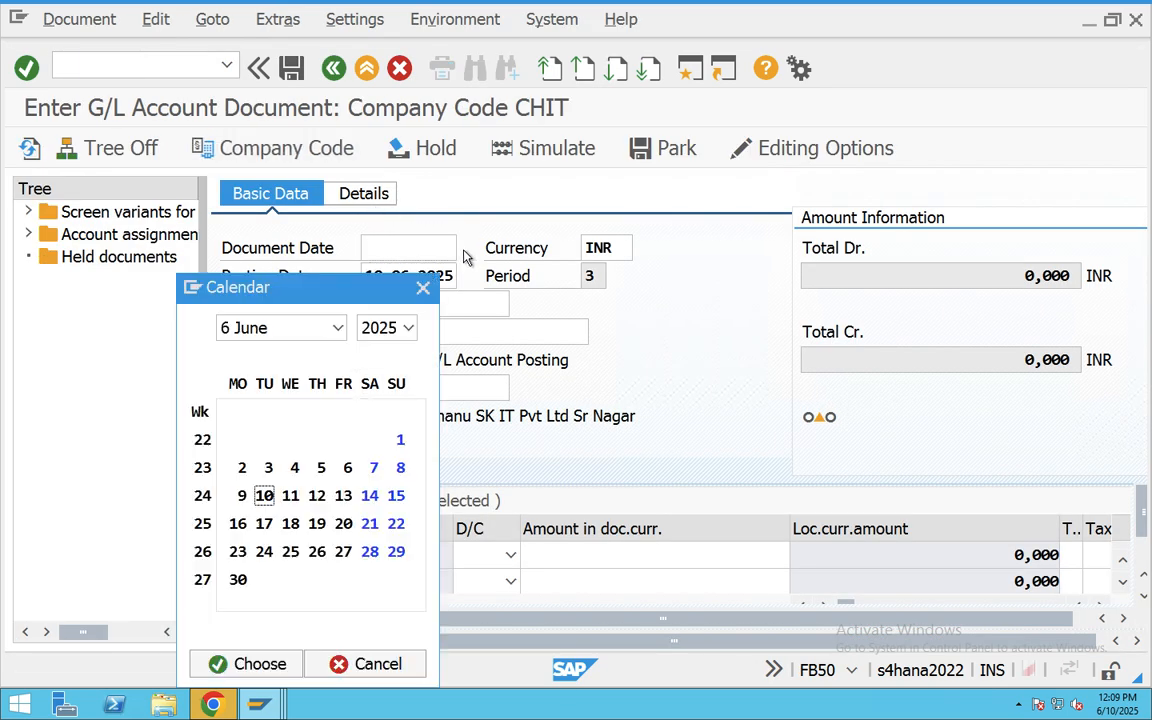
double_click(264, 495)
left_click(413, 305)
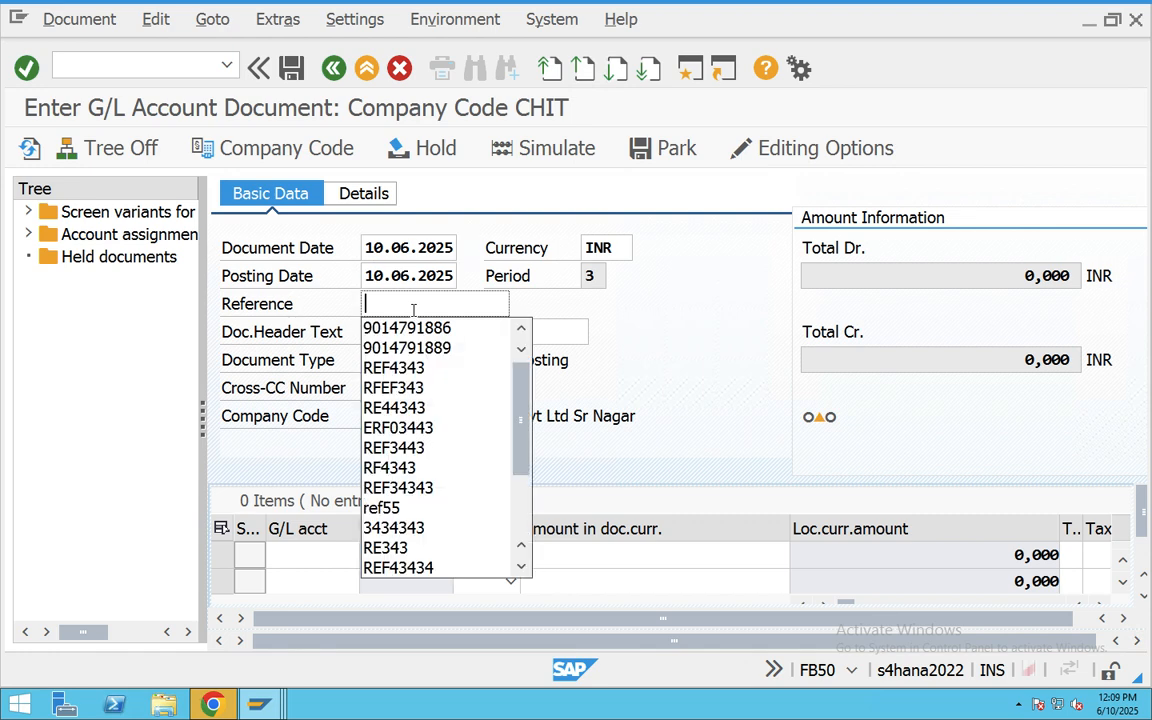
left_click(407, 328)
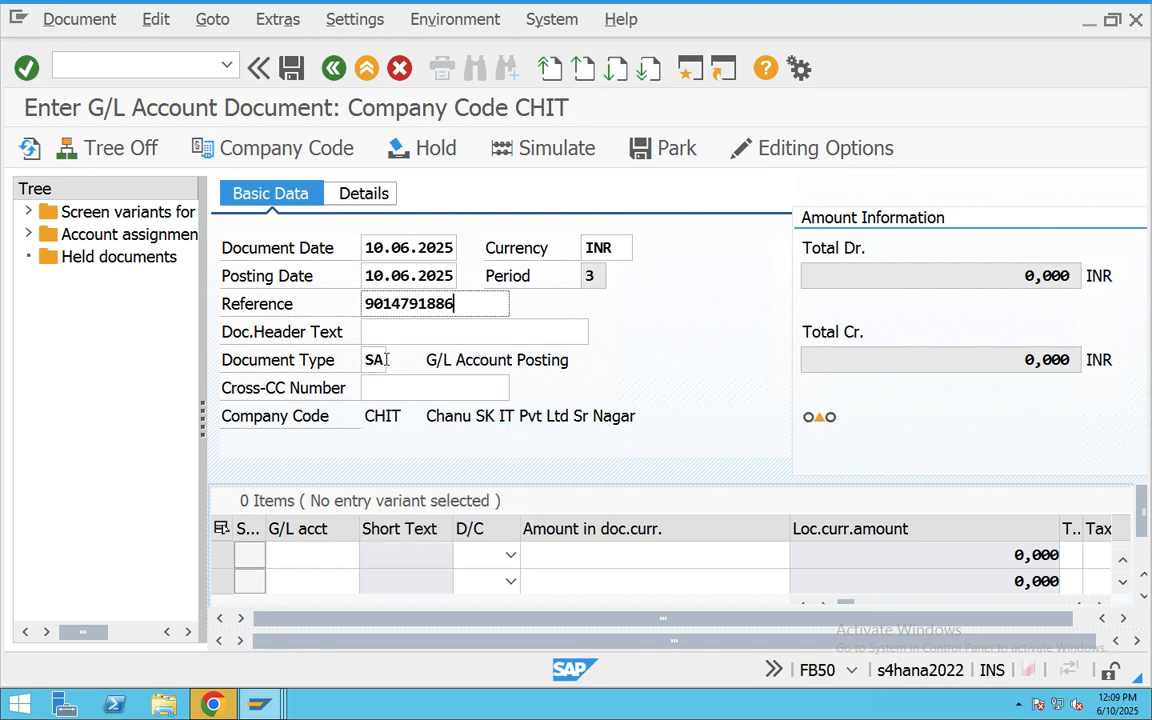
left_click(370, 360)
left_click_drag(363, 359, 361, 359)
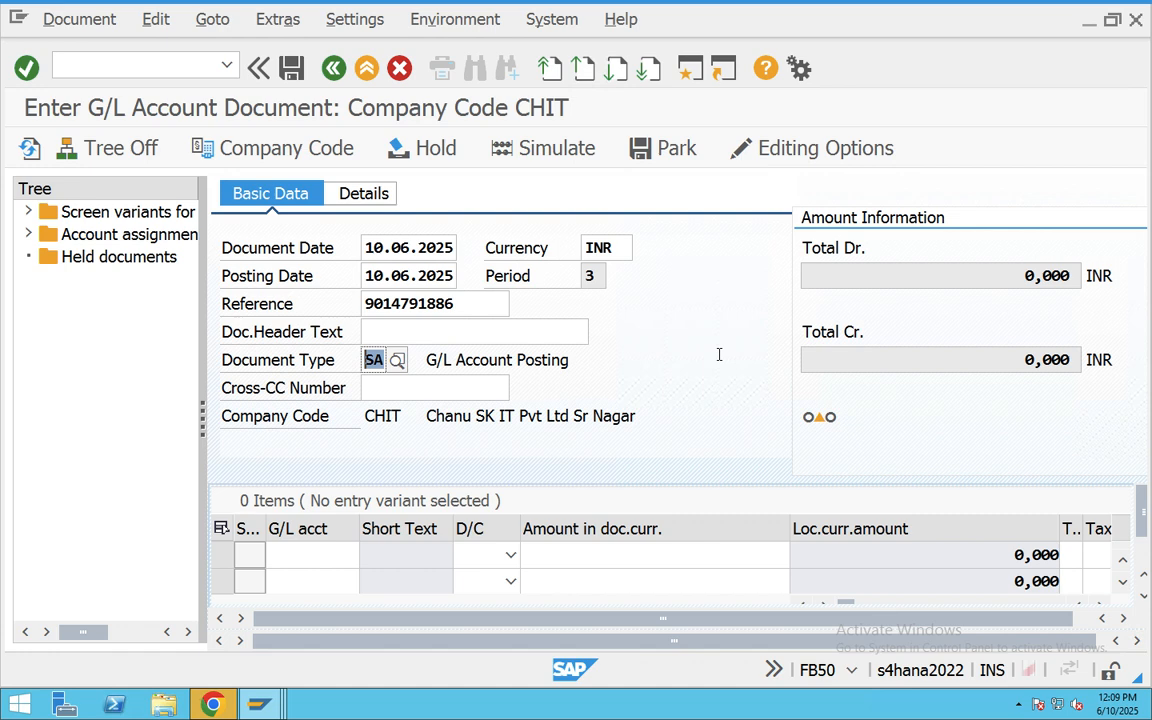
Look up the company's G/L accounts and assign Rent Ac (400300) to the first line item
left_click(316, 556)
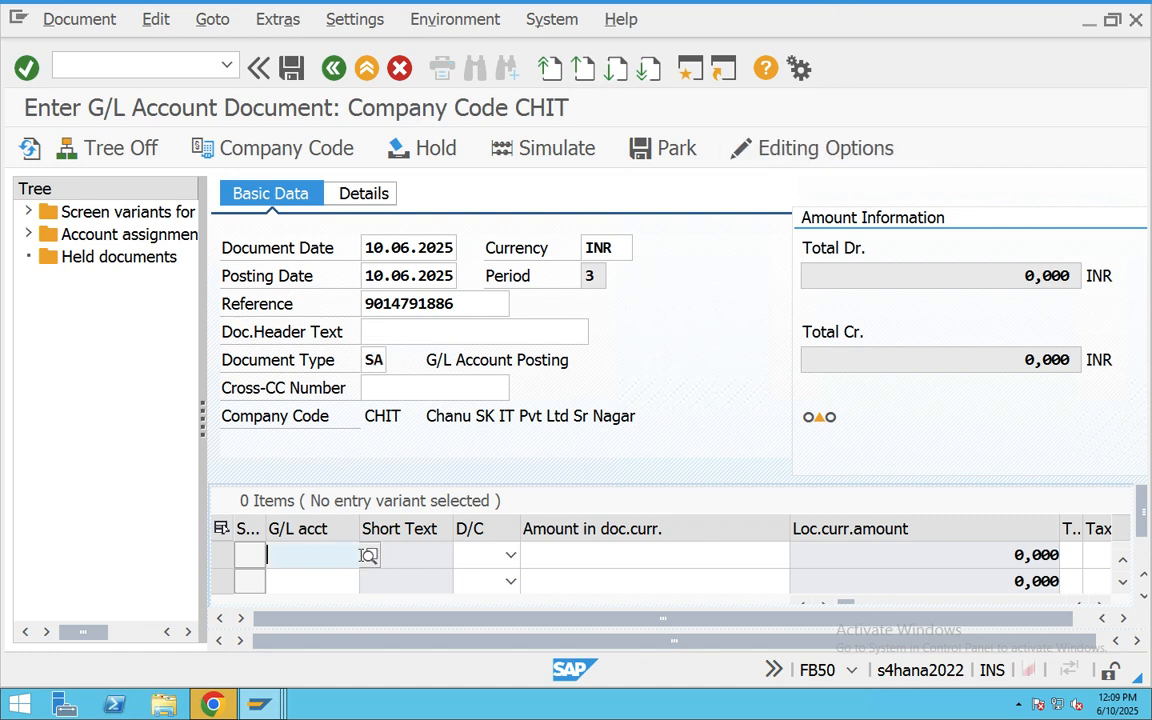
key("F4")
left_click(505, 665)
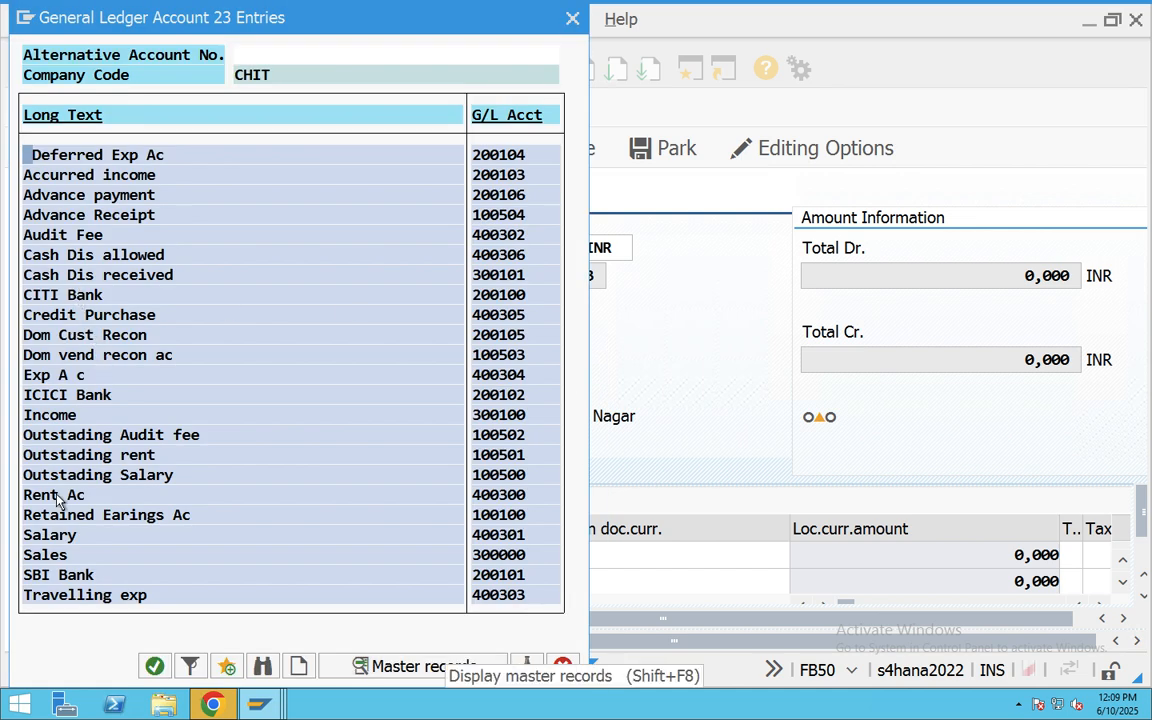
double_click(53, 495)
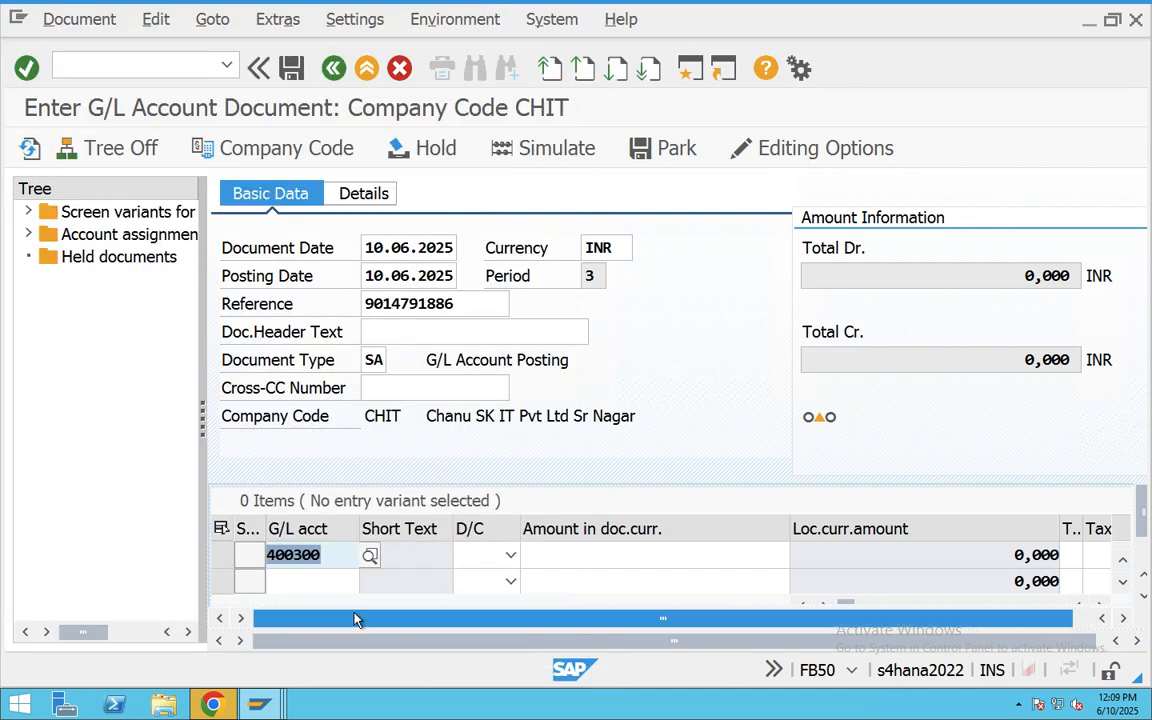
Look up and assign the CITI Bank G/L account (200100) to the second line item
left_click(368, 582)
left_click(370, 583)
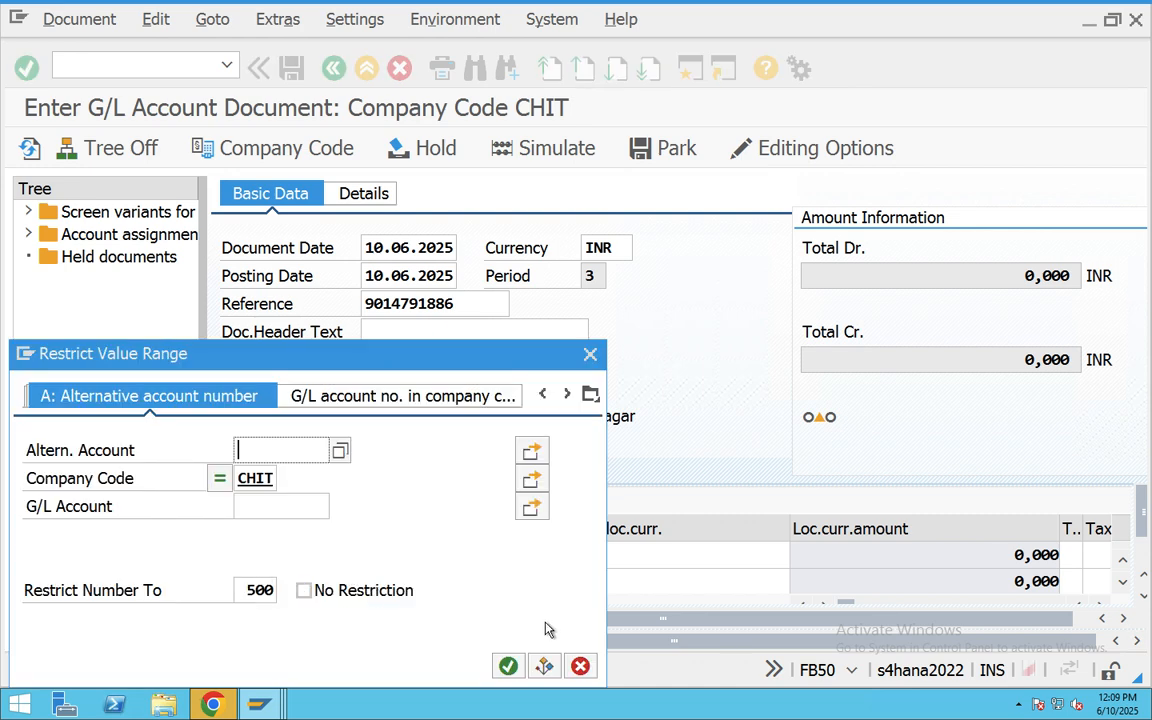
left_click(508, 663)
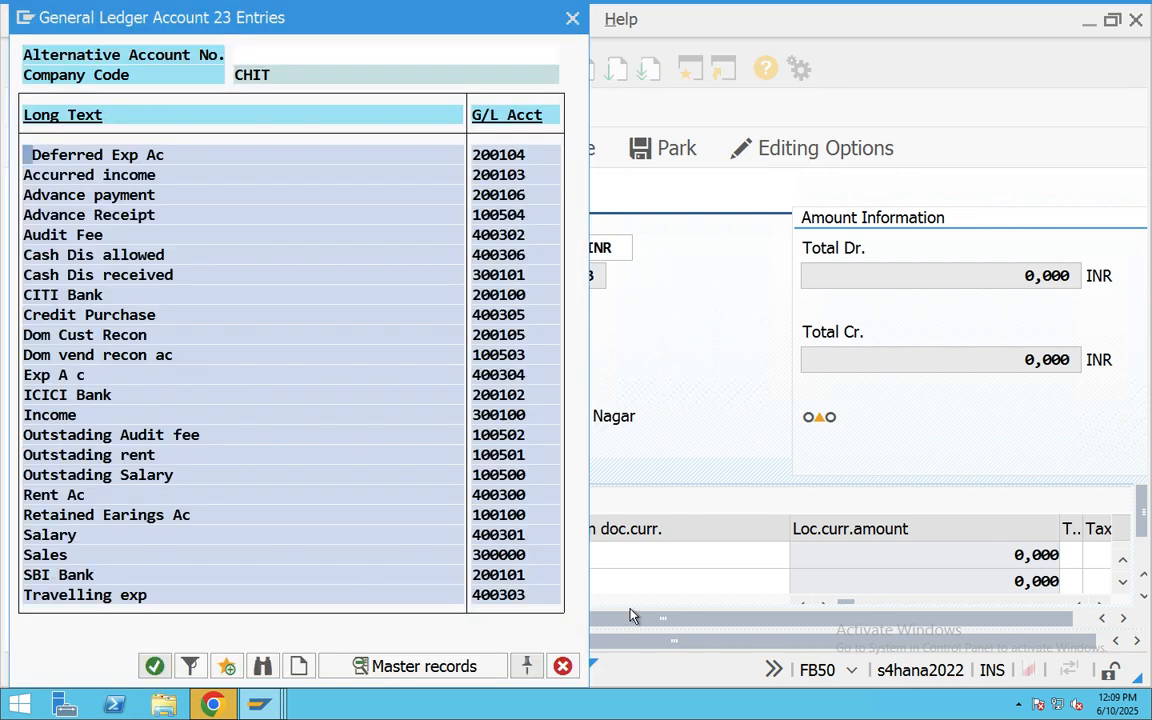
double_click(70, 296)
Set the rent account line to Debit and the bank account line to Credit
left_click(510, 555)
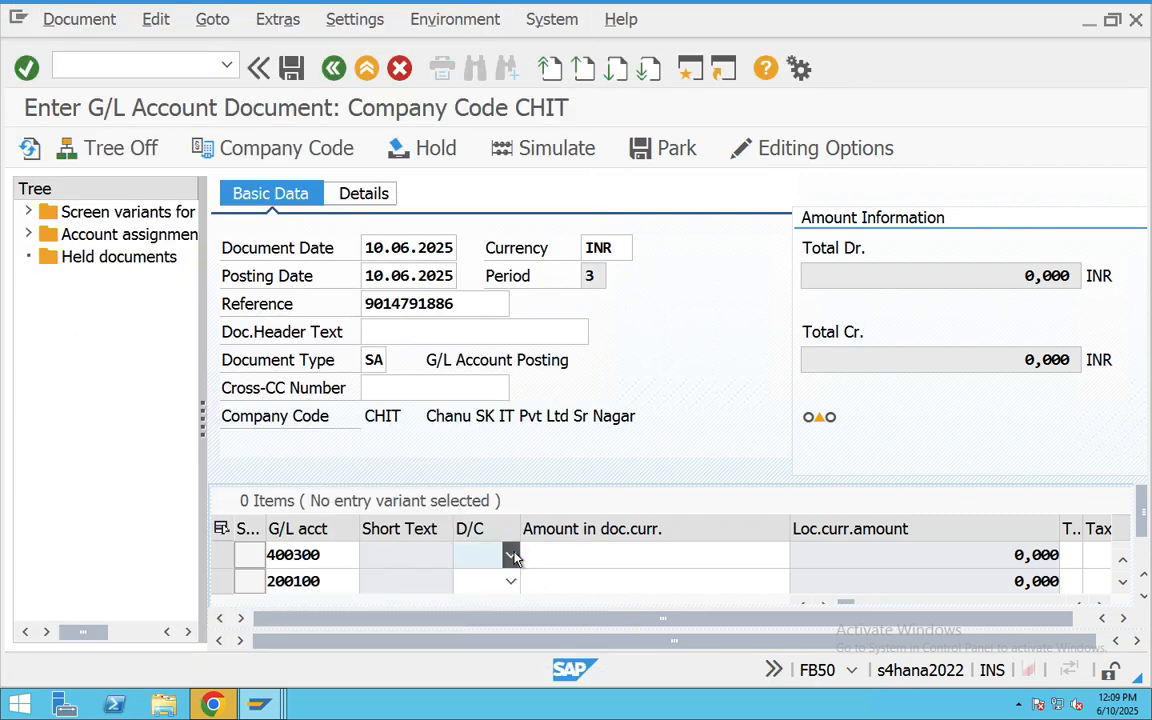
left_click(506, 596)
left_click(510, 581)
left_click(480, 599)
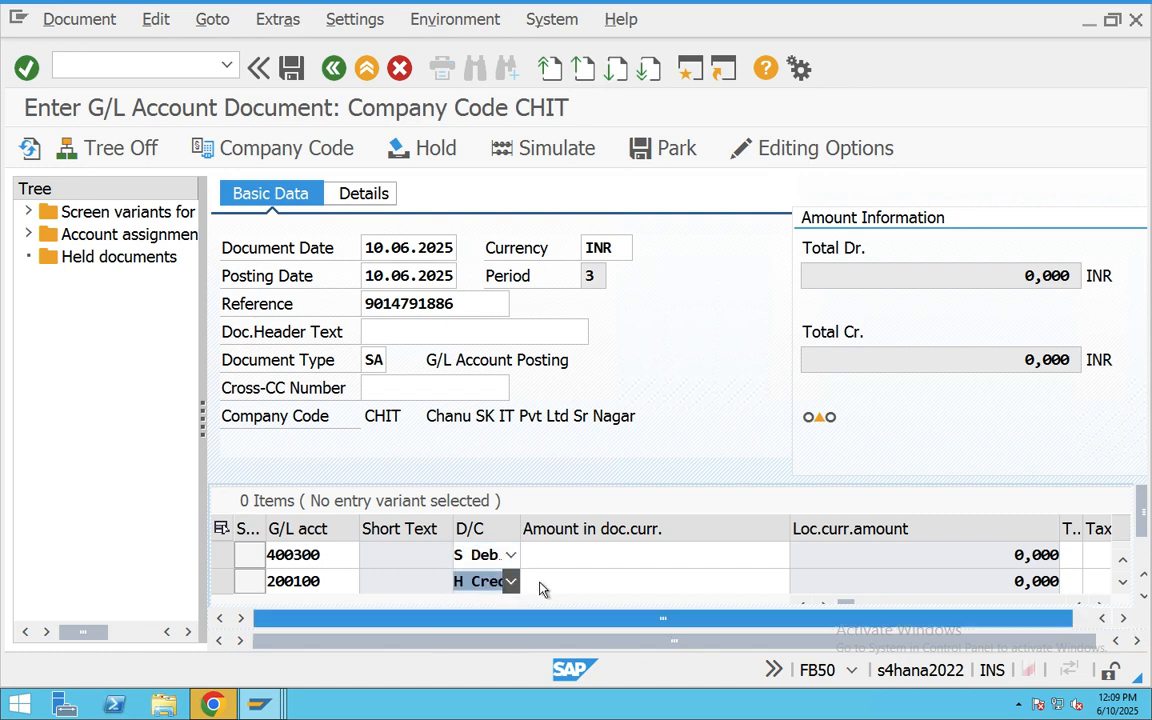
Enter an amount of 50000 on both the rent and bank account lines and validate the entries
left_click(616, 552)
left_click(616, 548)
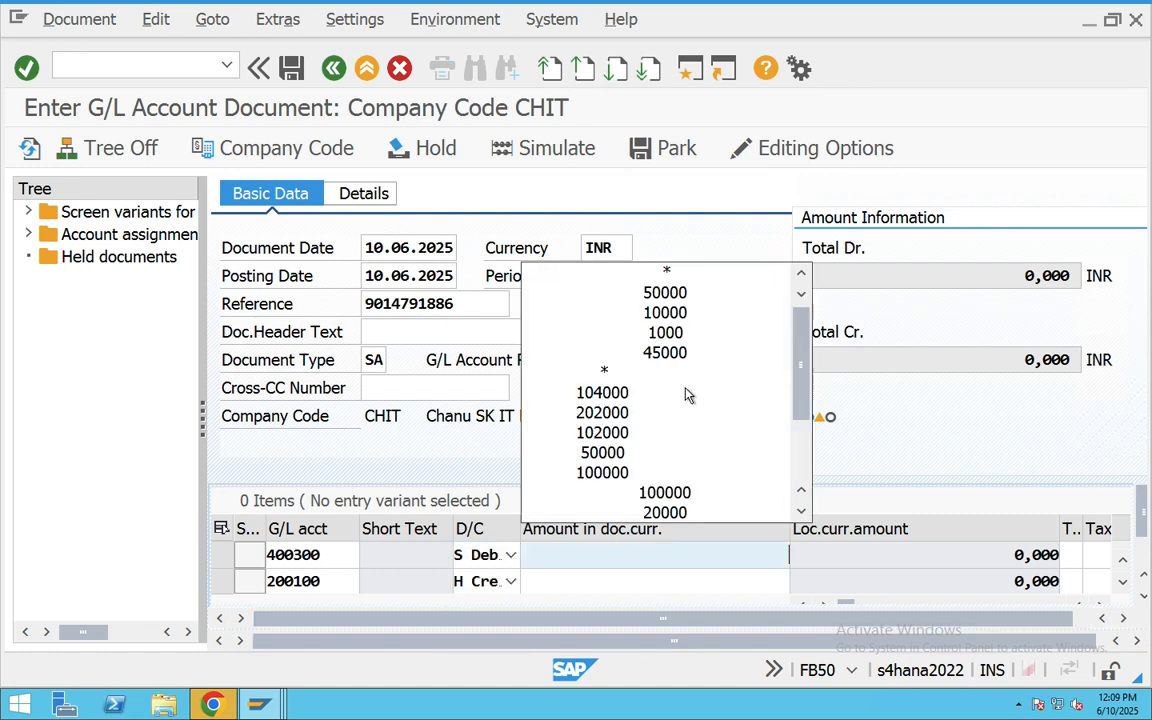
left_click(672, 295)
left_click(725, 583)
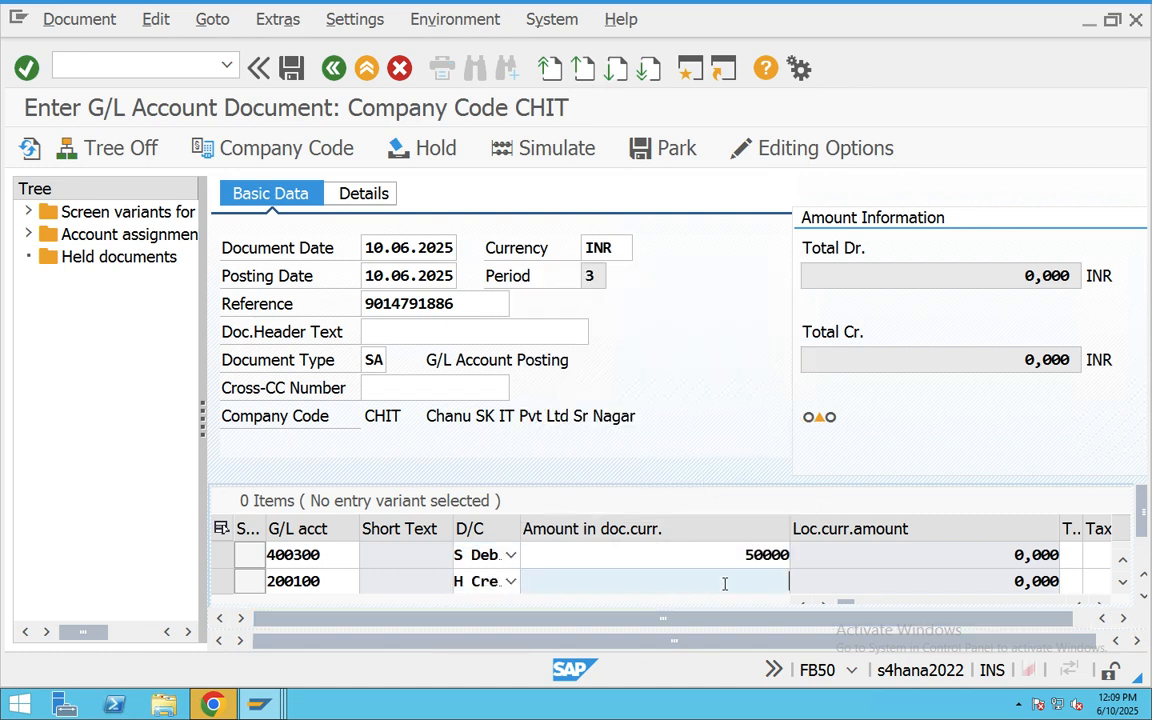
left_click(725, 583)
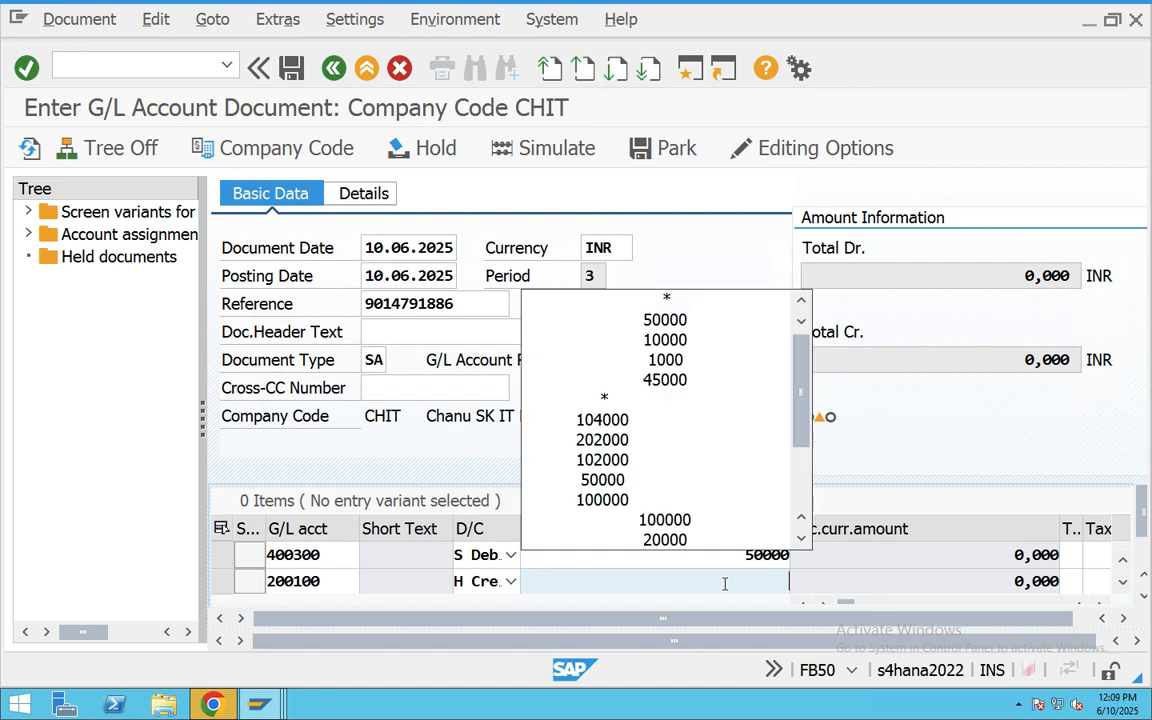
left_click(705, 320)
key("Return")
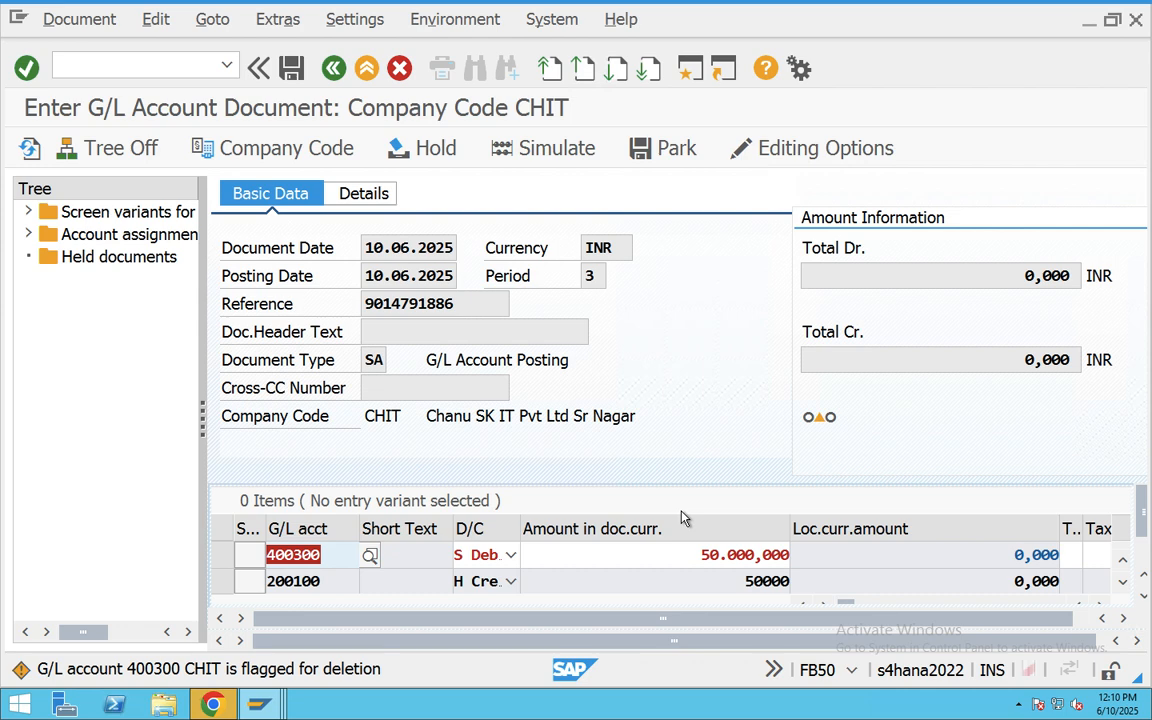
key("Return")
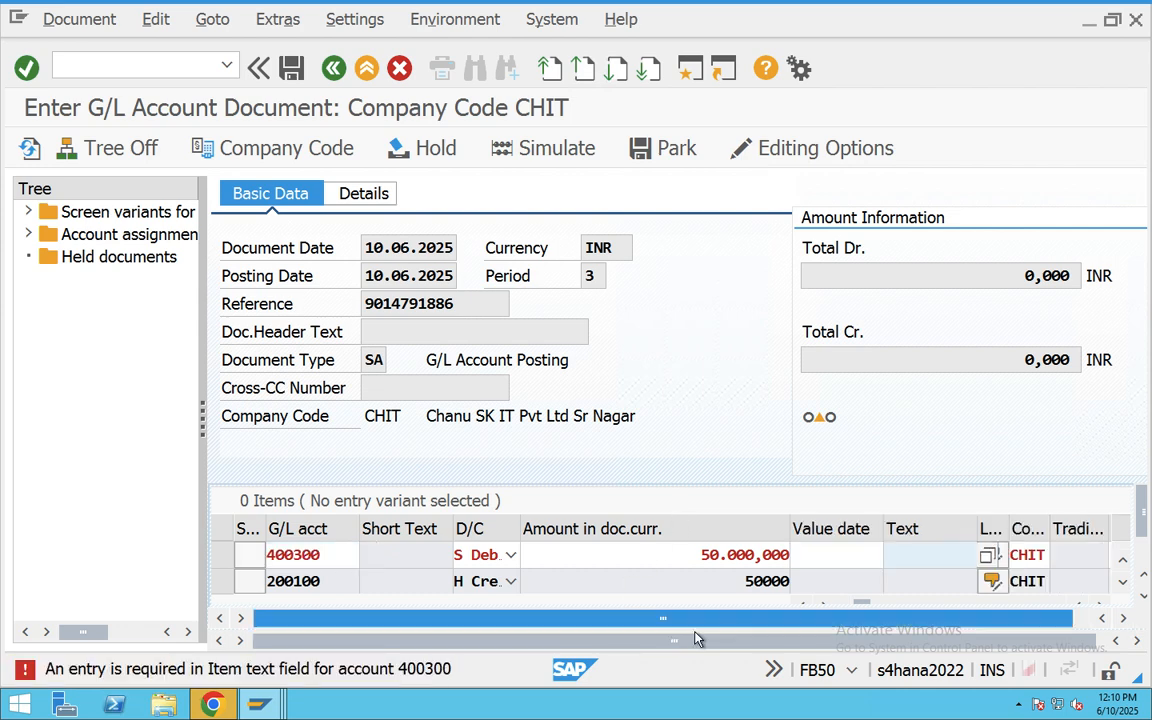
Enter "test" as the item text for the rent account line
left_click(926, 556)
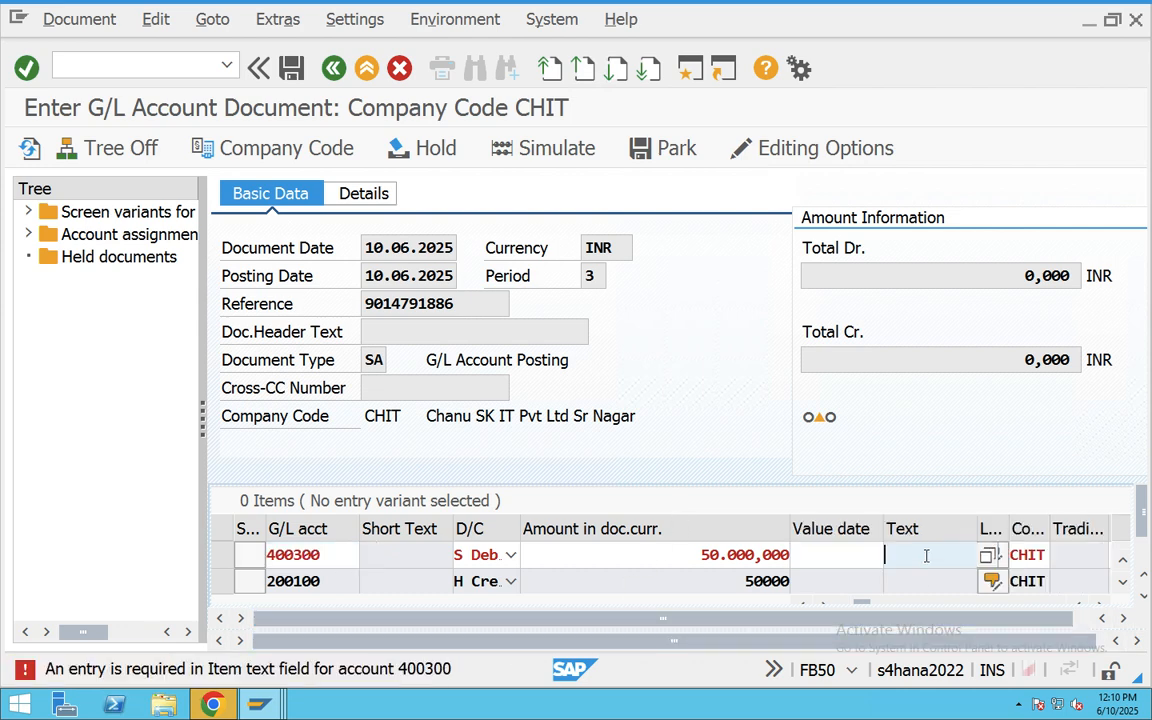
type("test")
key("Return")
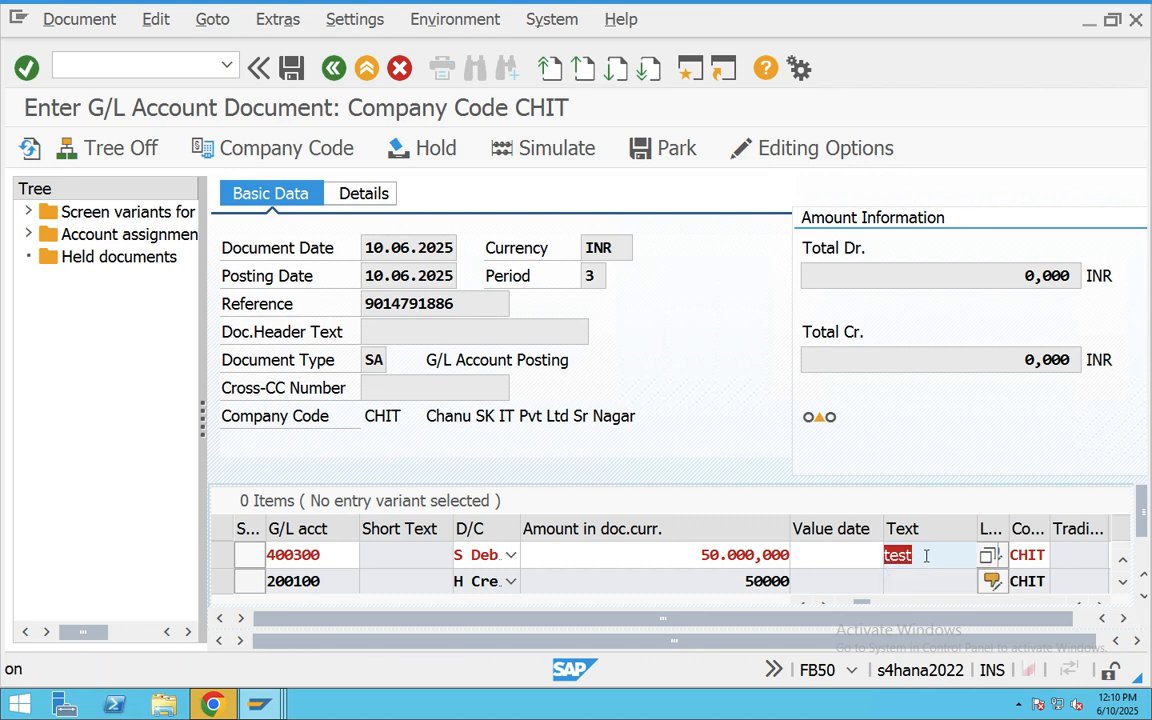
key("Return")
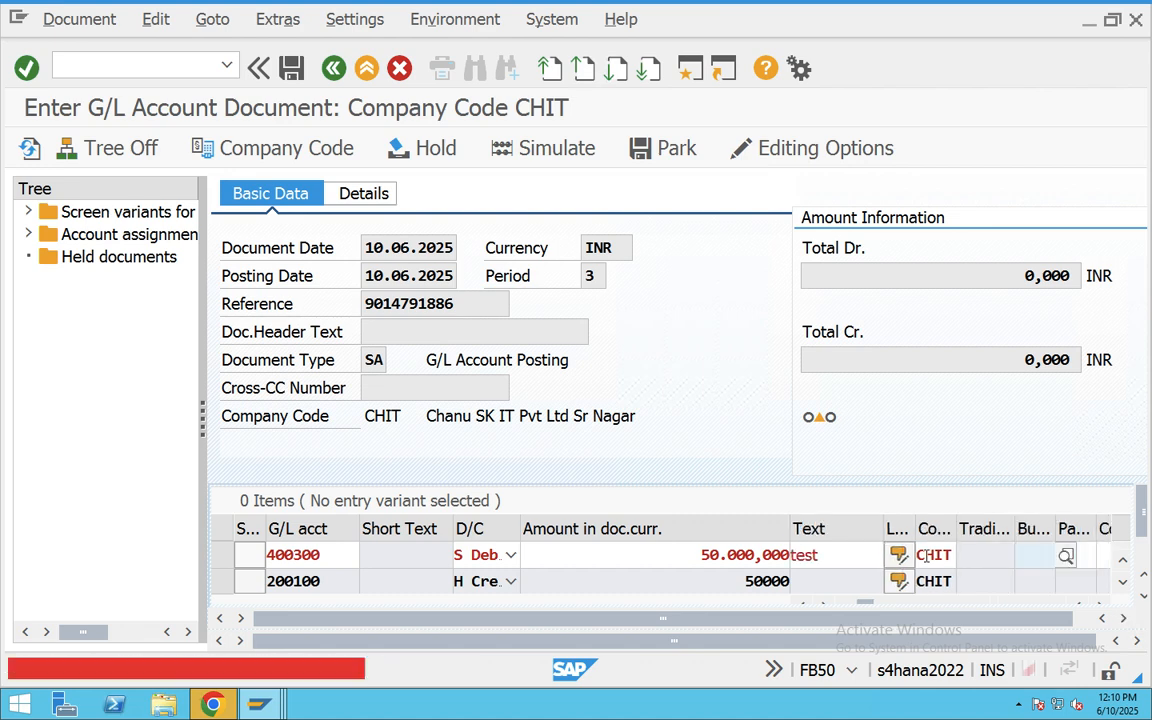
Look up the business areas, assign 0002 to the rent account line, and validate the line items
left_click(1067, 556)
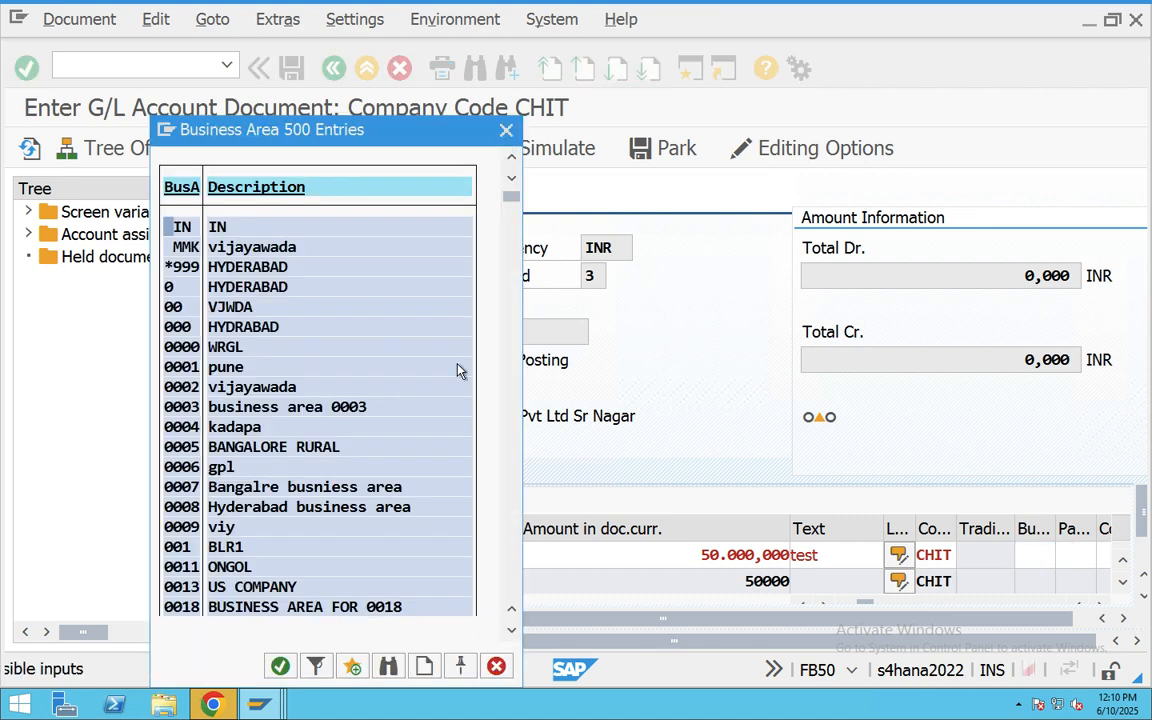
double_click(313, 400)
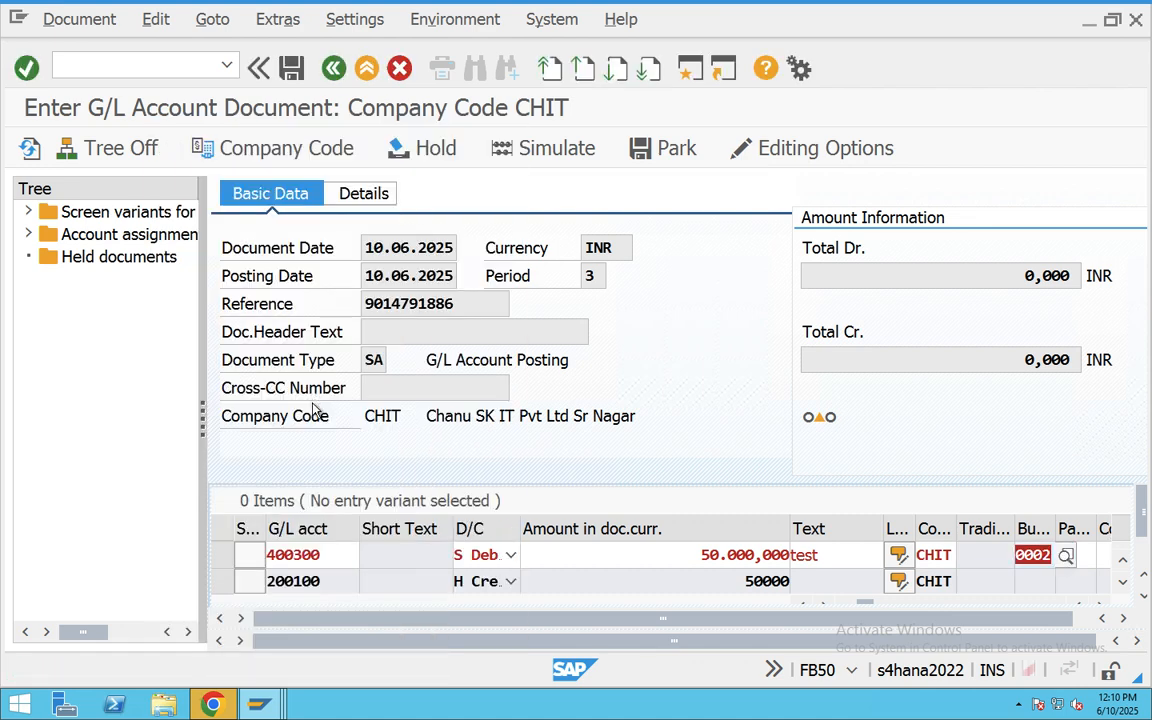
key("Return")
key("Return")
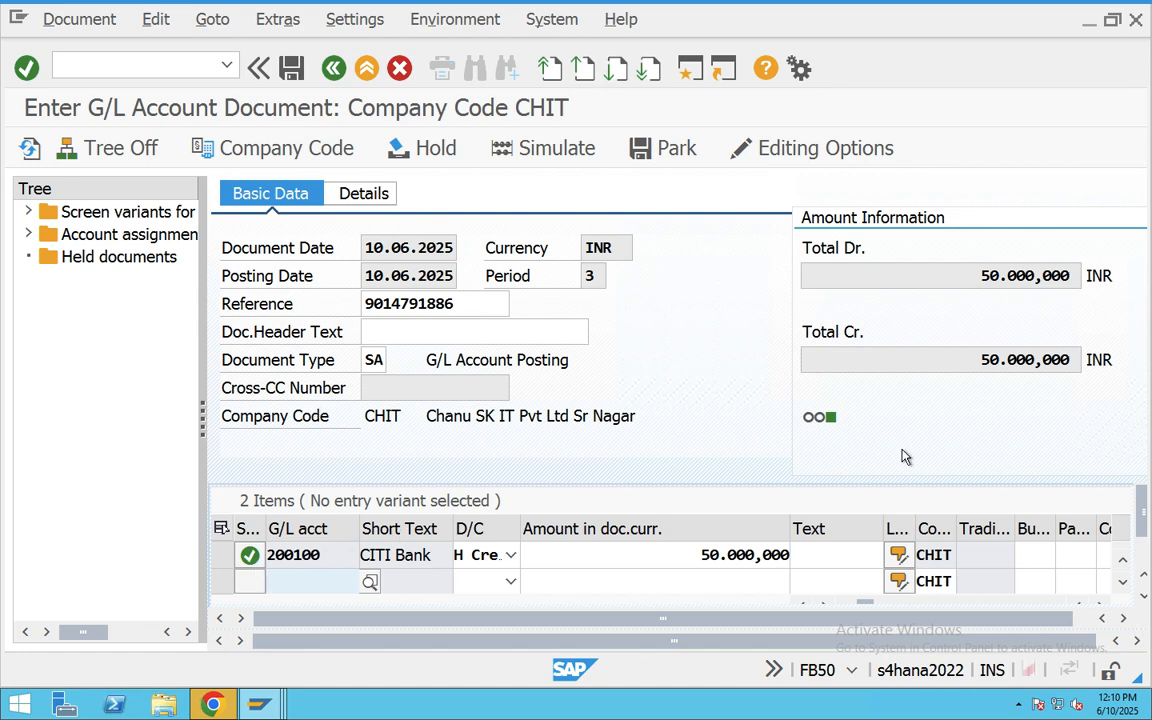
Compare the debit and credit totals and park the G/L document
left_click_drag(878, 272, 1047, 372)
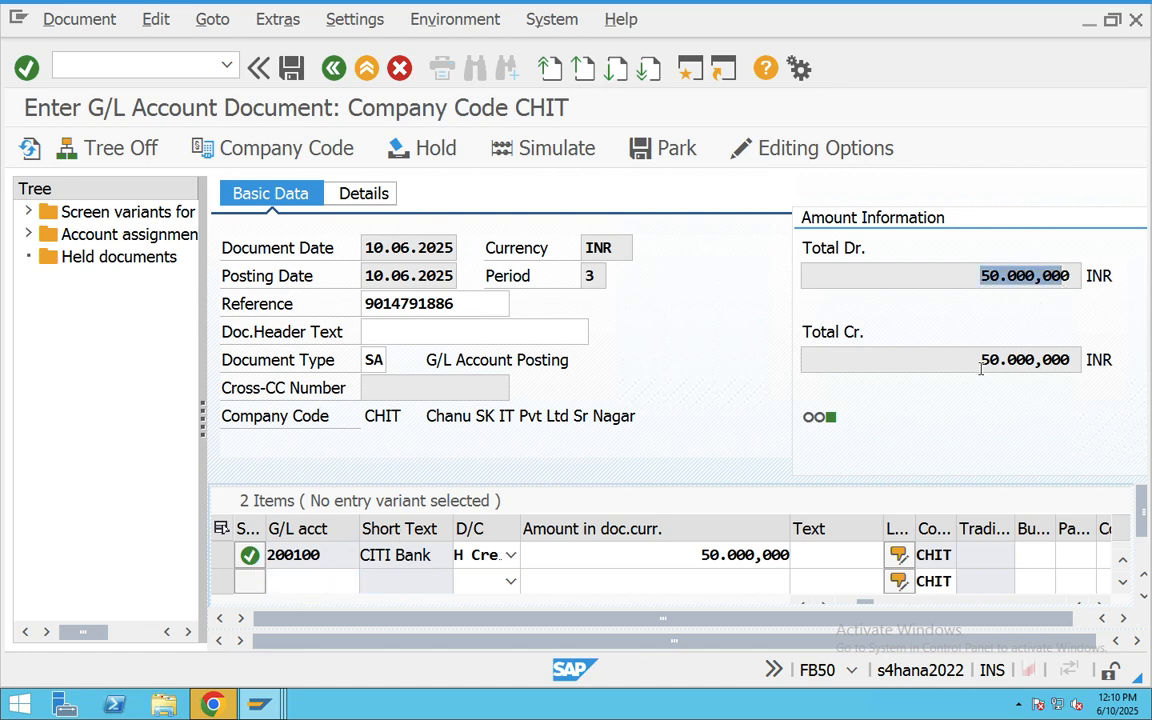
left_click_drag(880, 358, 1066, 360)
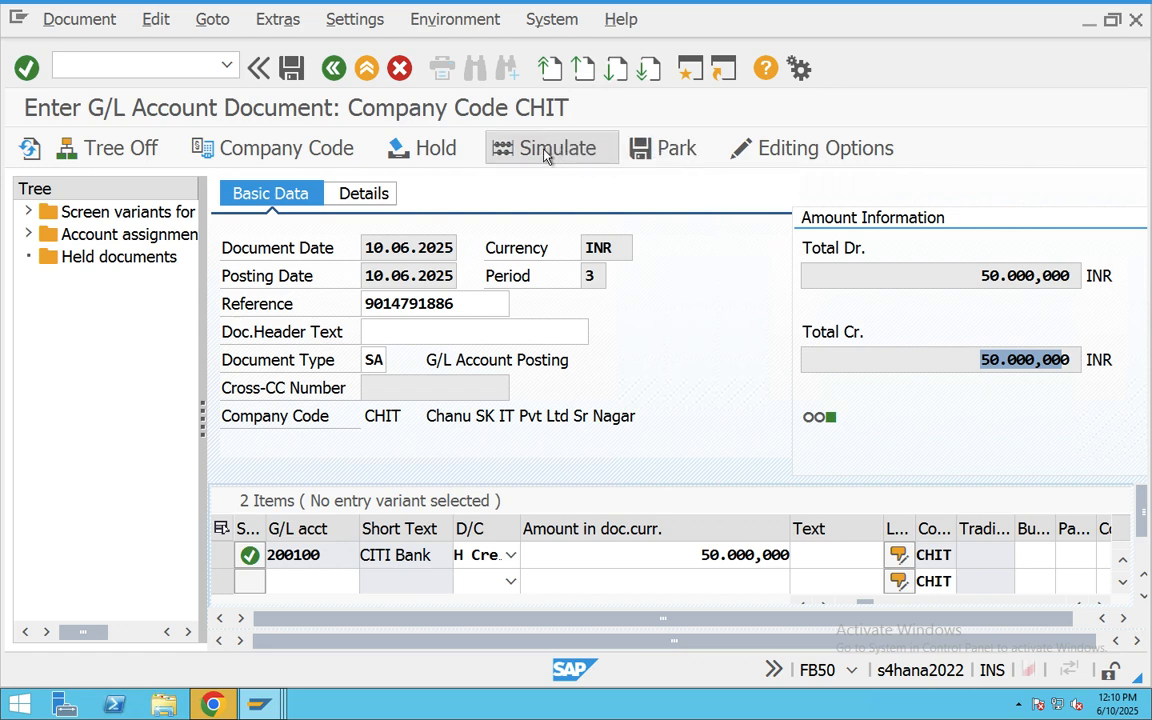
left_click(700, 160)
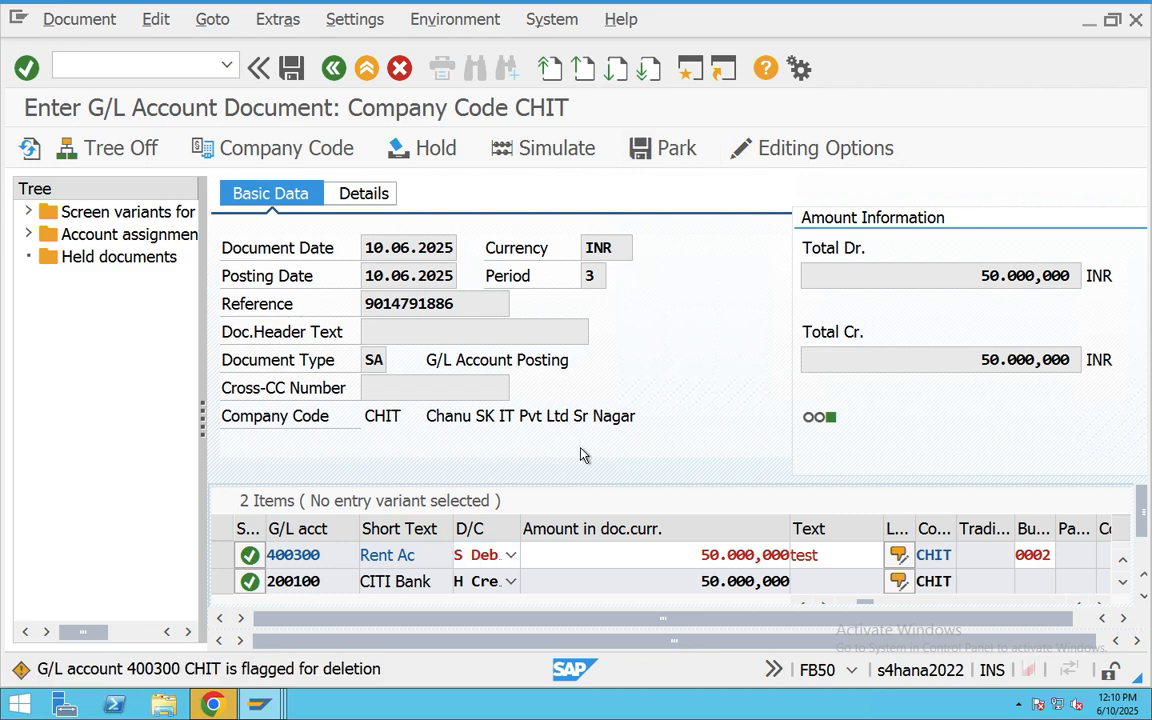
key("Return")
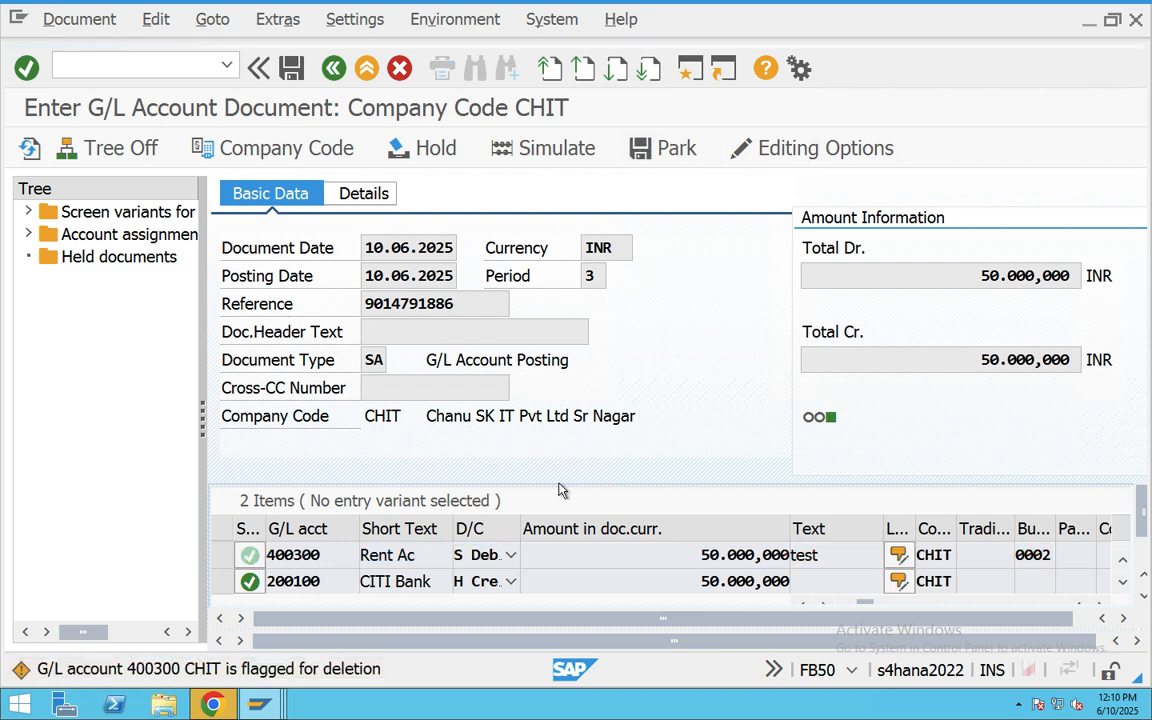
key("Return")
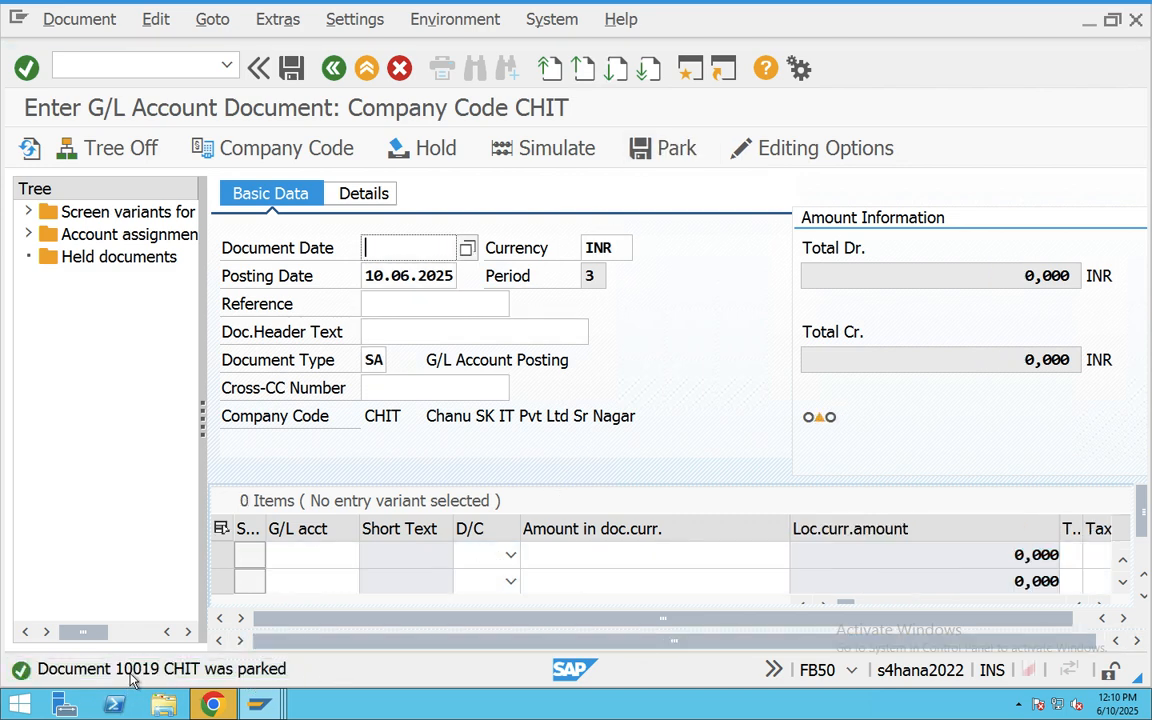
Examine the document number in the parking message's details and exit G/L document entry to the user menu
double_click(130, 668)
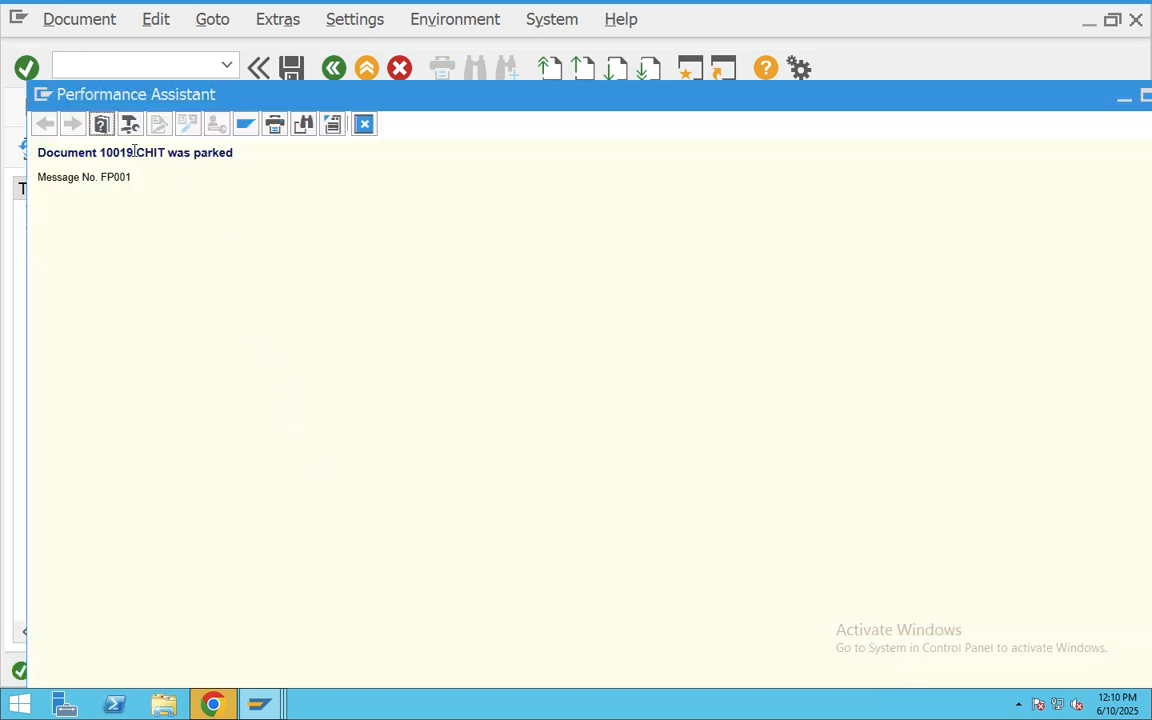
left_click_drag(133, 153, 102, 158)
left_click(102, 154)
left_click(364, 124)
left_click(366, 68)
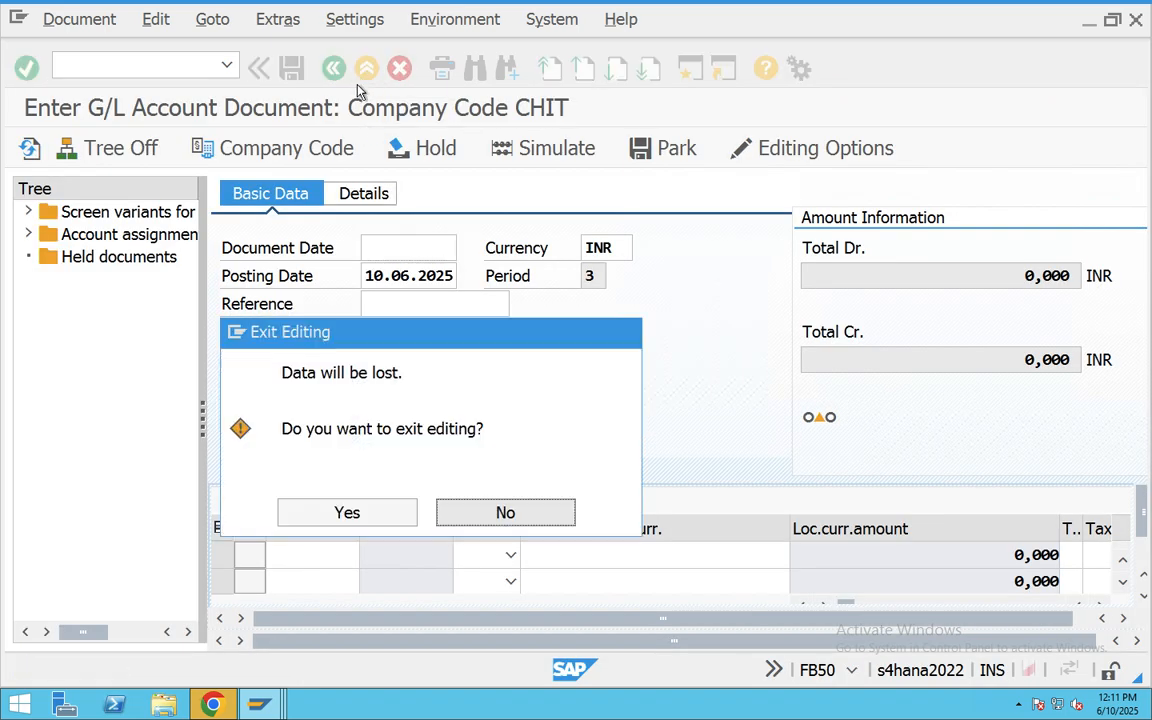
left_click(350, 516)
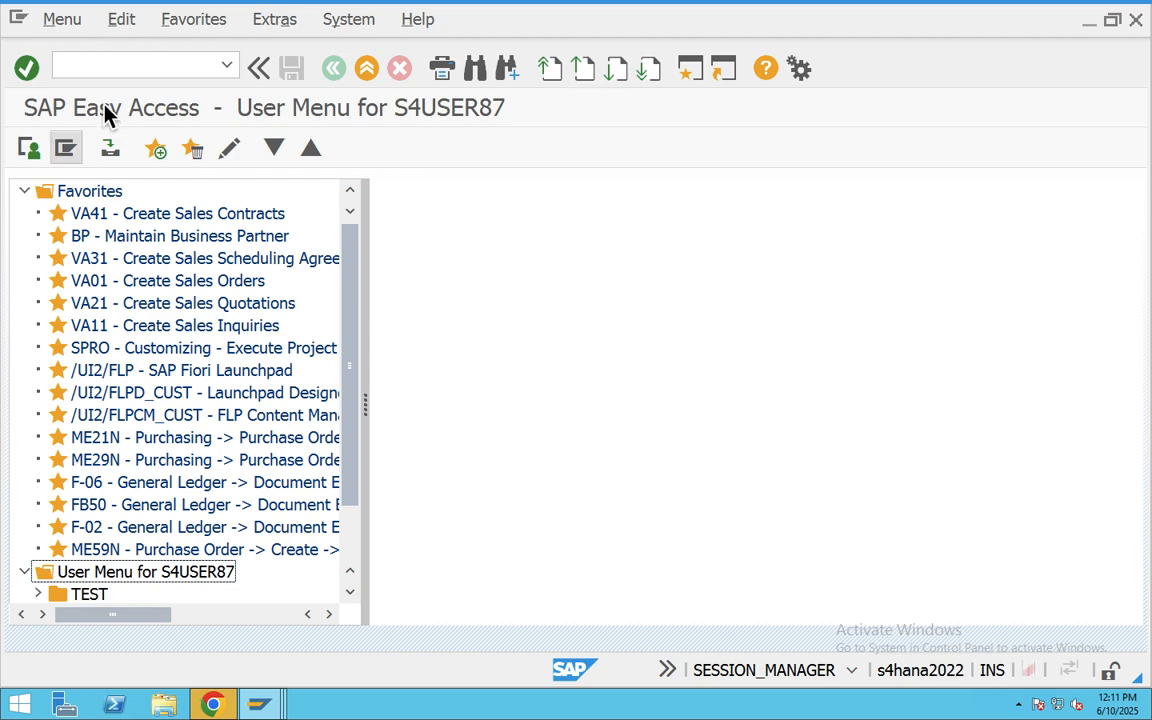
Reopen transaction FB50, look through its screen variants, account assignment templates and editing commands, and exit to the user menu
left_click(105, 66)
type("fb50")
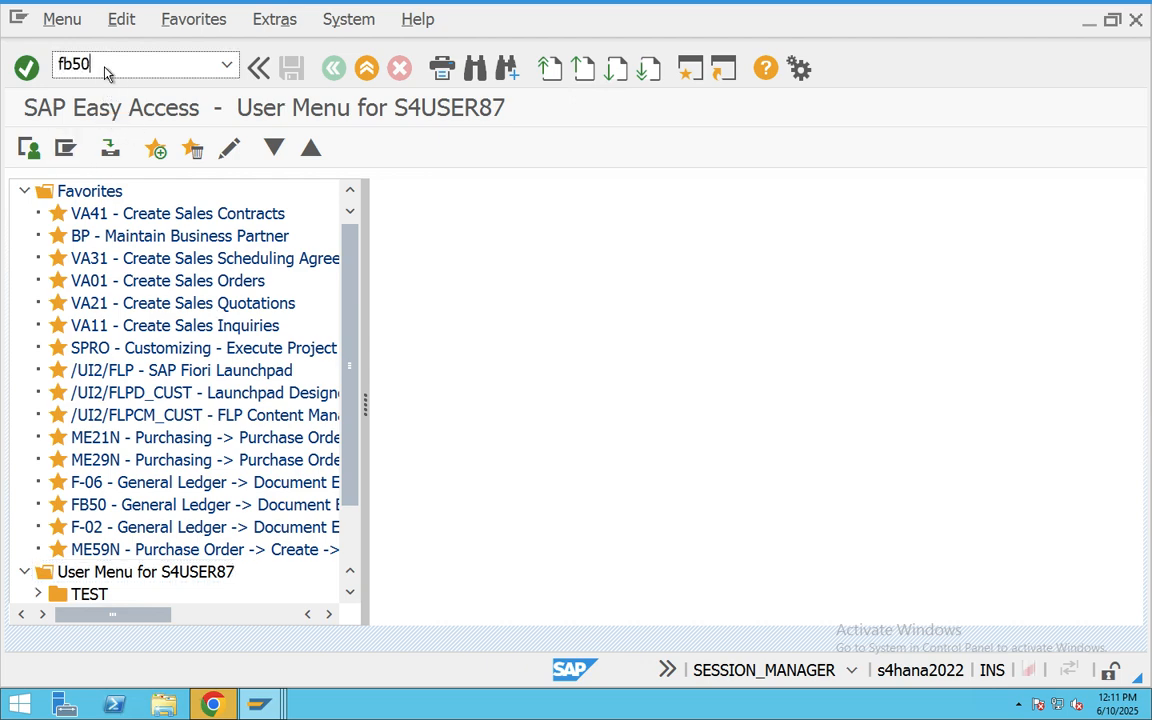
key("Return")
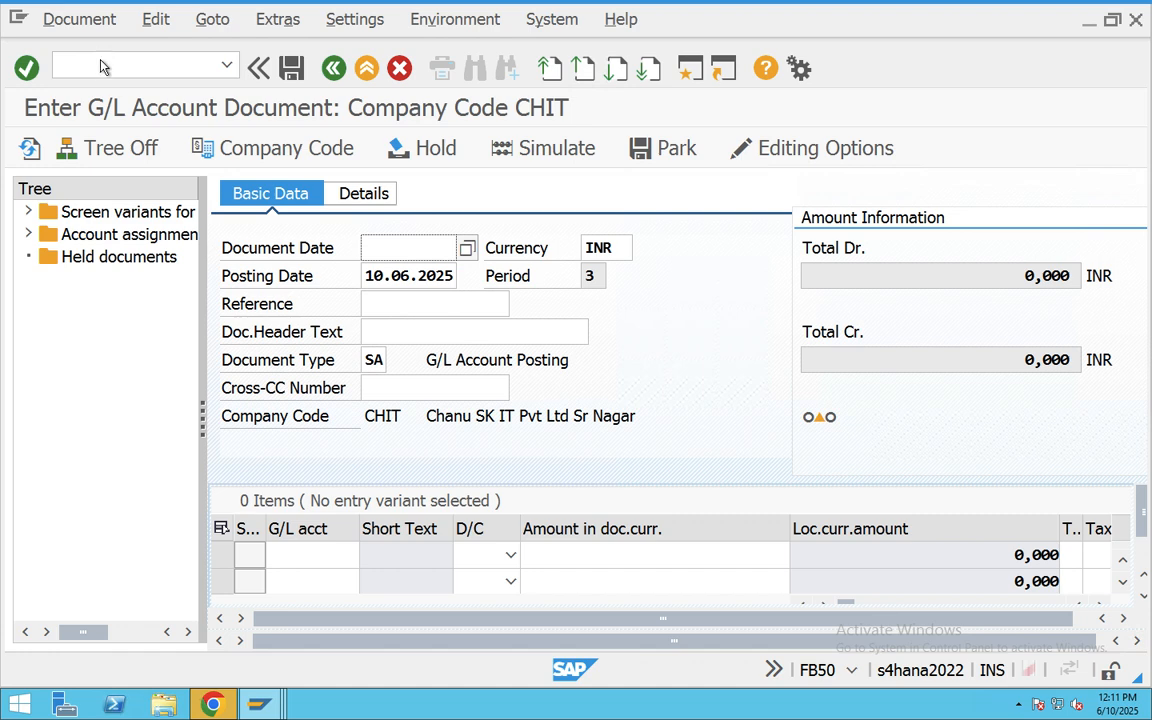
left_click(26, 236)
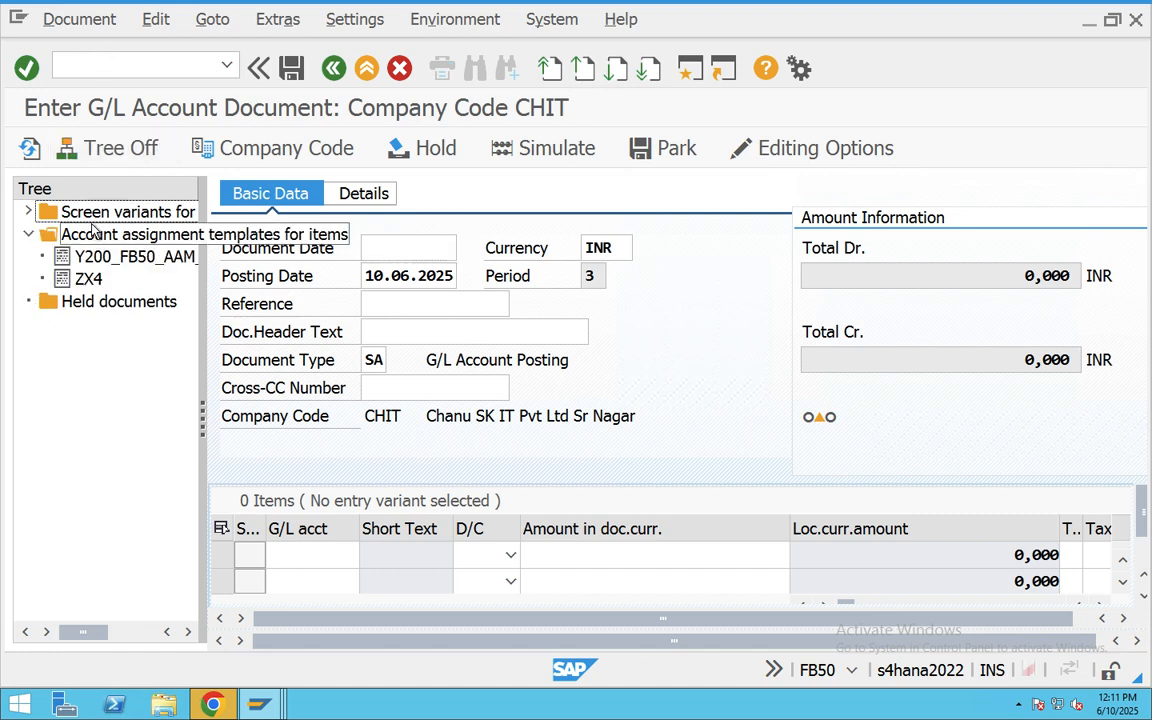
left_click(28, 211)
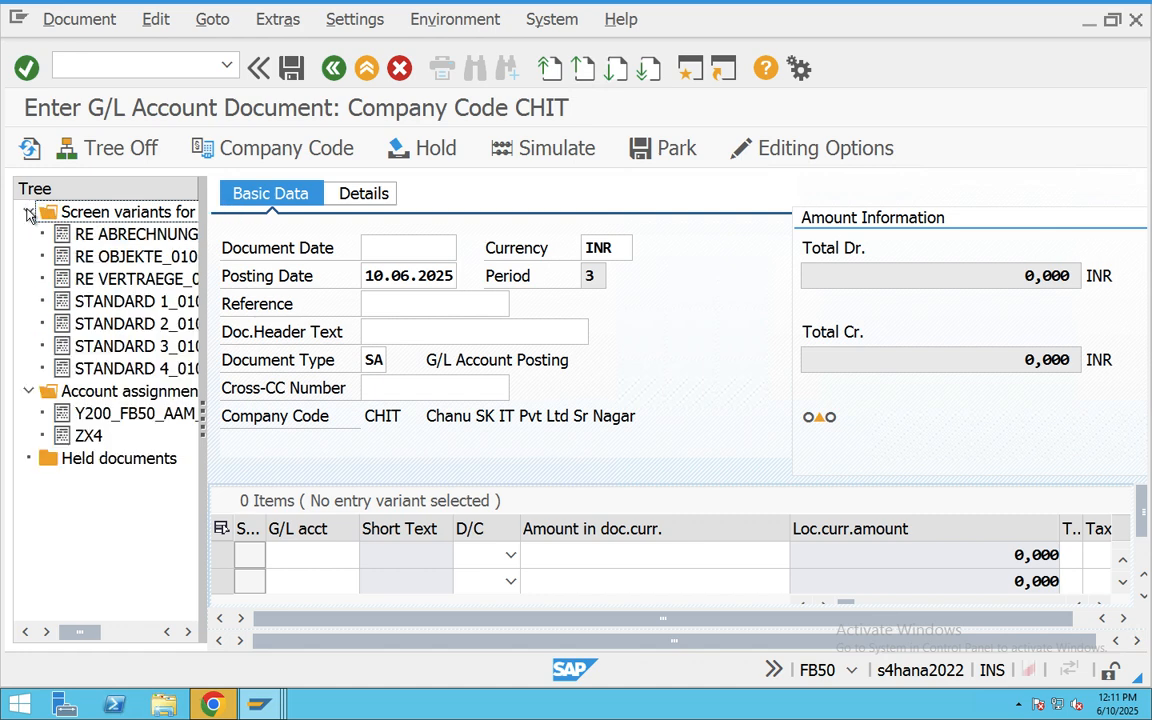
left_click(105, 22)
mouse_move(139, 30)
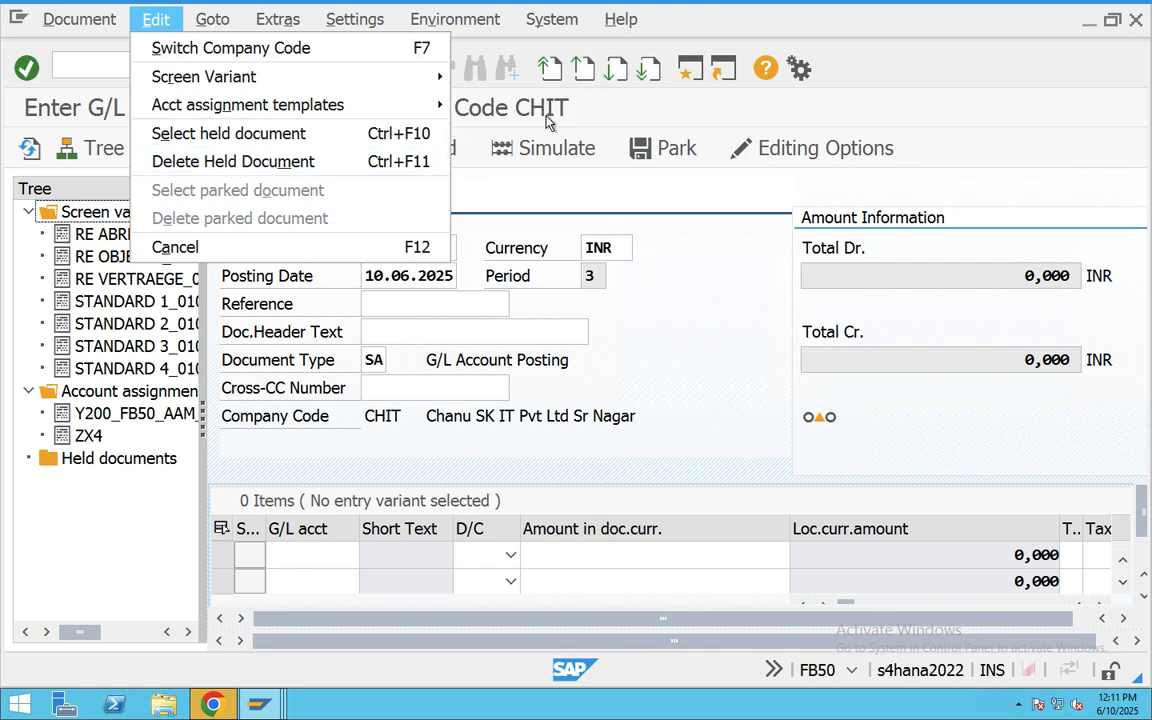
left_click(334, 68)
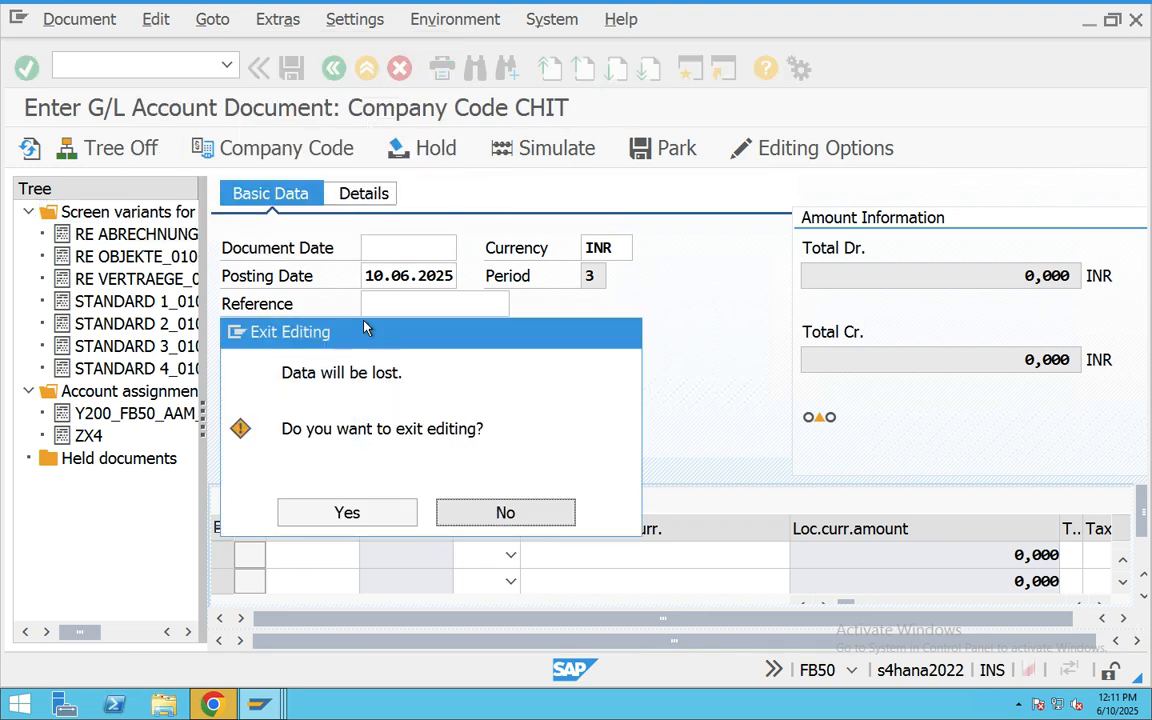
left_click(375, 513)
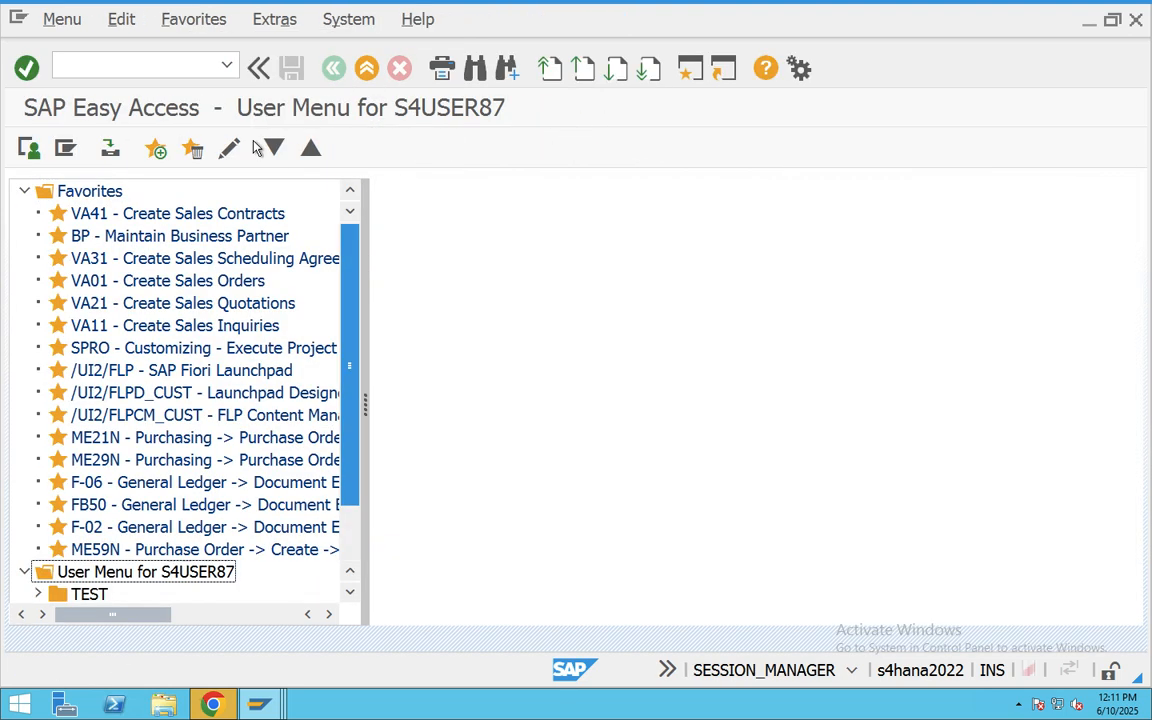
Open the G/L line item display with transaction FBL3N and clear the G/L account selection
type("f")
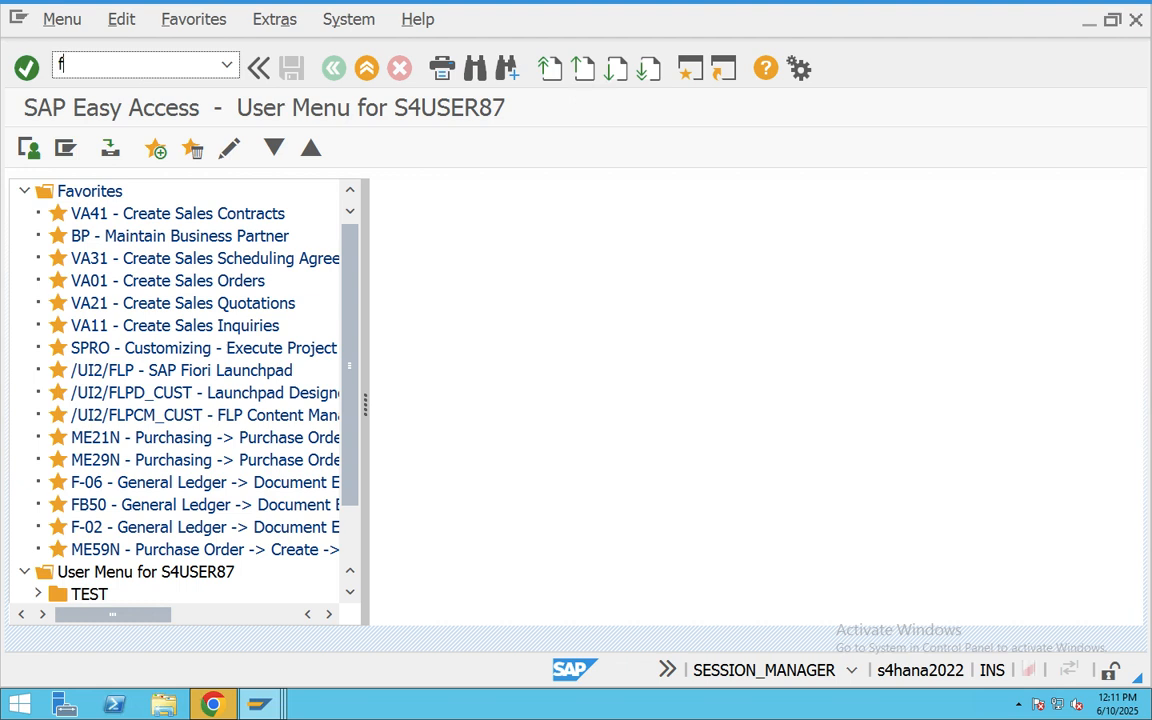
type("bl3n")
key("Return")
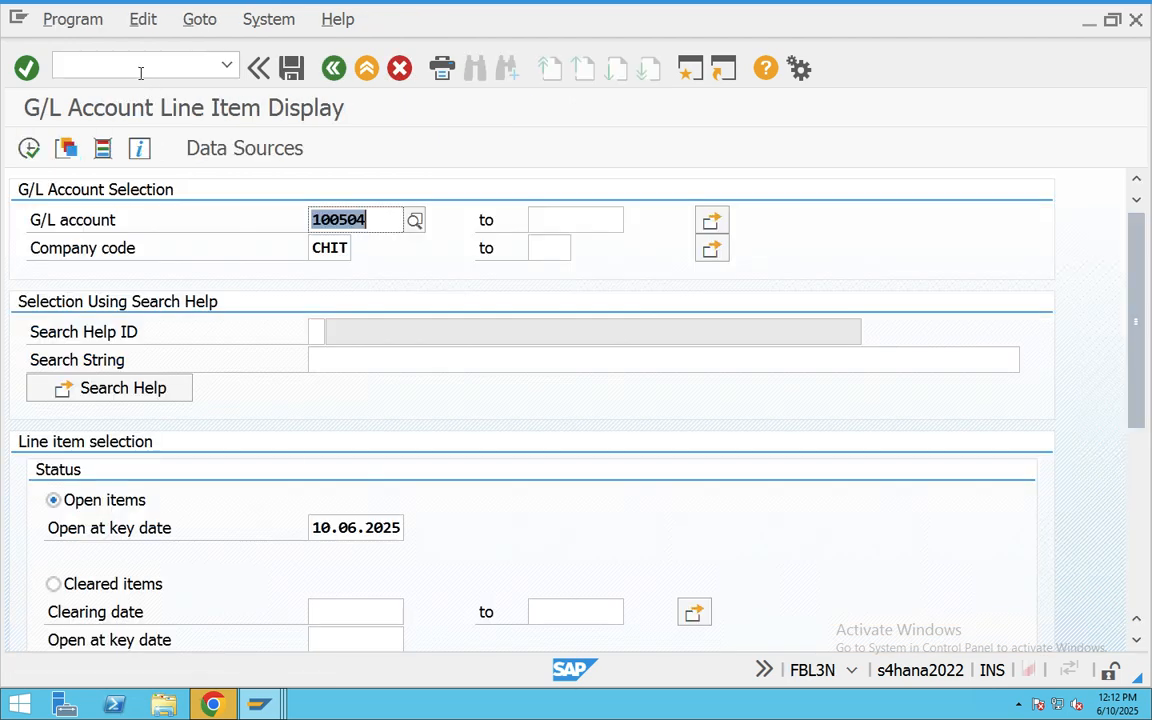
key("Delete")
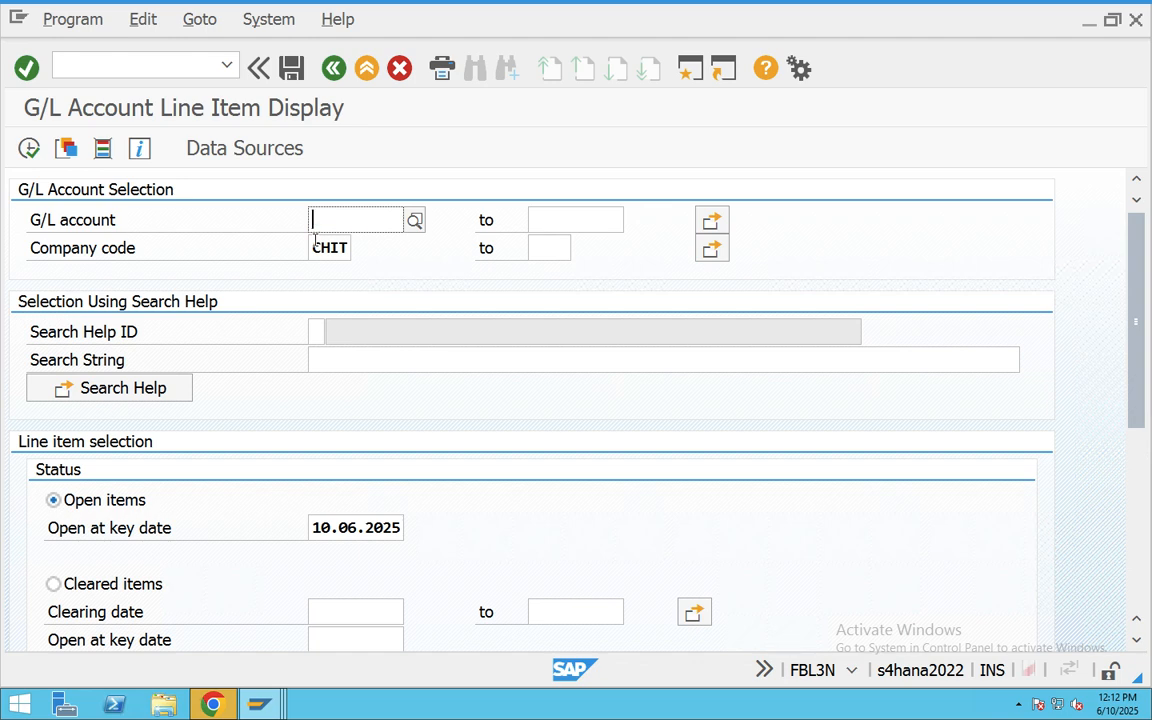
Restrict the item type to parked items only, excluding normal items, and run the line item report for company code CHIT
scroll(211, 442, "down", 5)
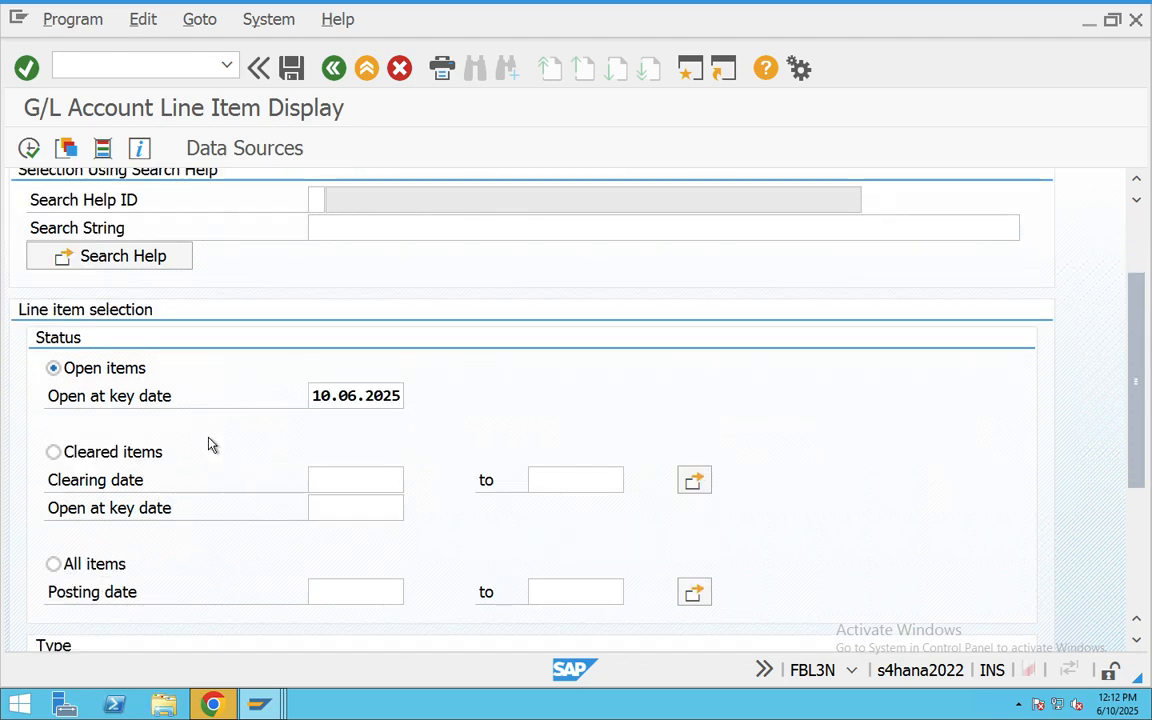
left_click(110, 496)
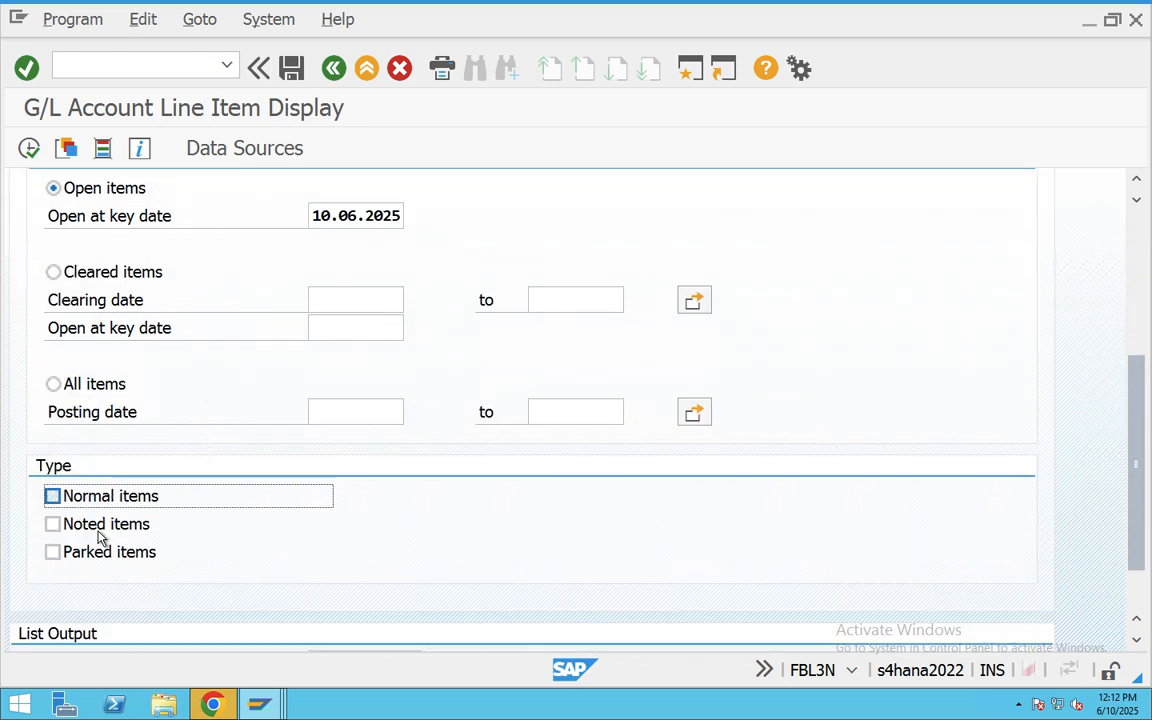
left_click(100, 552)
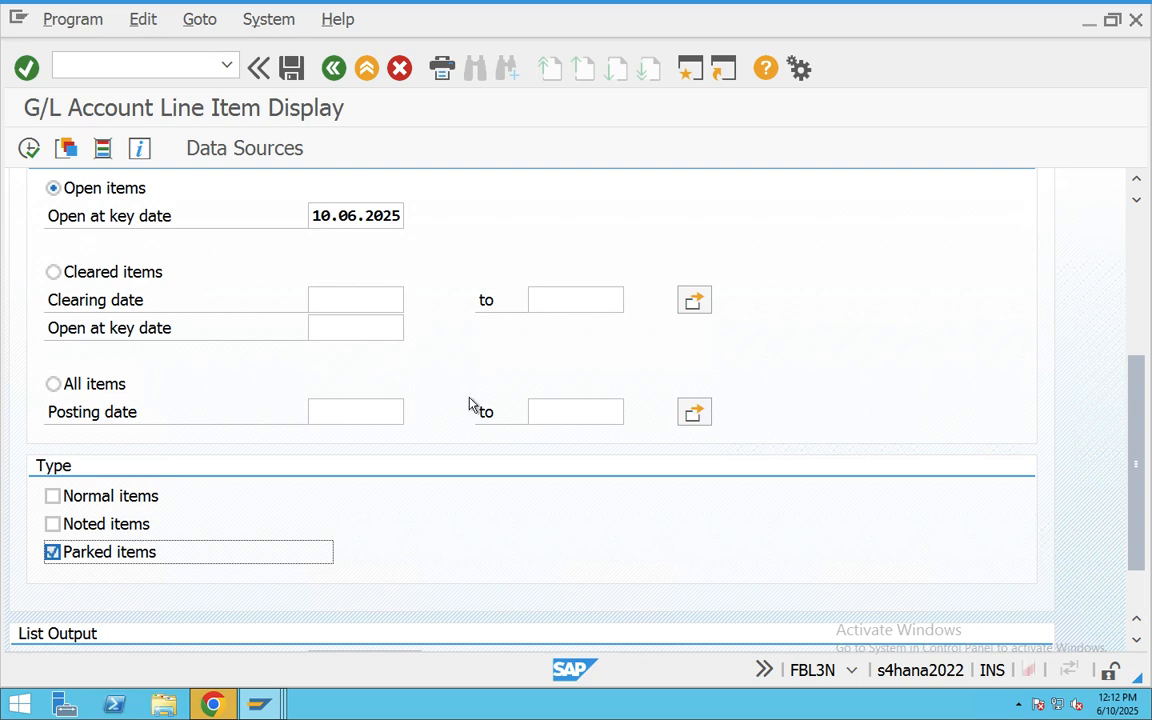
left_click(28, 148)
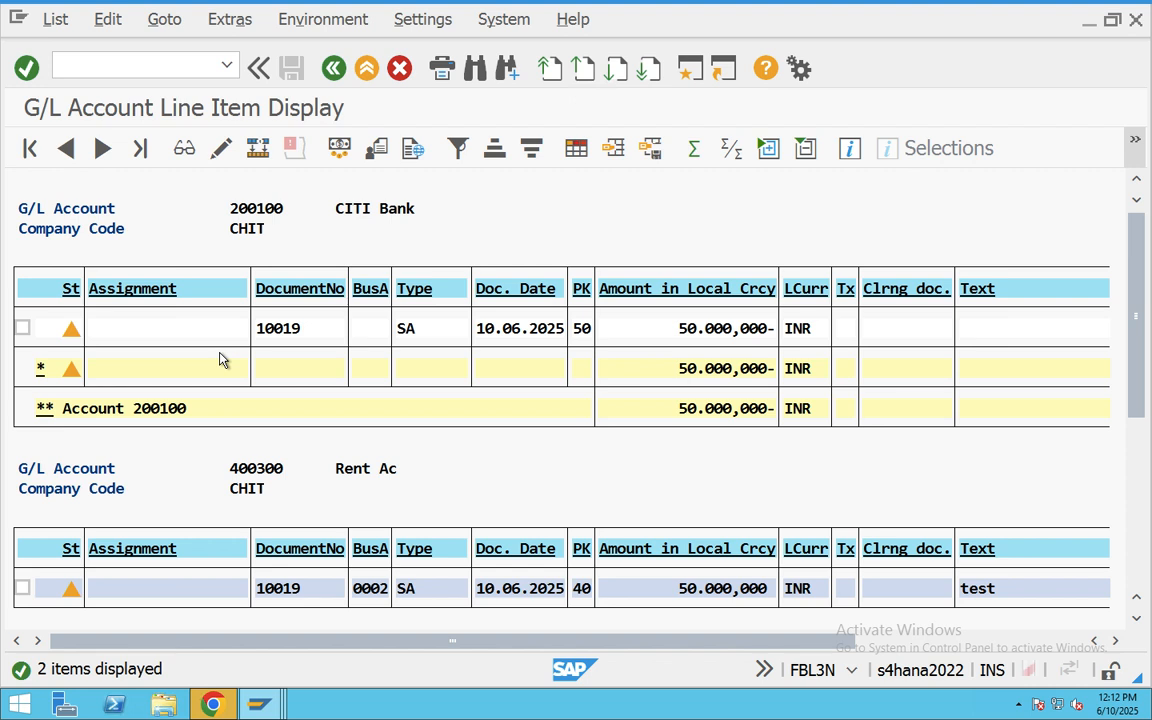
Leave the line item report and open transaction FBV0 for posting parked documents
key("shift+F3")
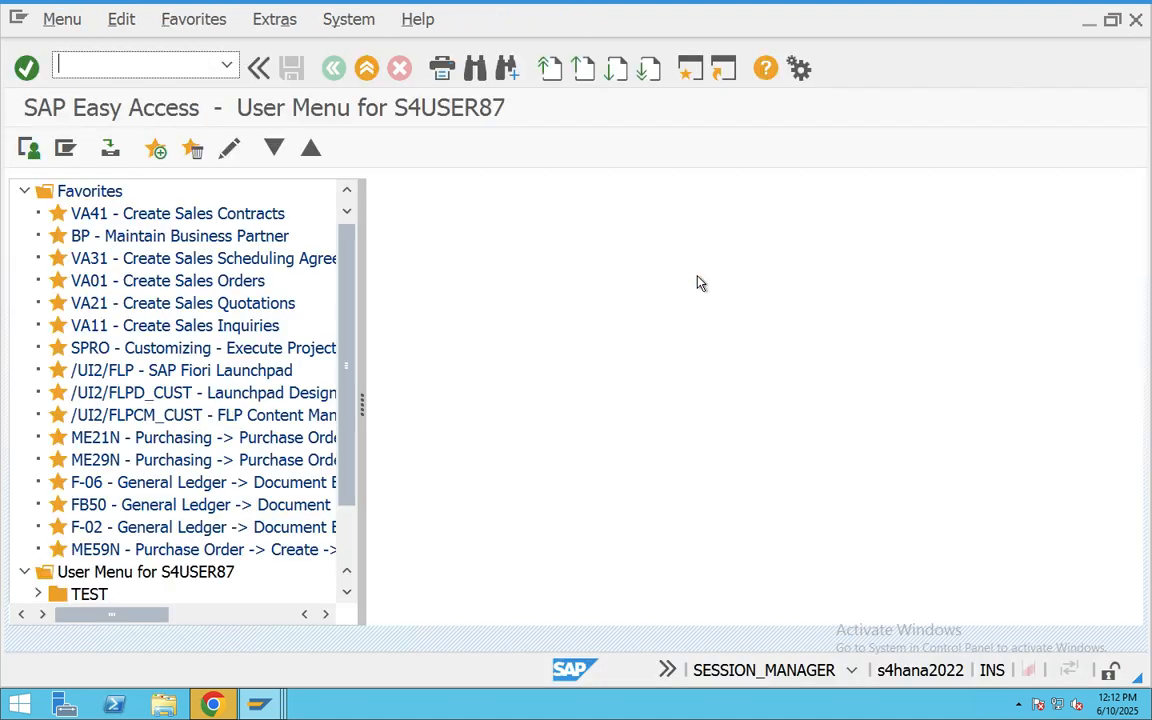
type("fbv0")
key("Return")
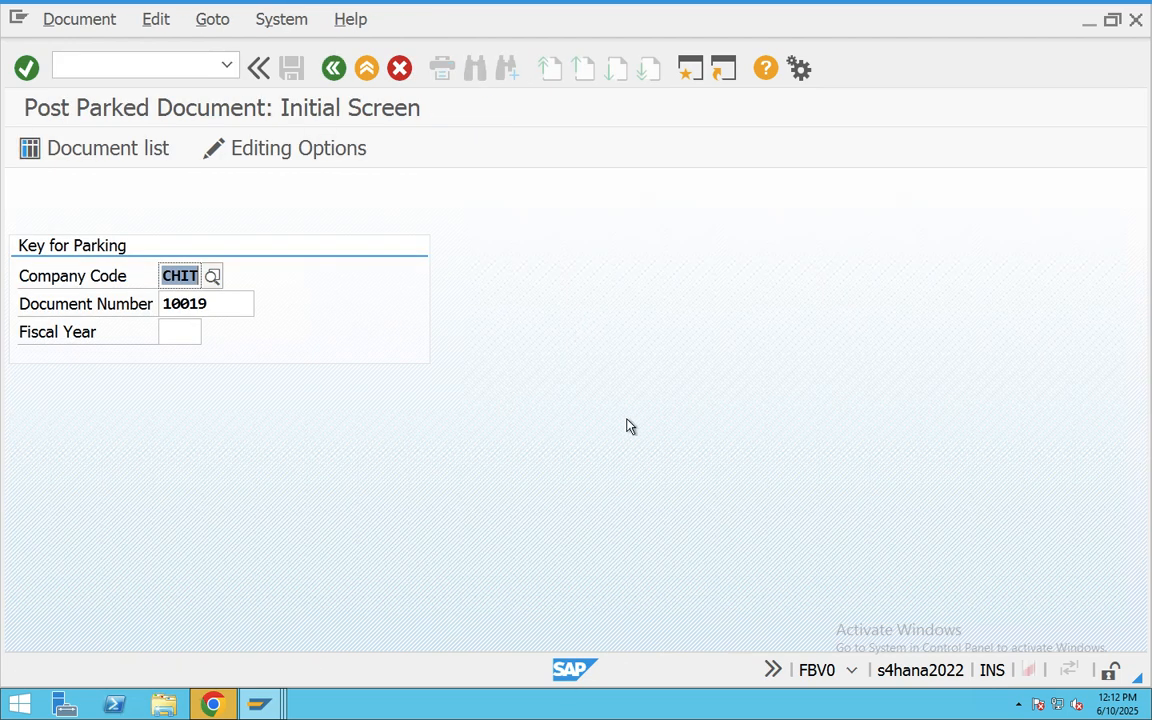
Open parked document 10019 of company code CHIT for editing and check its total debit and total credit amounts
key("Tab")
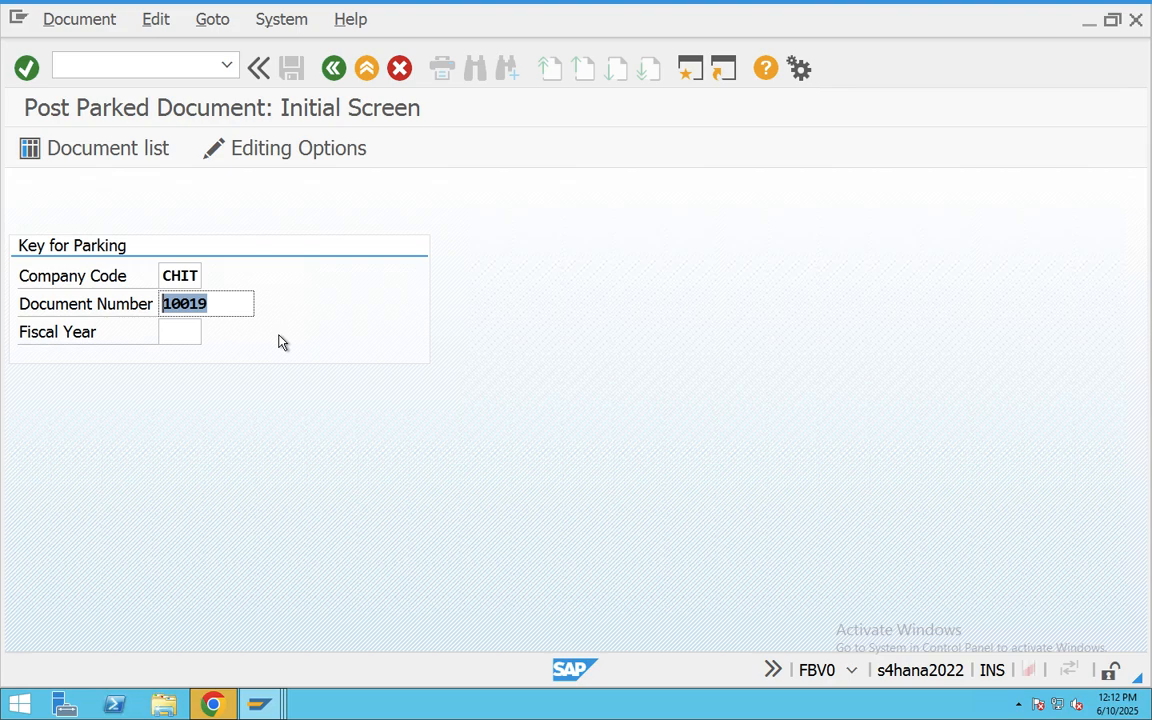
key("Return")
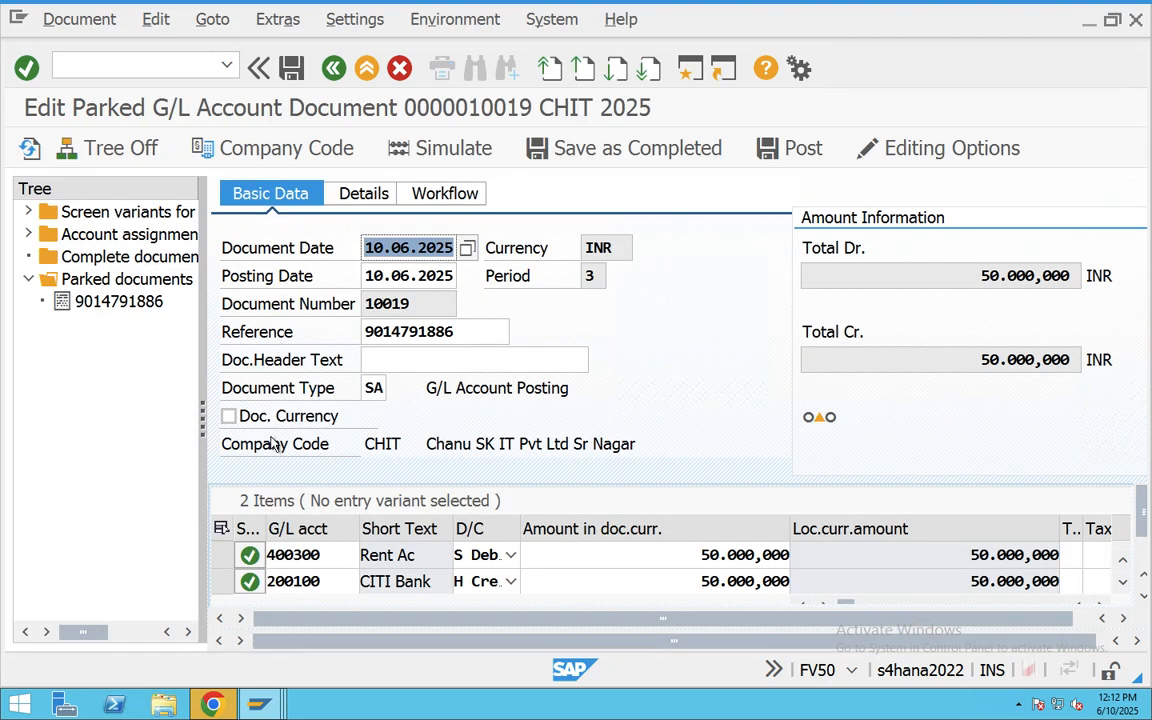
left_click(121, 304)
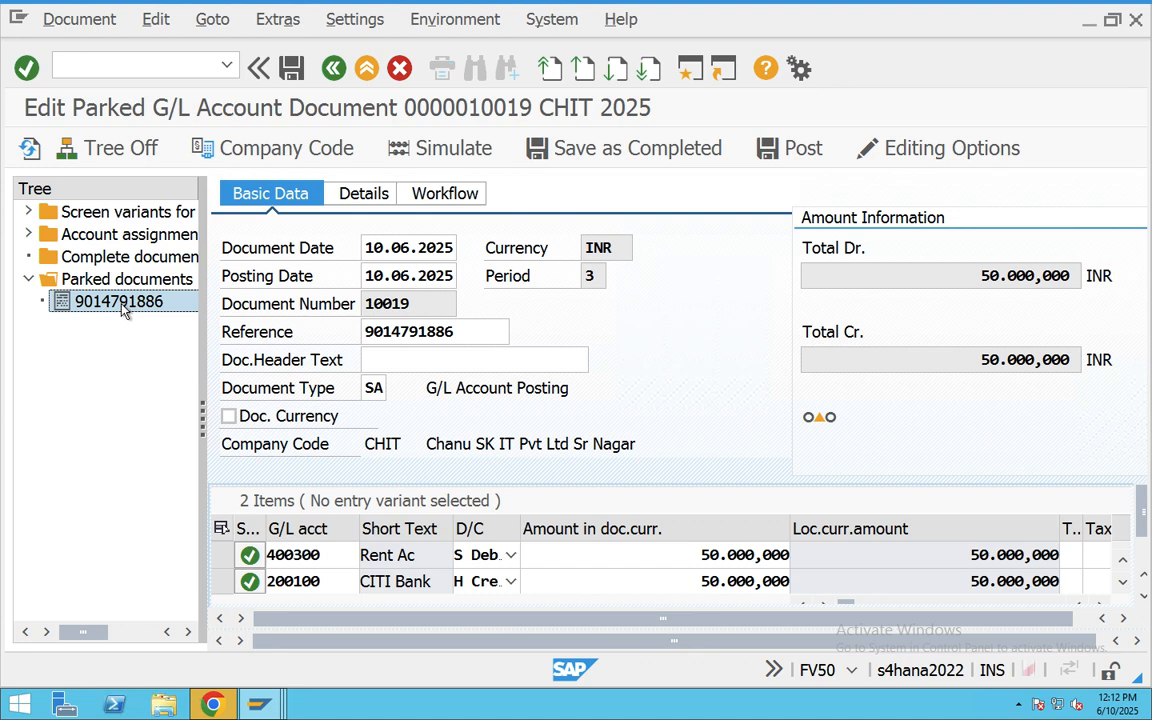
double_click(979, 280)
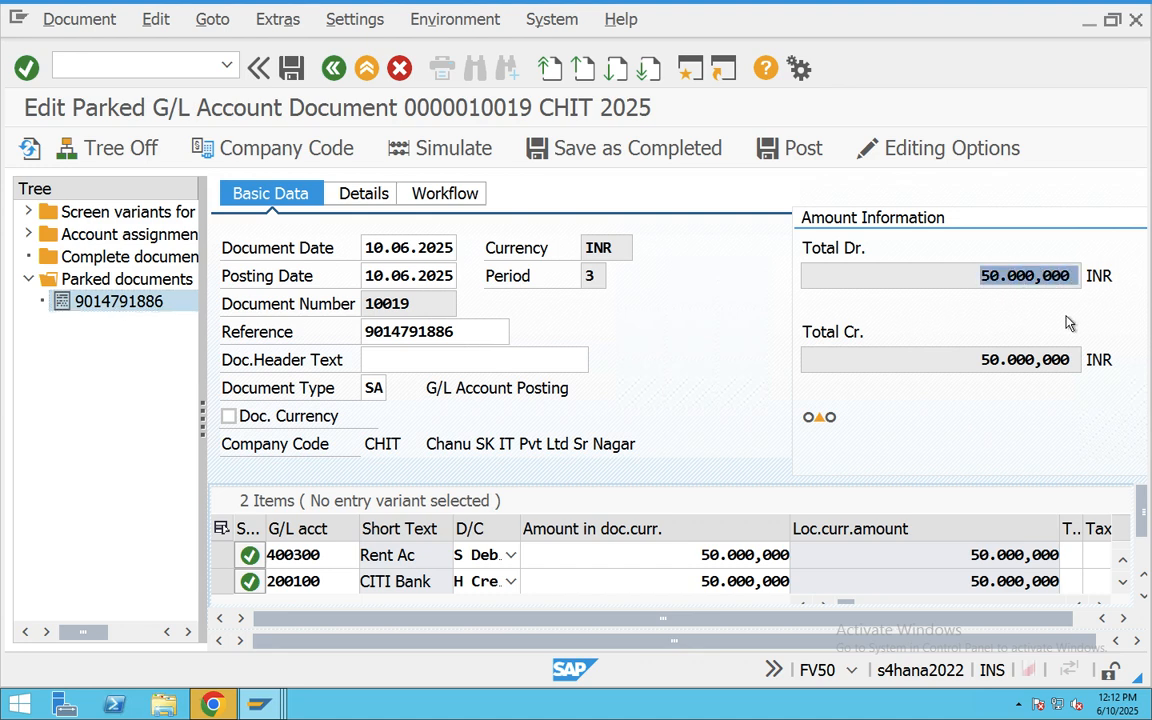
double_click(1035, 360)
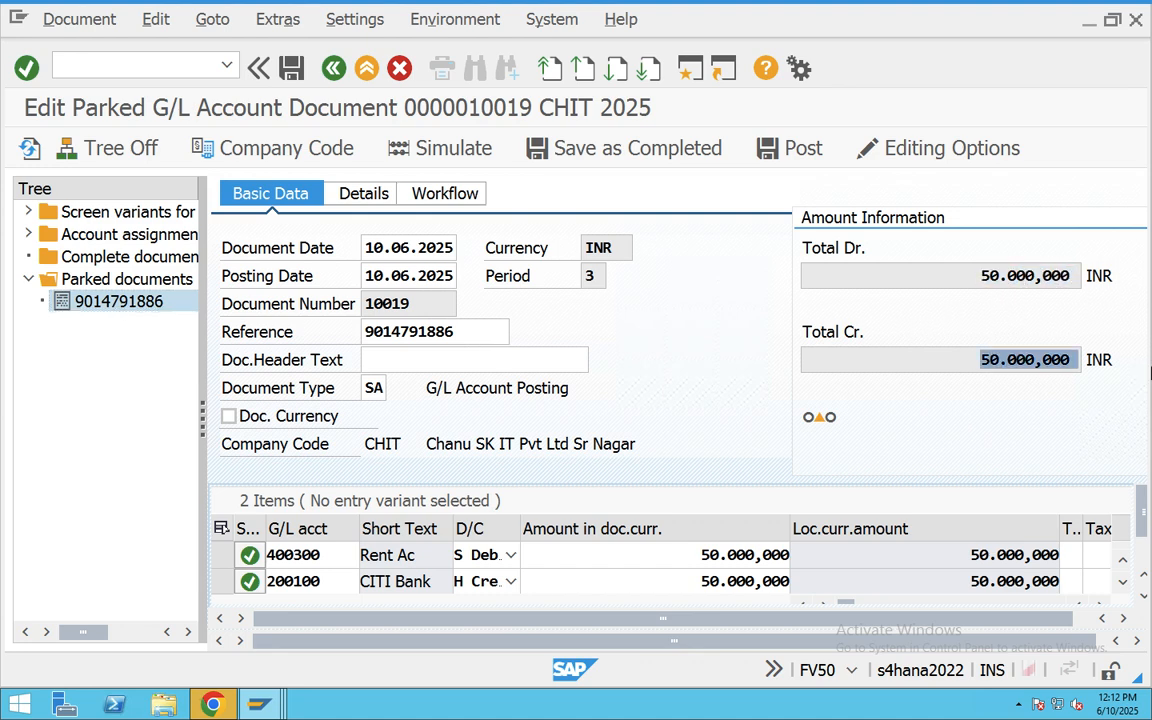
Simulate the parked document and try to save it from the document overview without changing anything
left_click(70, 22)
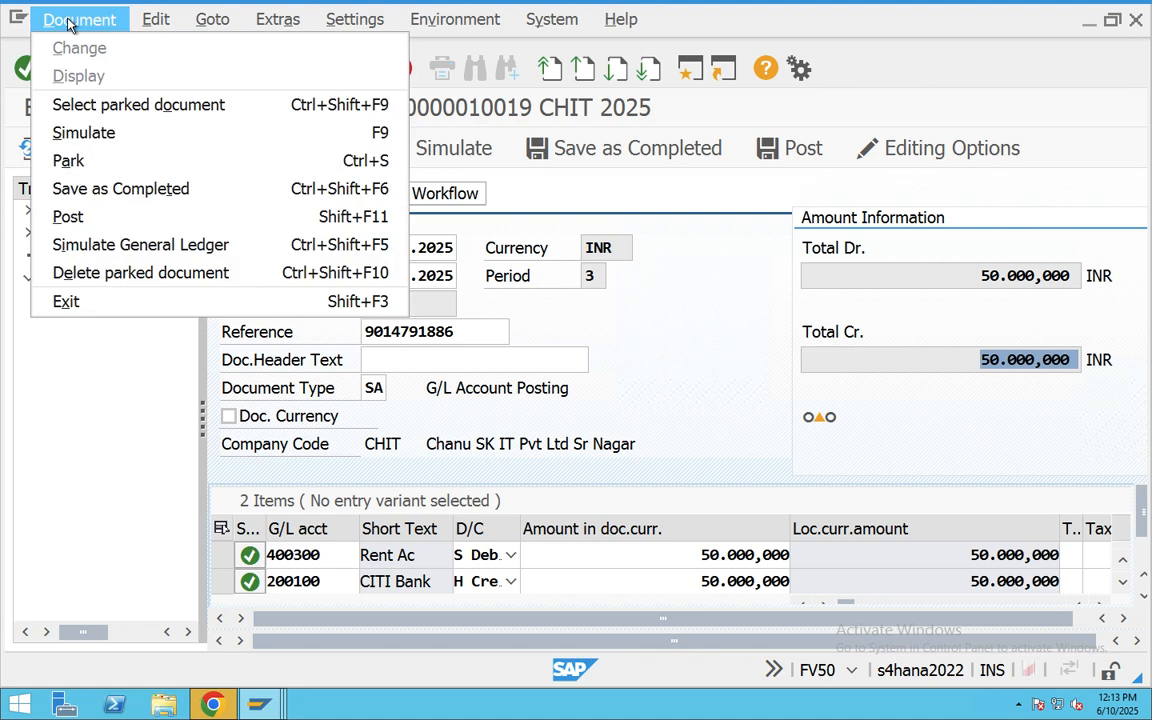
left_click(84, 131)
key("Return")
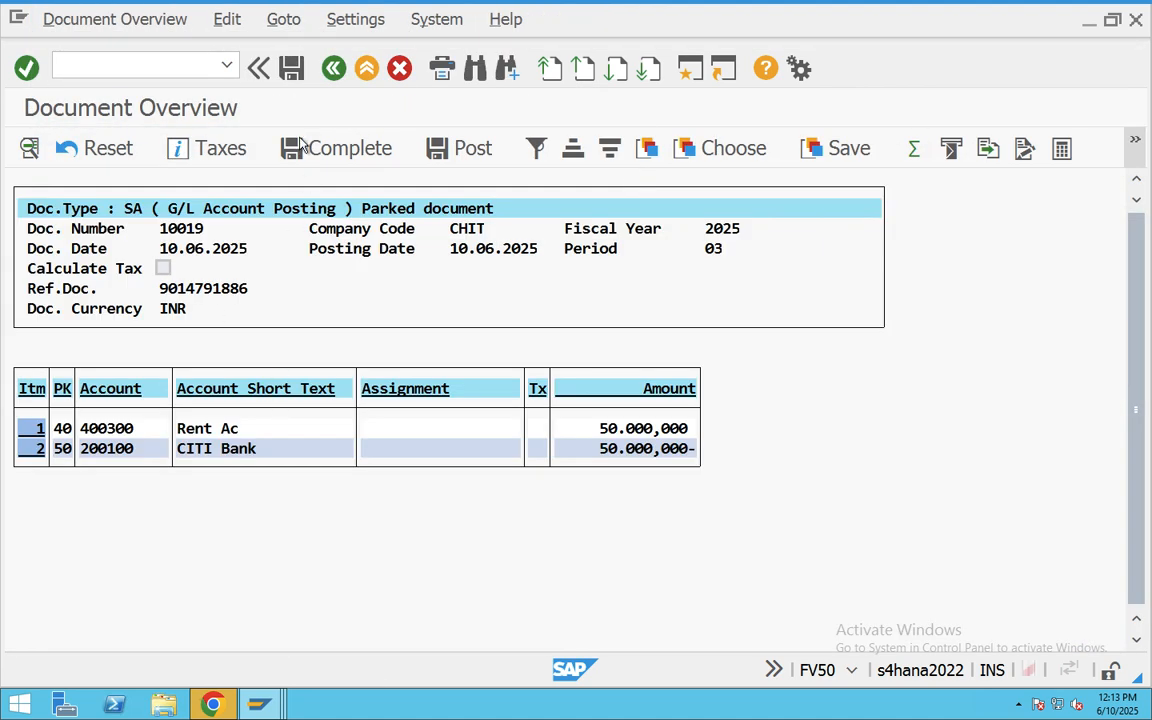
left_click(292, 70)
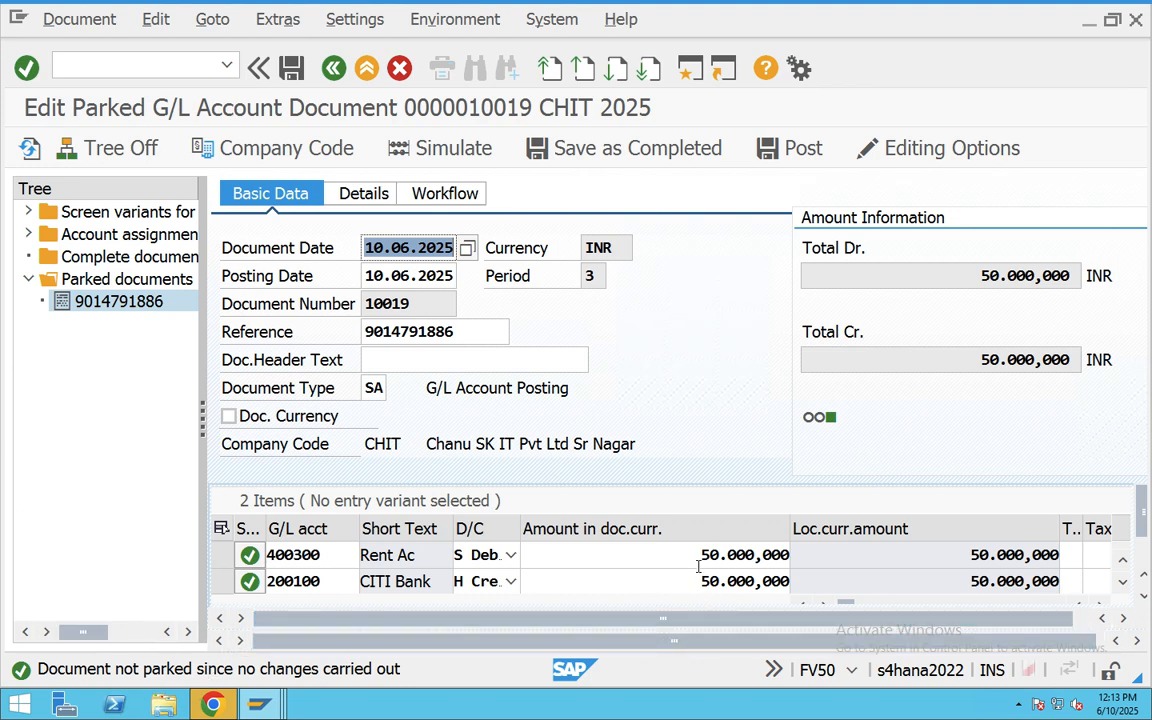
Set the document currency amounts of both the Rent Ac debit line and the CITI Bank credit line to 600000
left_click_drag(700, 556, 809, 561)
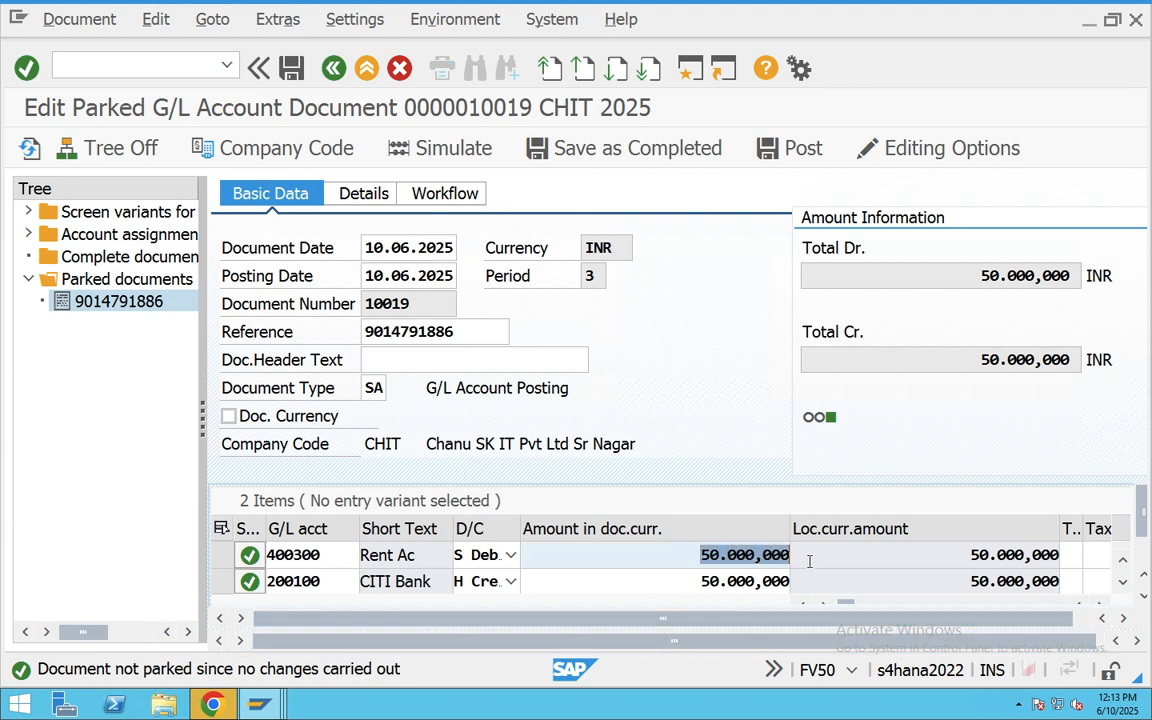
key("BackSpace")
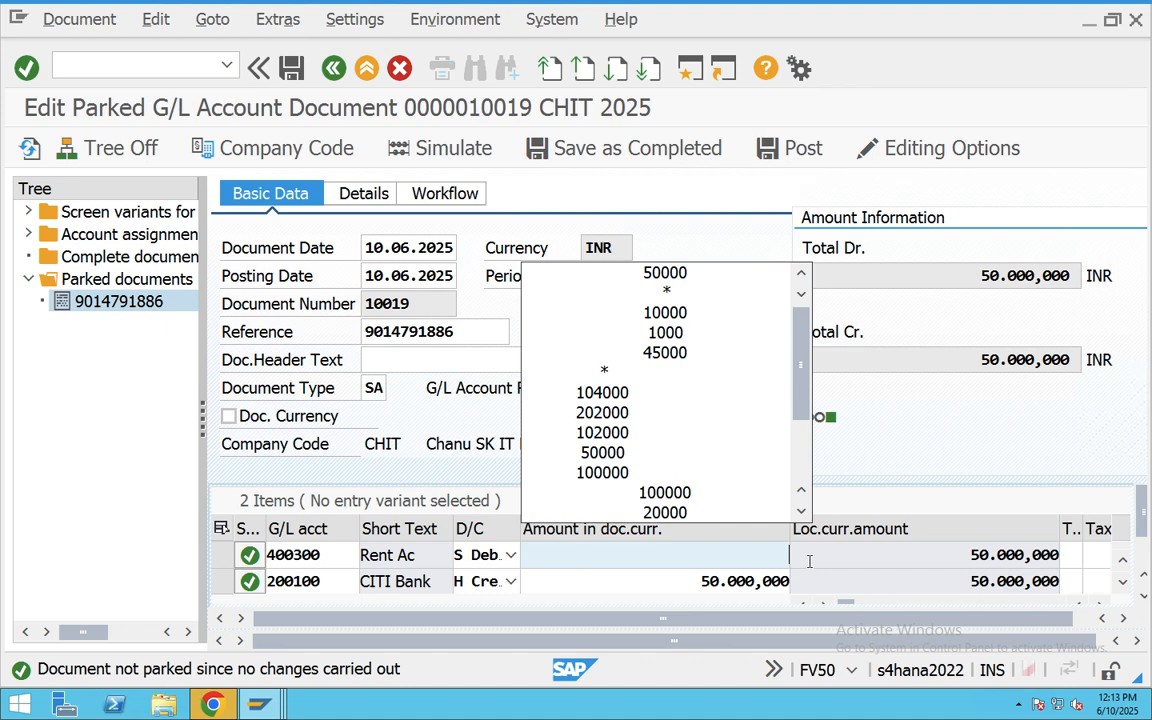
type("600000")
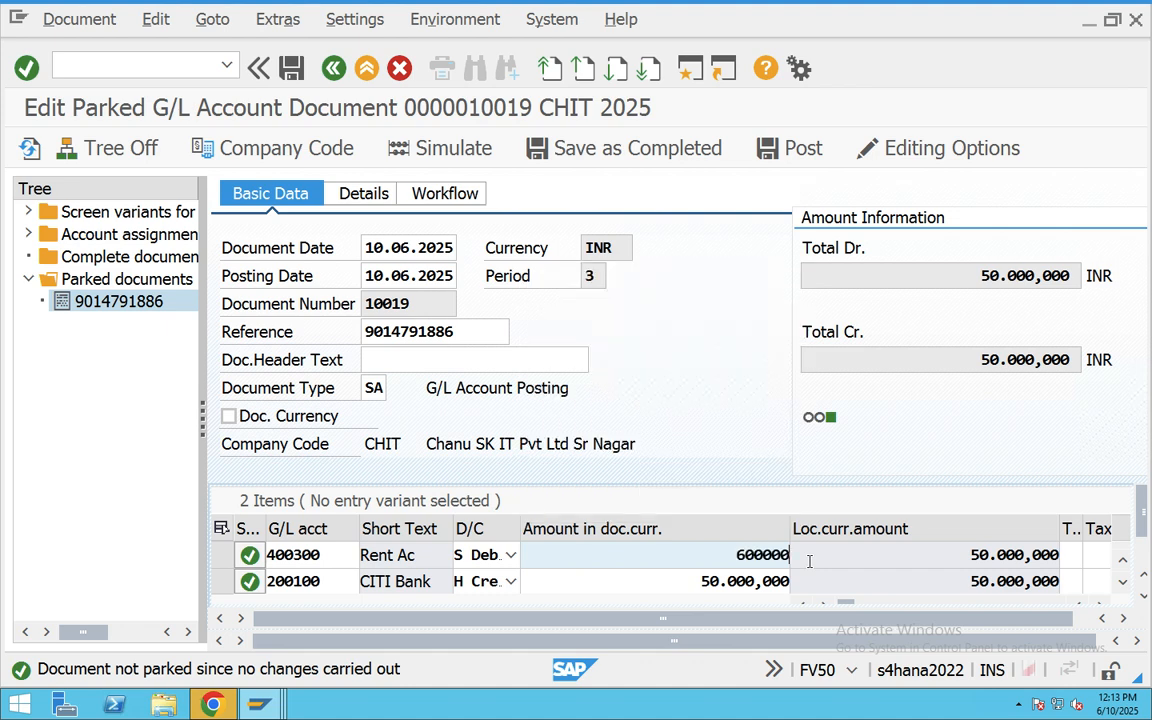
left_click_drag(700, 581, 800, 572)
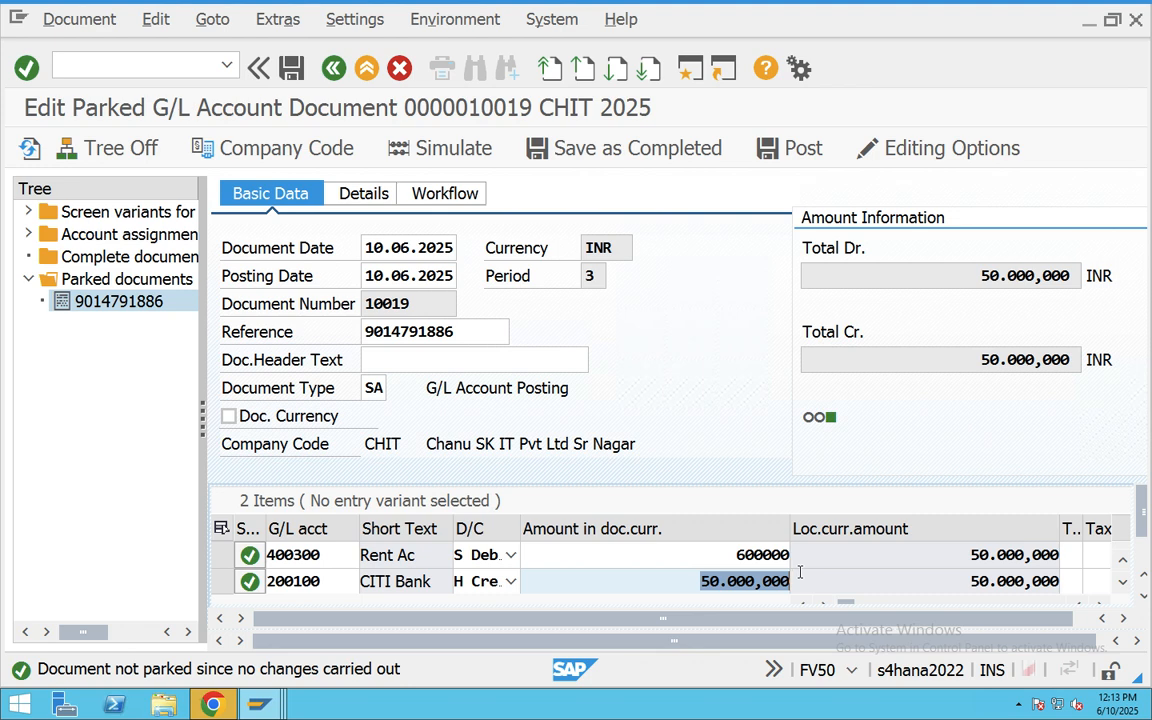
type("6")
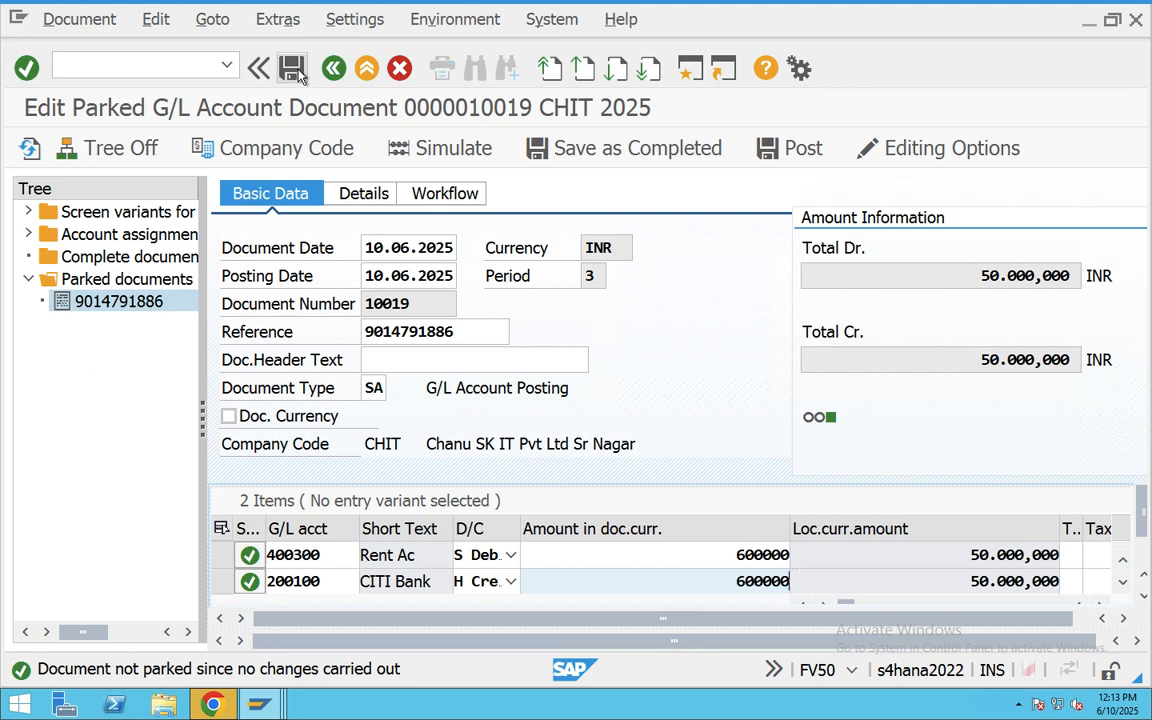
Simulate the changed parked document and save it as parked
left_click(79, 19)
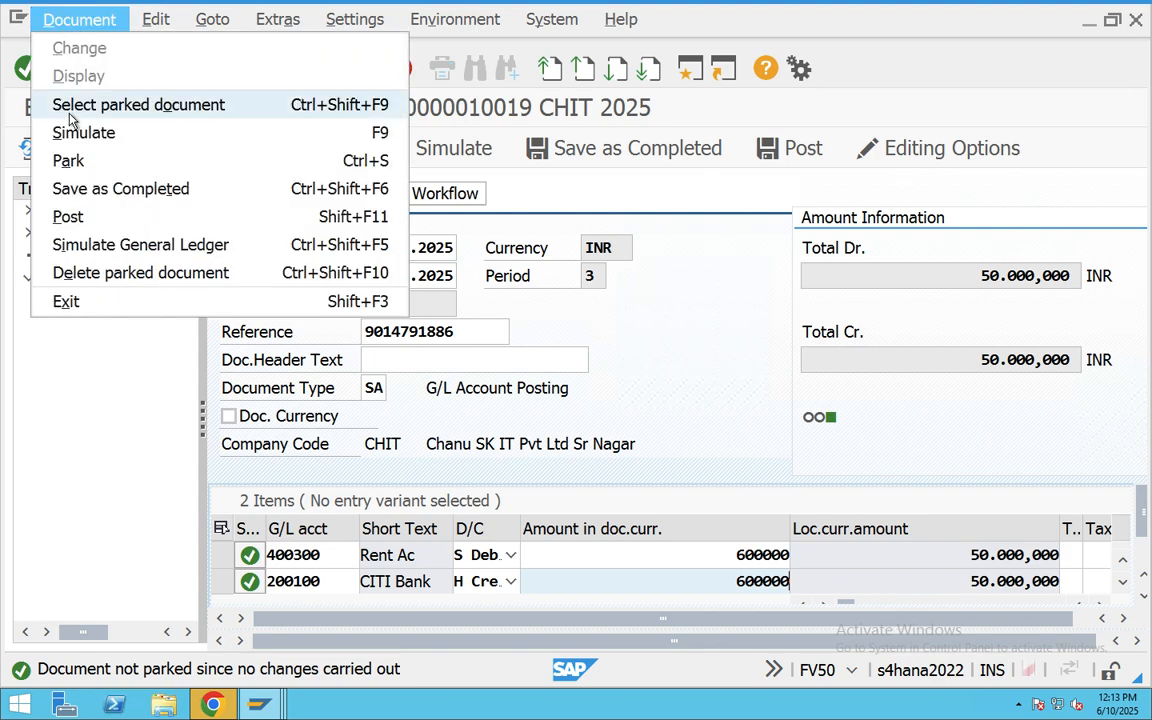
left_click(100, 131)
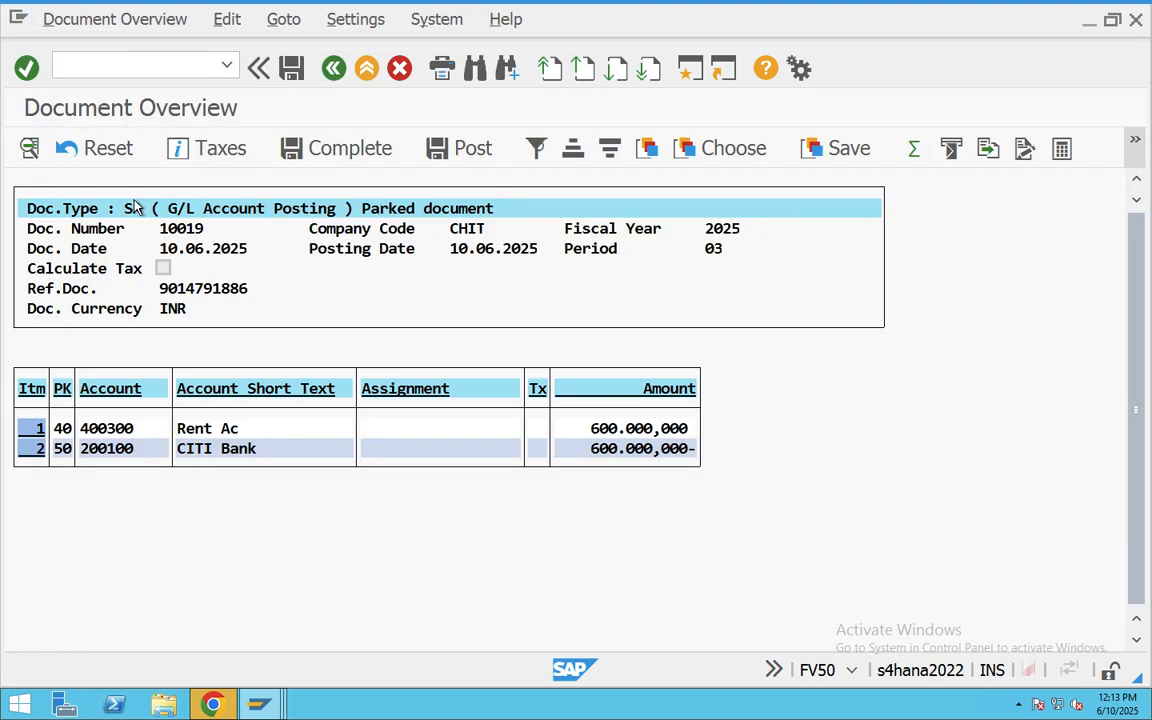
left_click(292, 69)
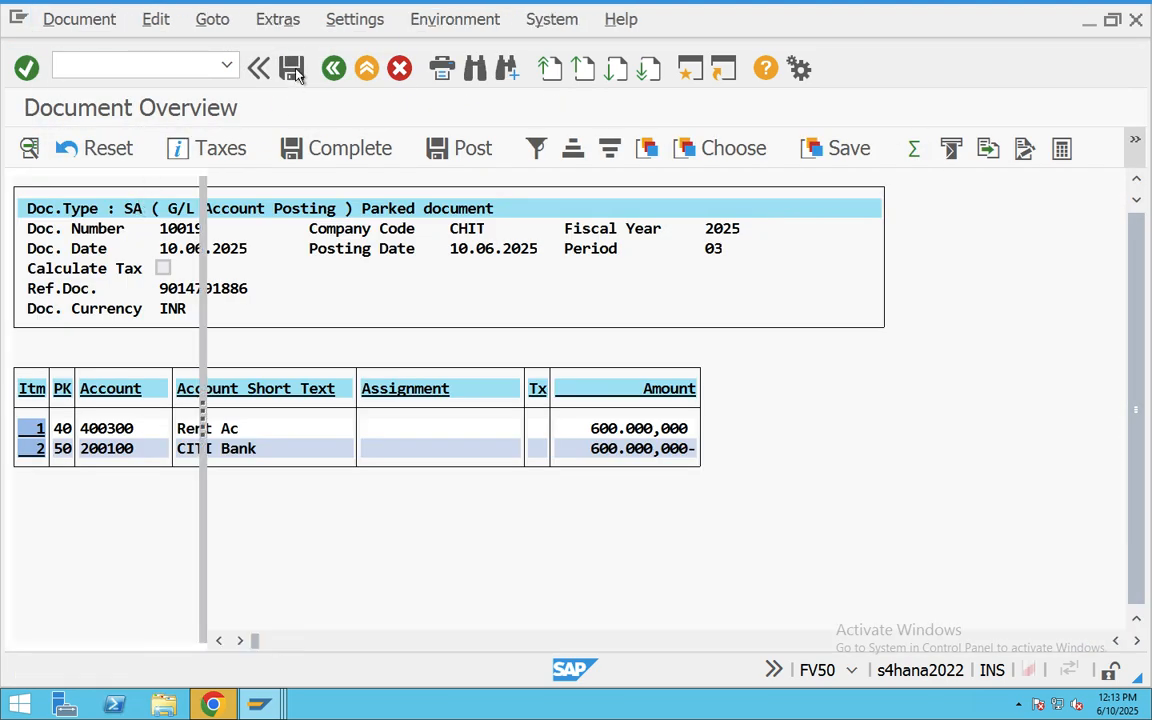
left_click(293, 70)
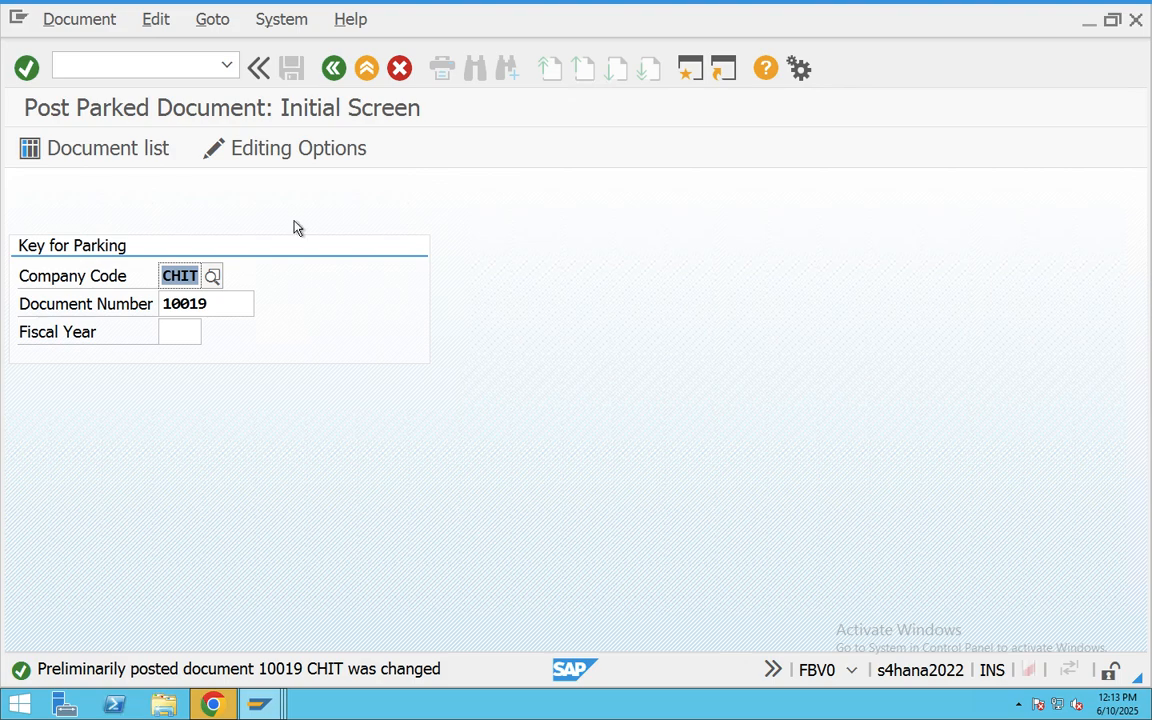
Switch to the session showing the FBL3N parked line items and refresh the list
left_click(259, 704)
left_click(198, 590)
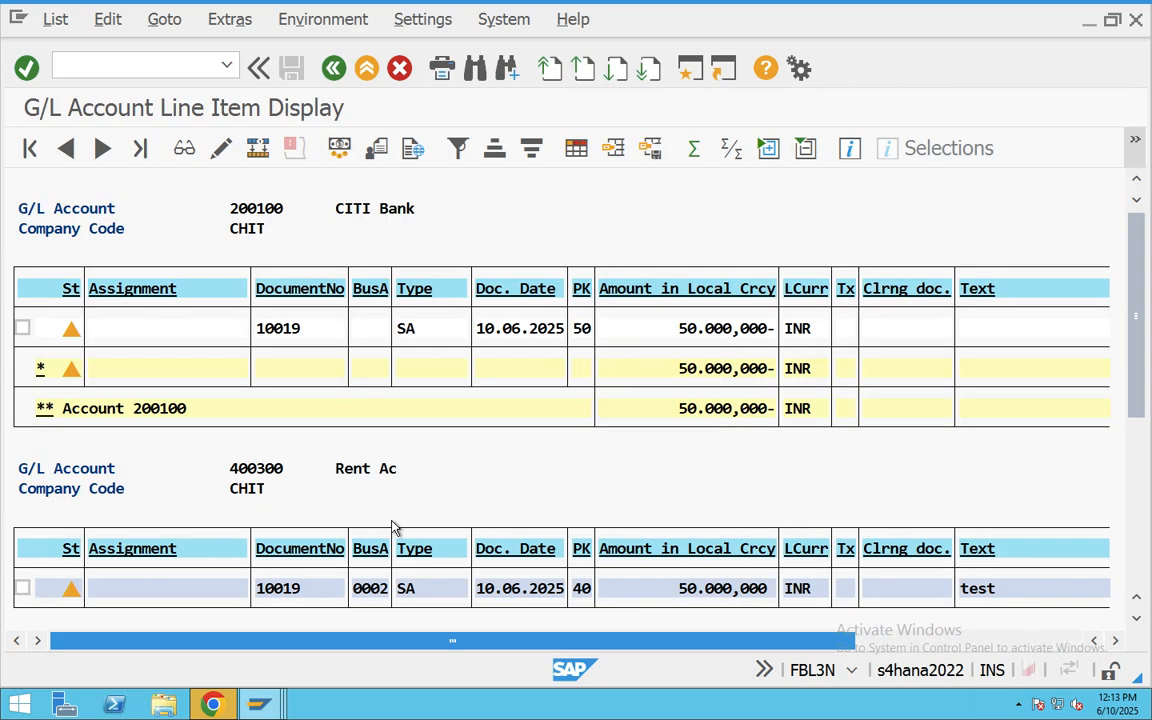
left_click(55, 20)
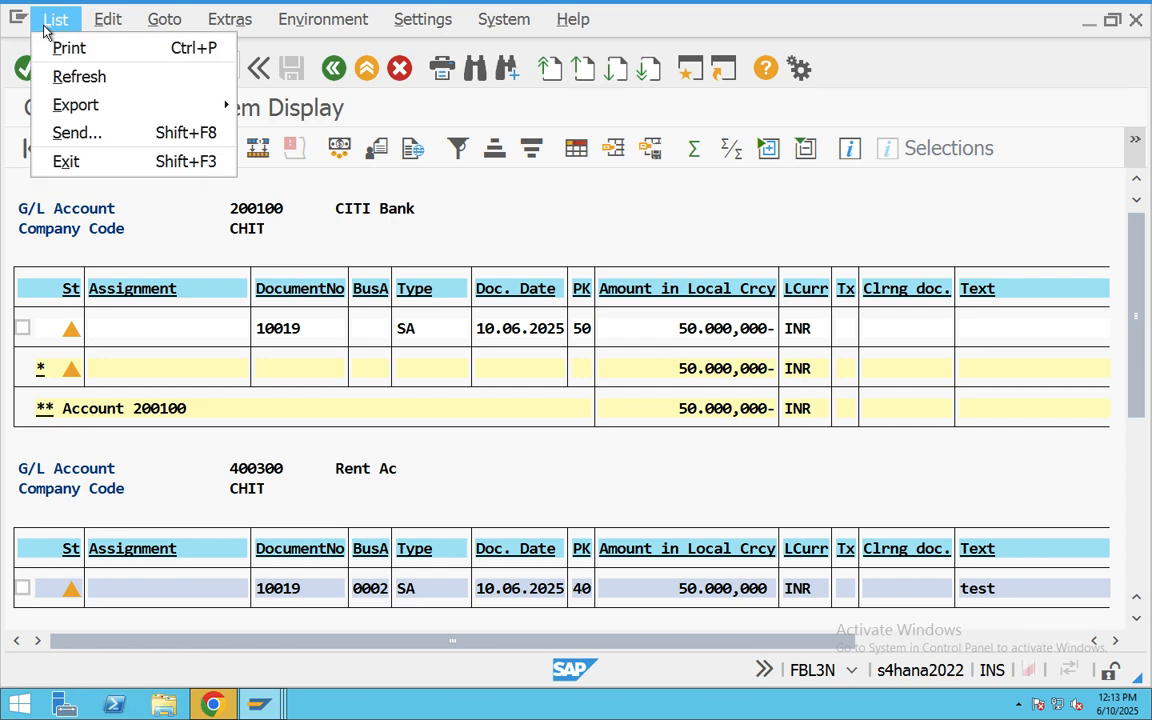
left_click(57, 76)
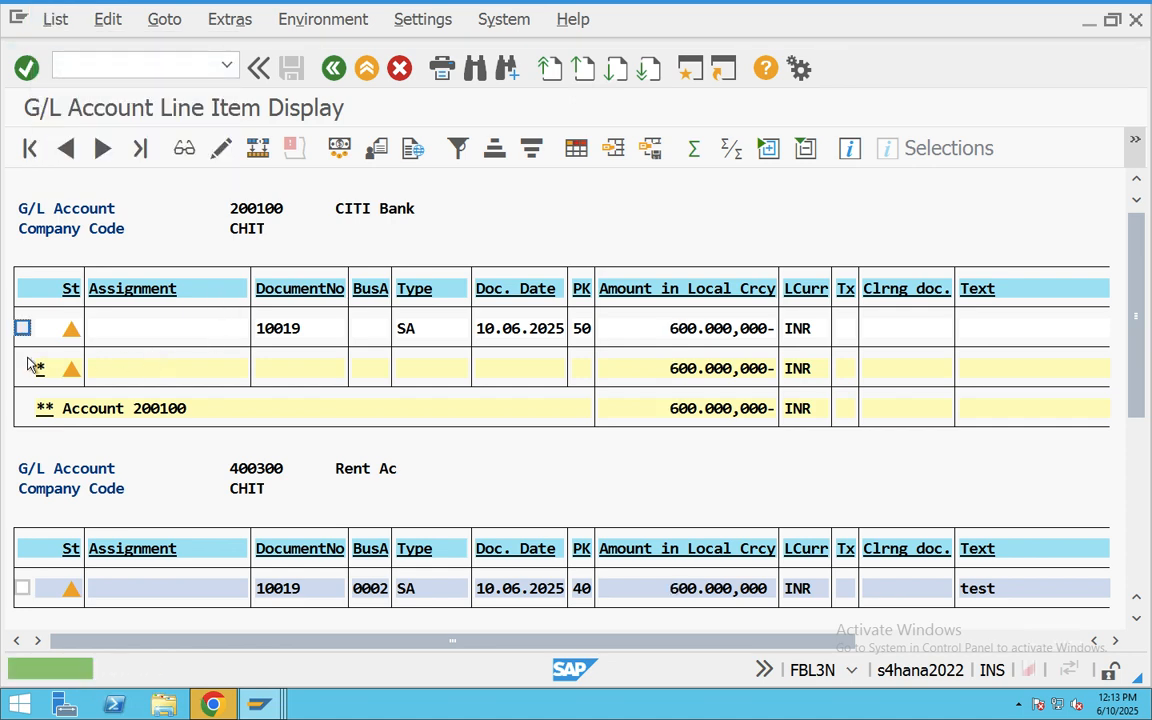
Return to the FBL3N selection, include normal items instead of parked items, and run the report for company code CHIT
left_click(333, 68)
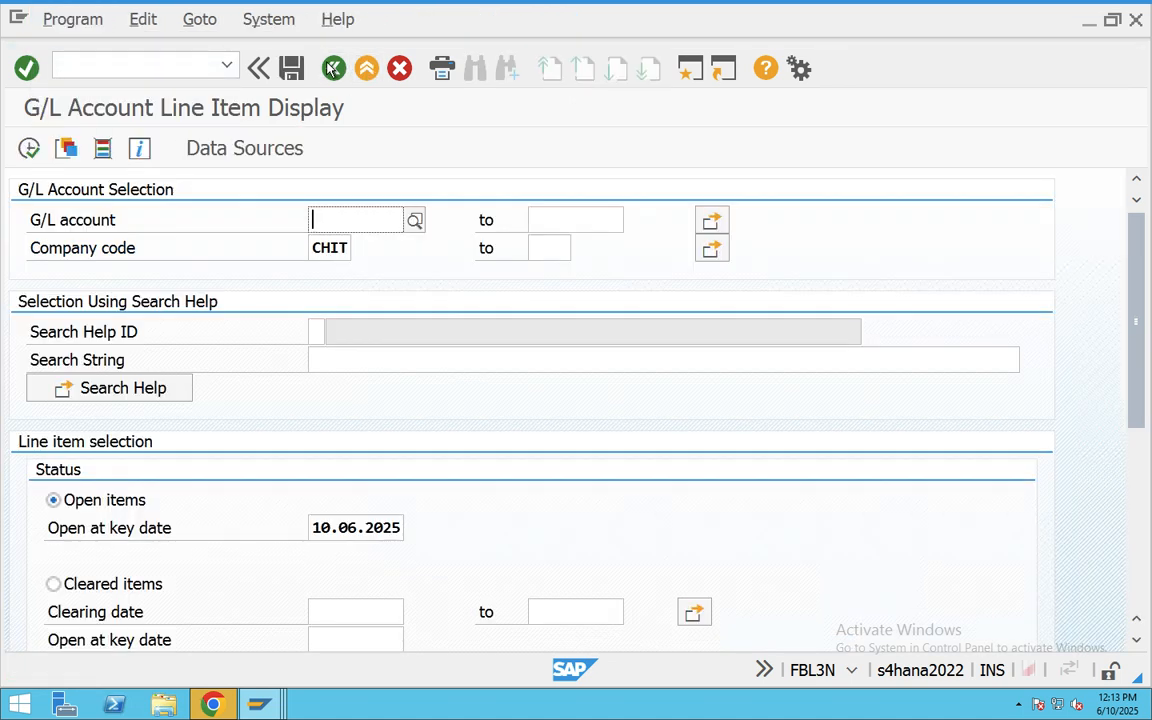
scroll(206, 486, "down", 6)
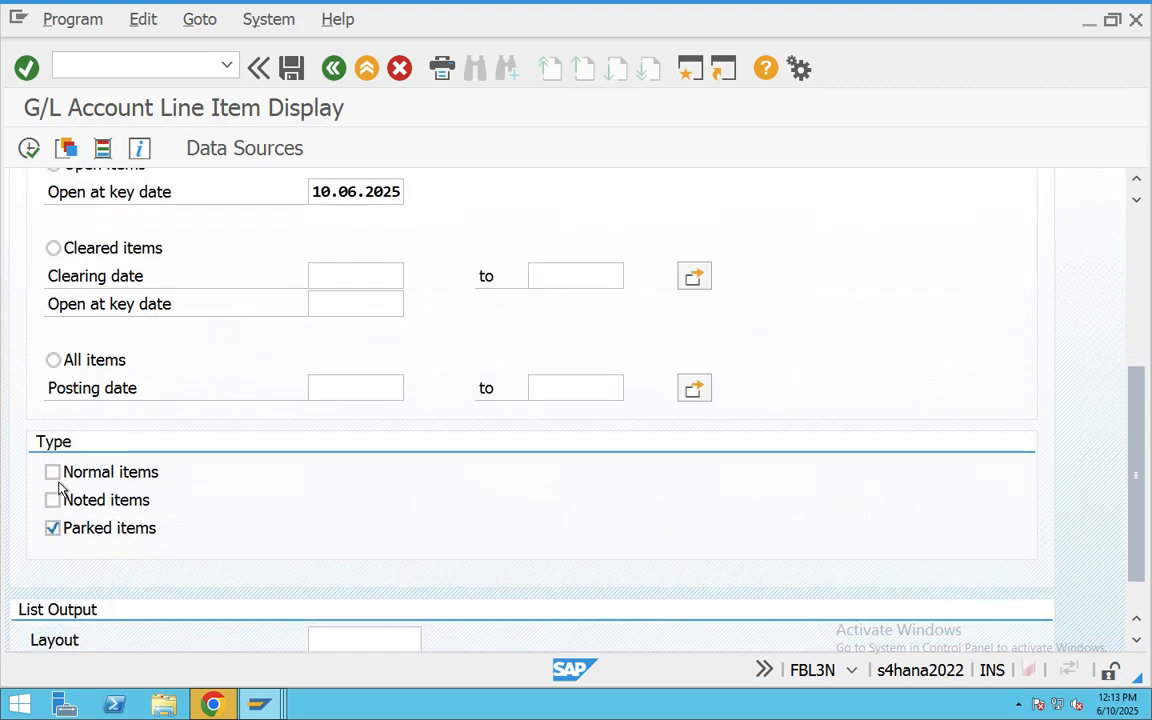
left_click(53, 472)
left_click(53, 528)
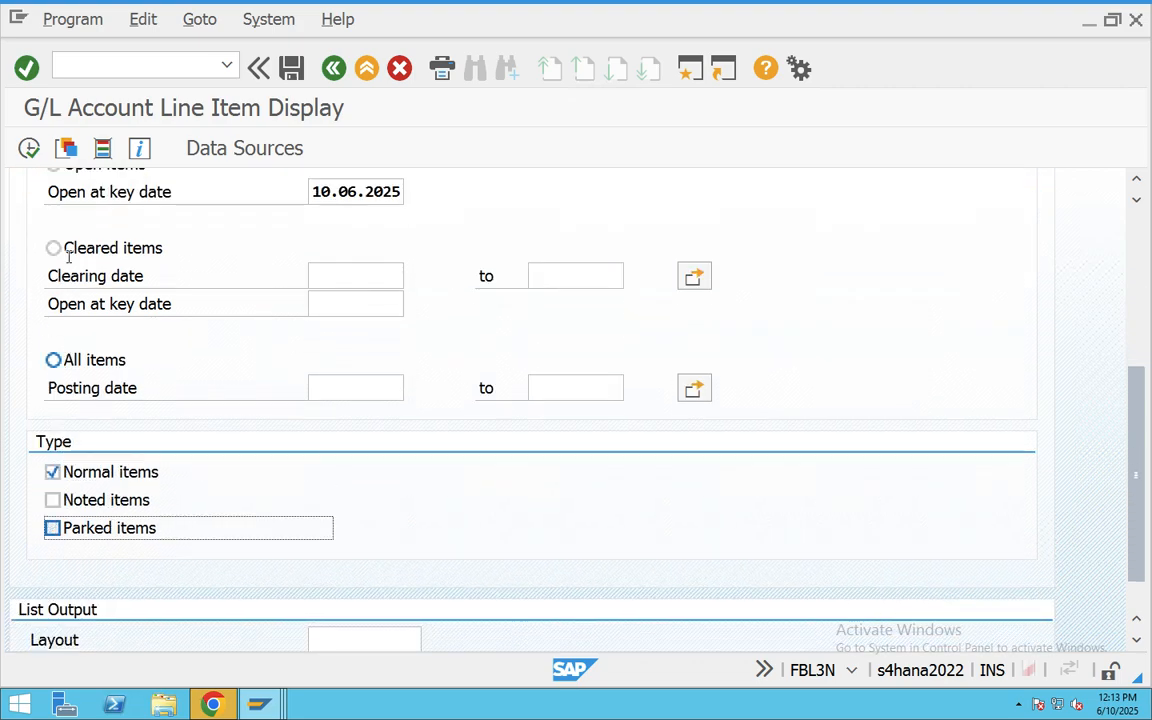
left_click(29, 148)
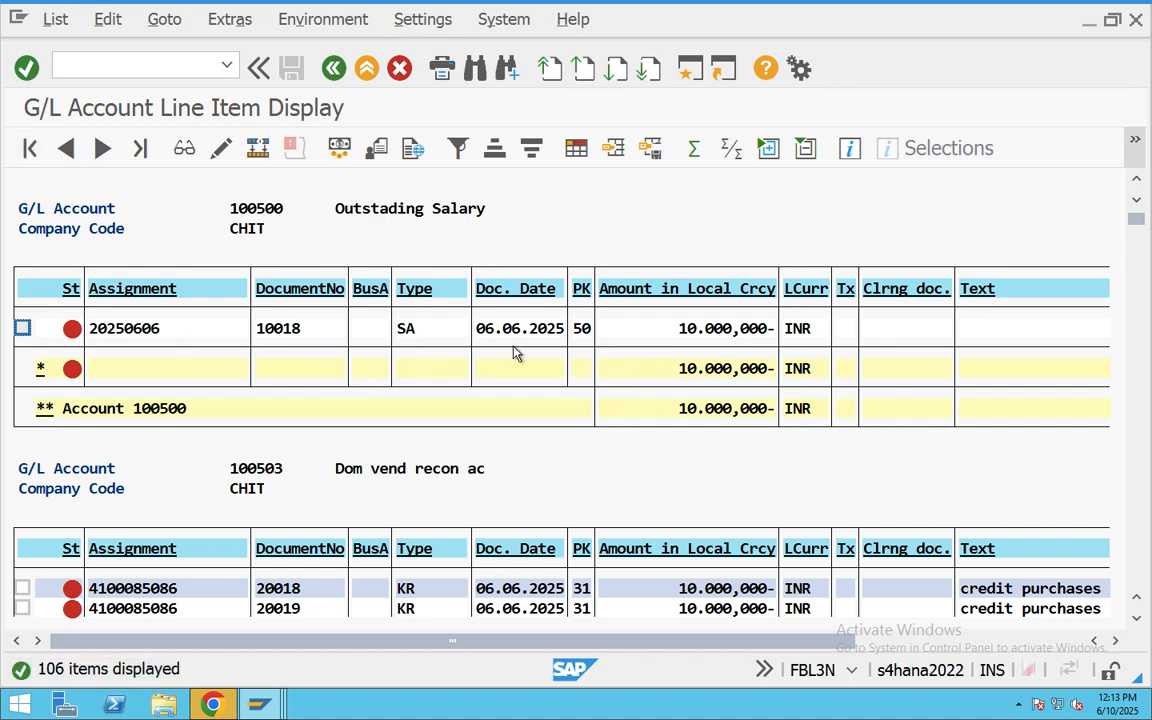
Examine the normal line items, especially those of the CITI Bank account, for the parked document's 10.06.2025 entry
left_click(677, 330)
left_click(253, 229)
scroll(329, 470, "down", 4)
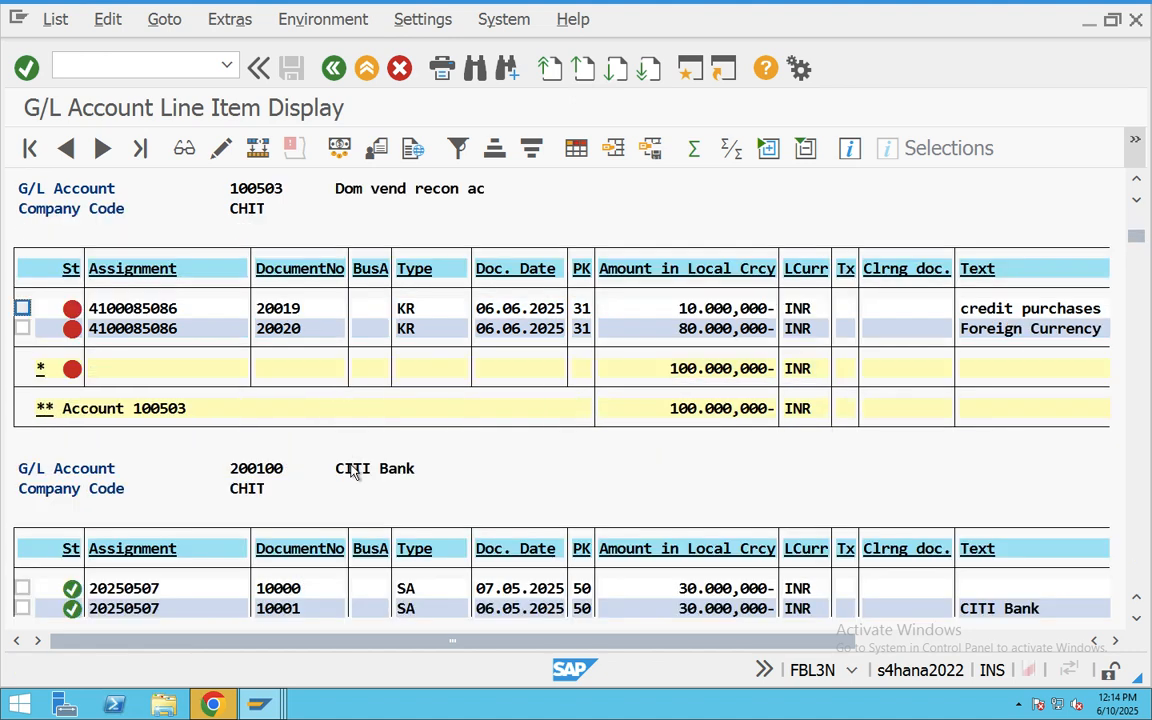
left_click(350, 470)
scroll(352, 472, "down", 5)
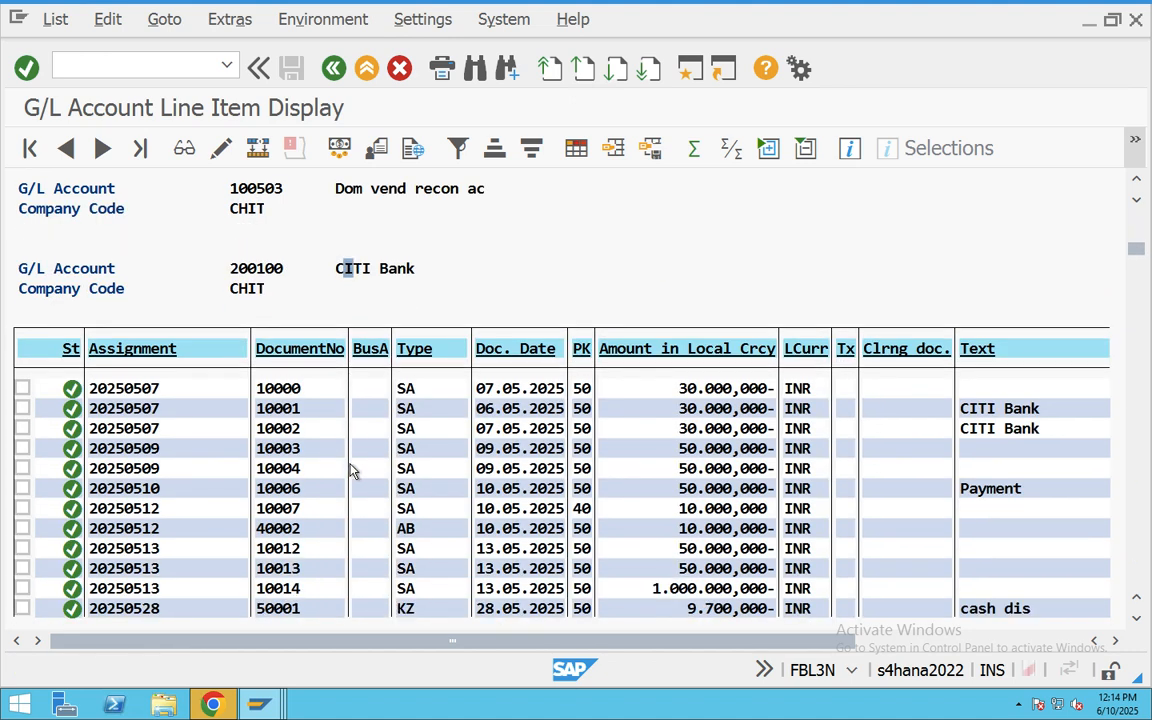
scroll(350, 470, "down", 6)
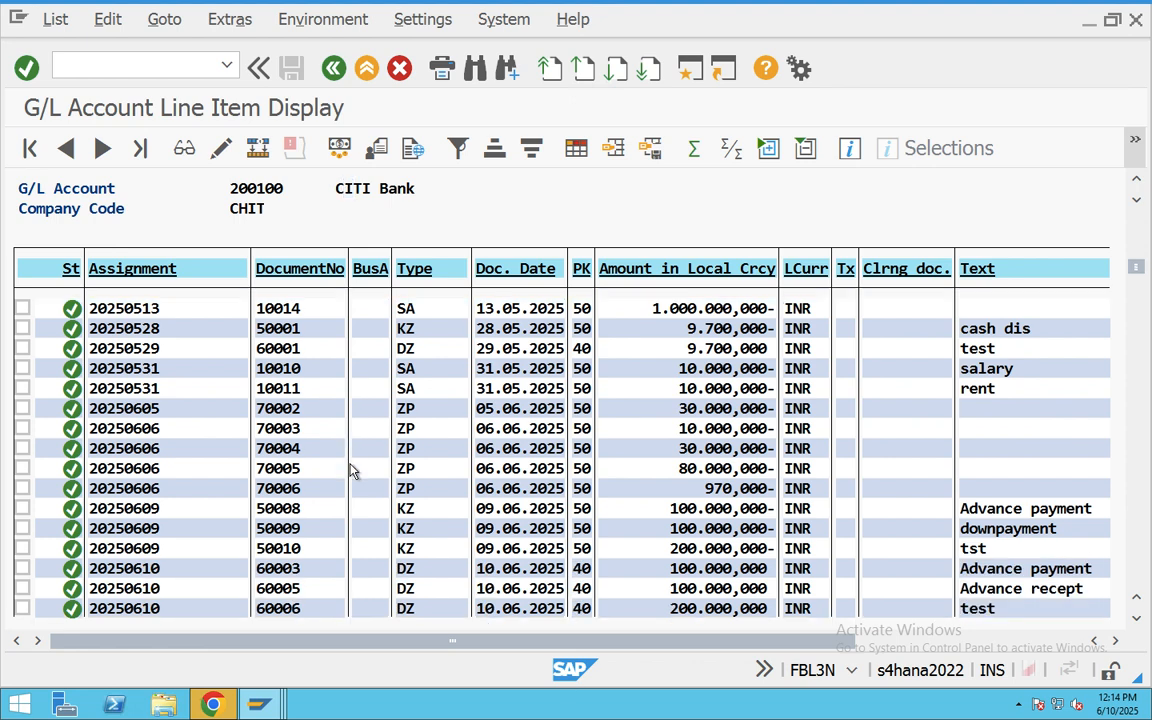
scroll(350, 470, "down", 2)
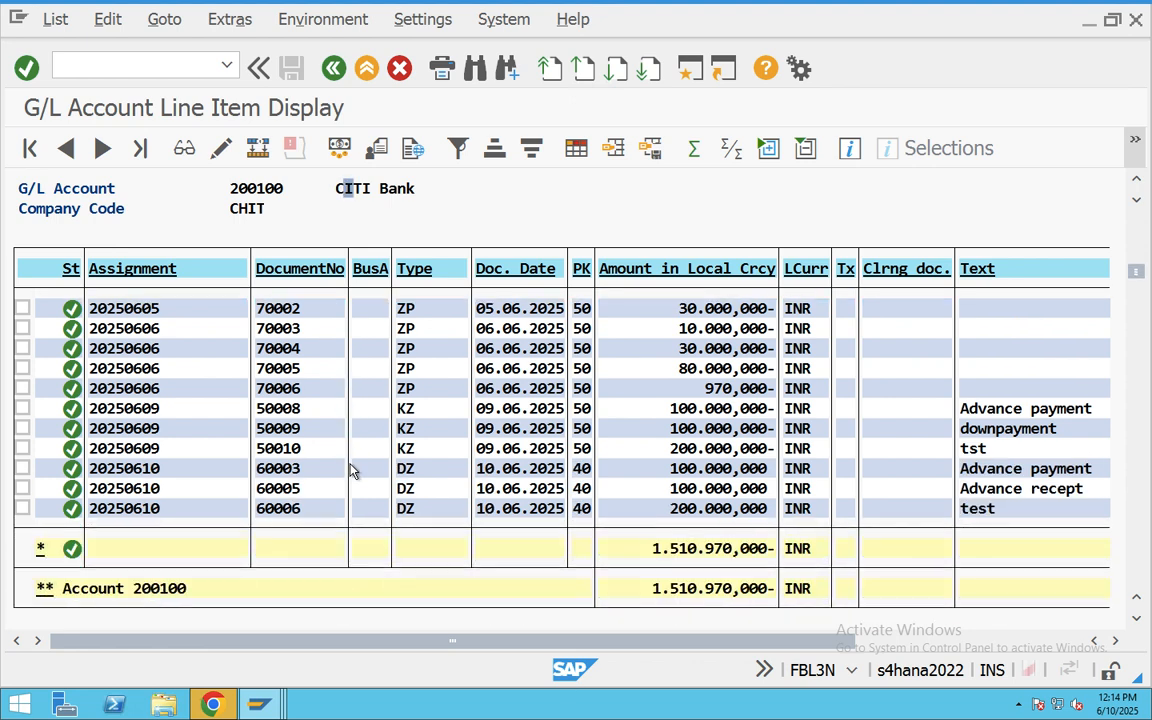
left_click(516, 509)
scroll(432, 520, "down", 1)
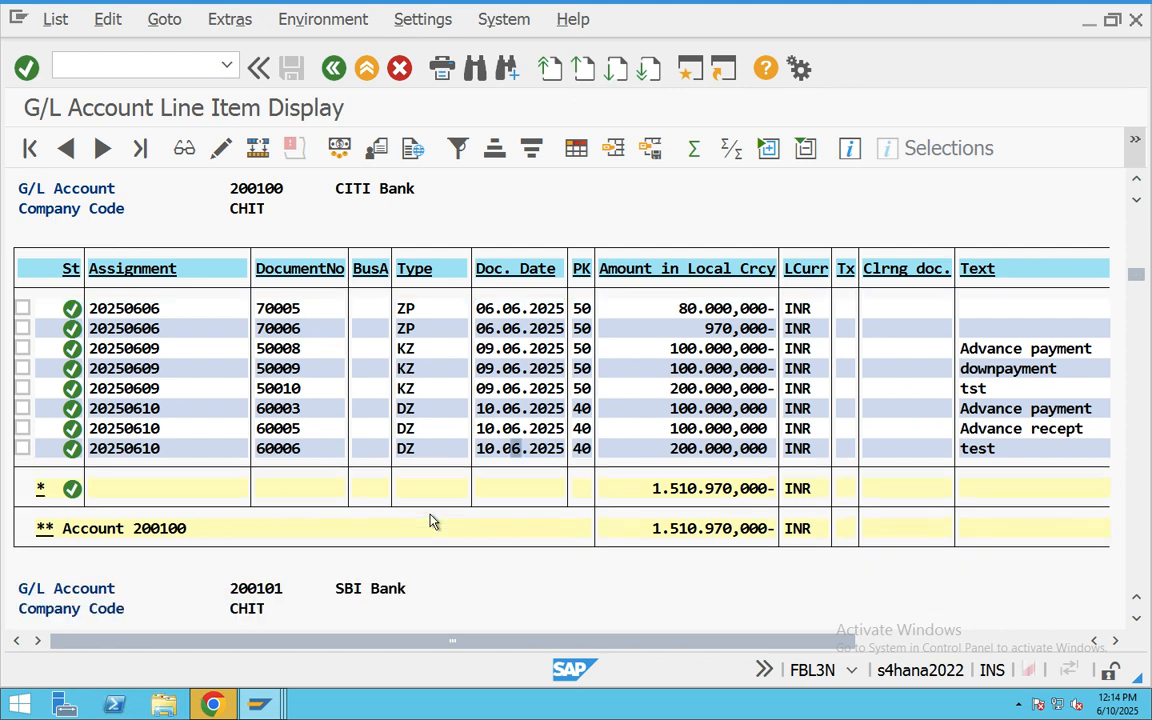
scroll(432, 520, "down", 1)
scroll(432, 520, "up", 5)
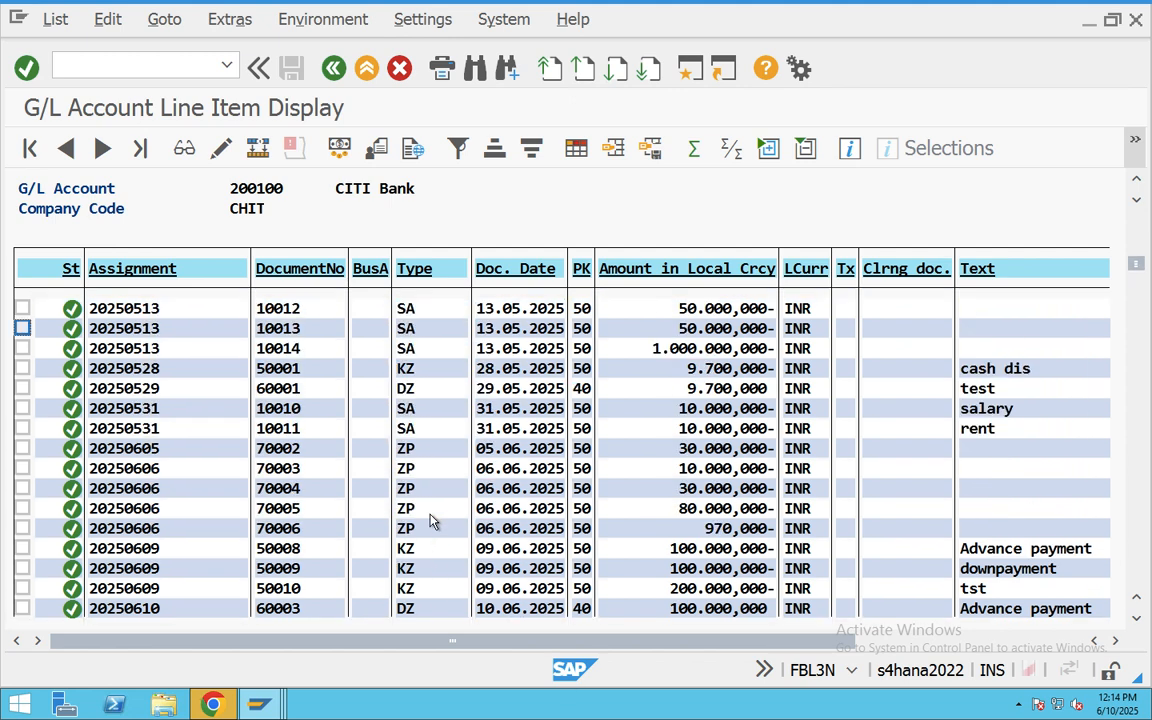
scroll(432, 520, "up", 1)
Return to the selection, restrict the item type to parked items again, rerun the report and check the CITI Bank amount
left_click(334, 67)
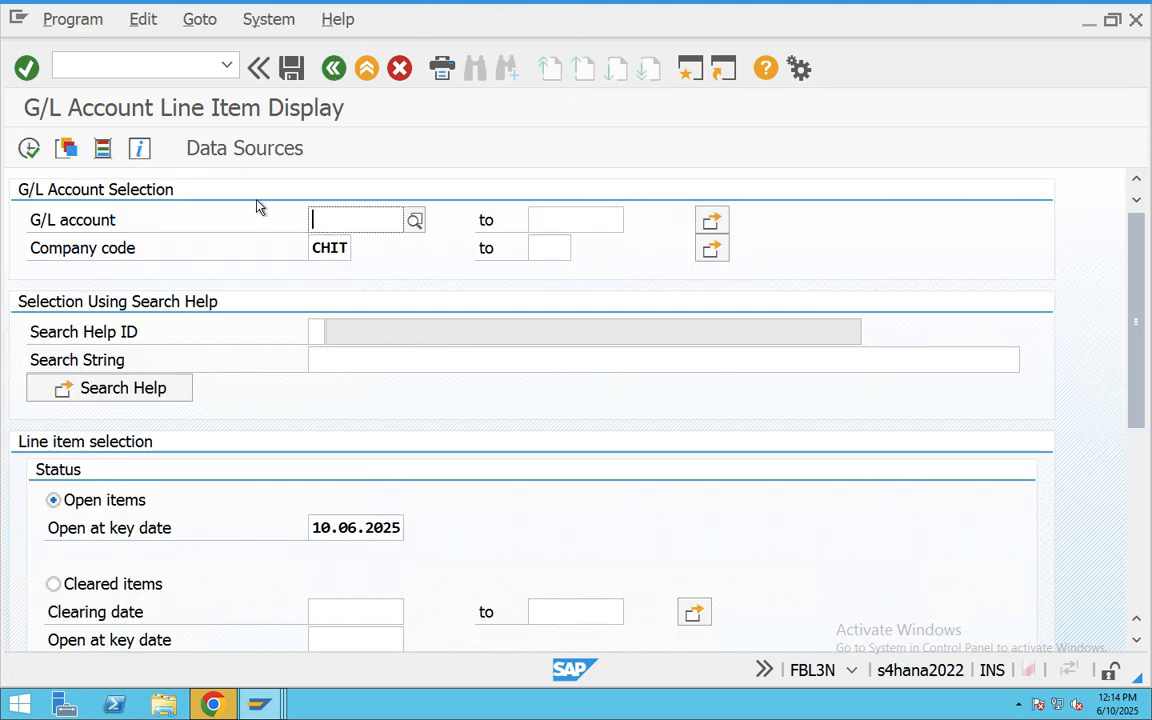
scroll(194, 449, "down", 4)
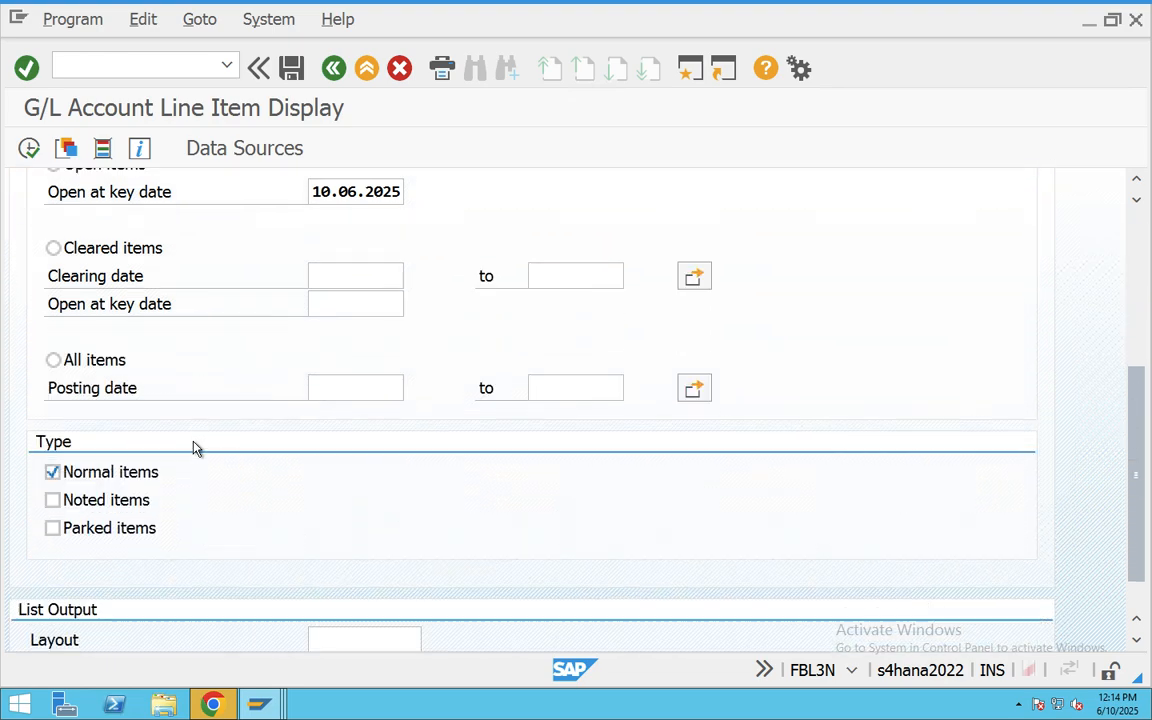
scroll(194, 449, "down", 1)
left_click(94, 437)
left_click(95, 491)
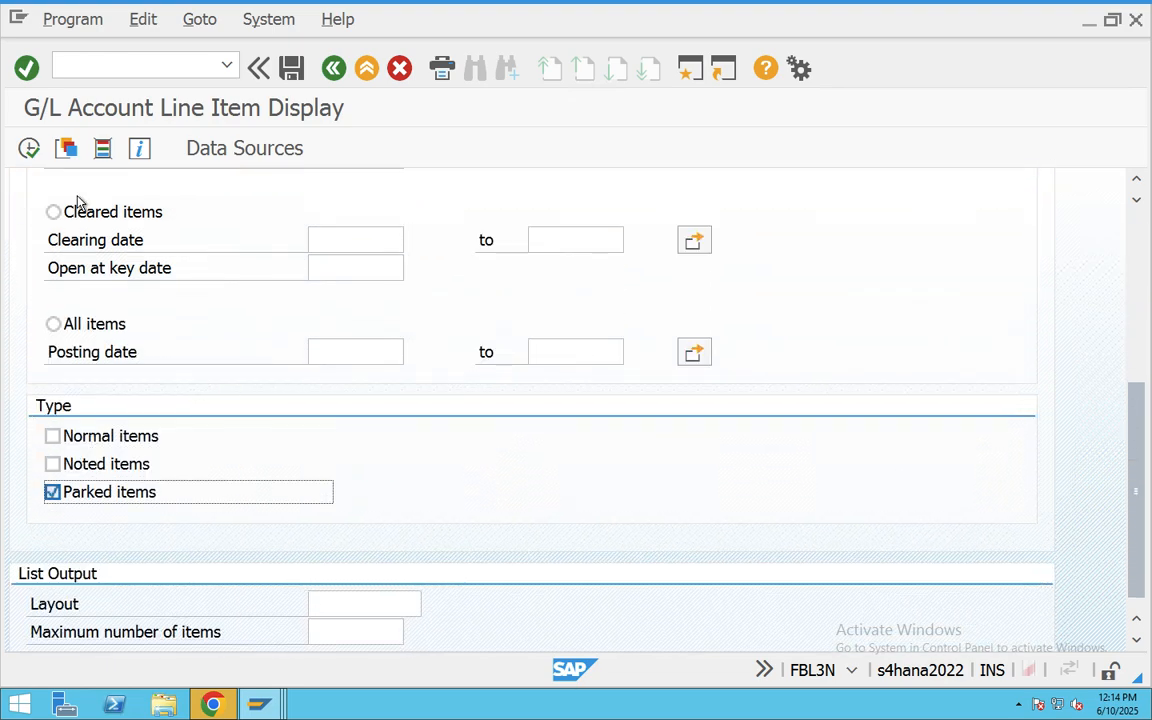
left_click(28, 148)
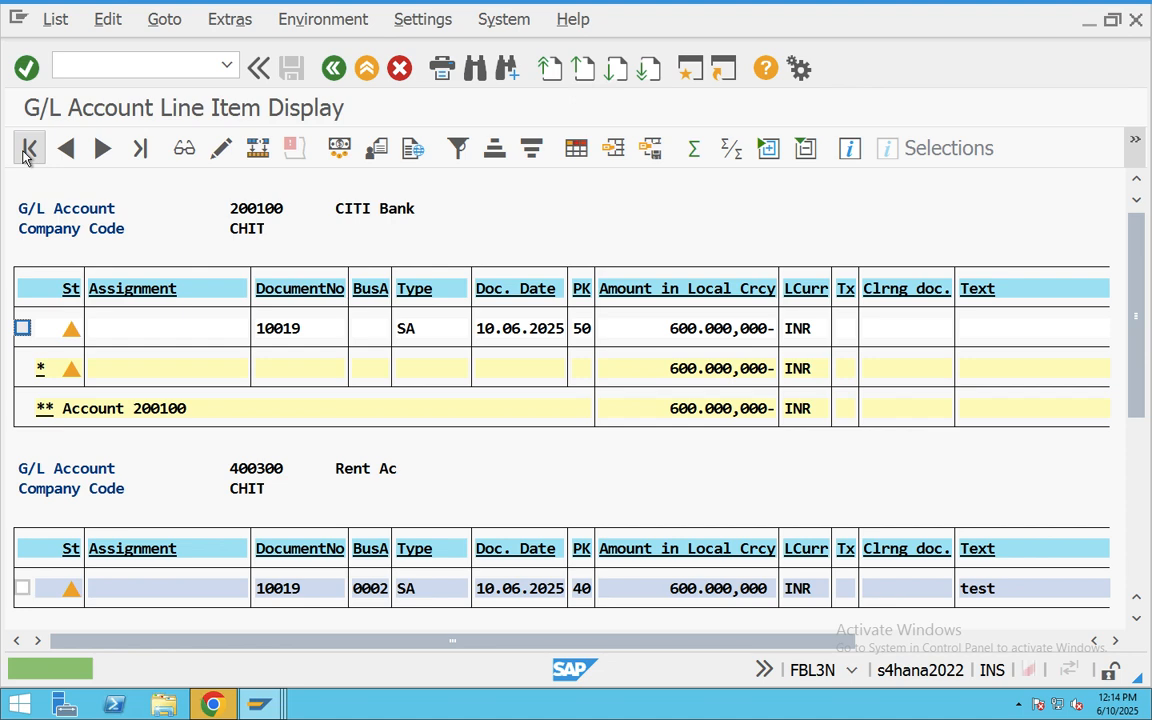
left_click(681, 328)
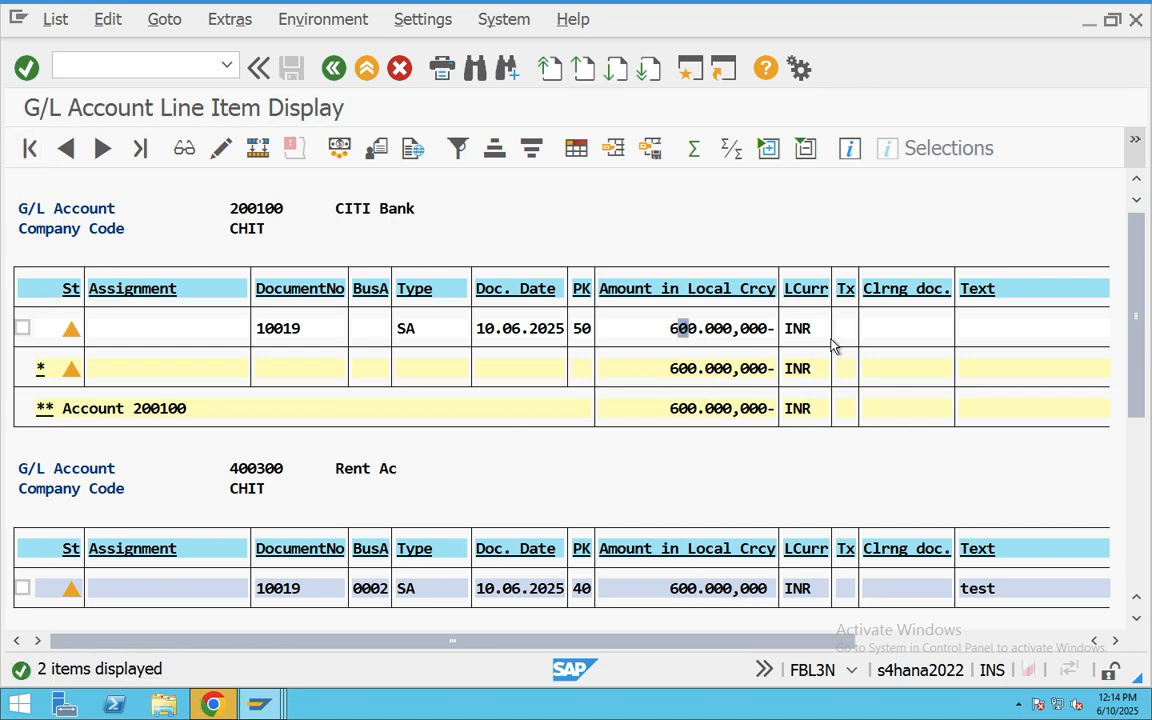
Check the parked line items of both the CITI Bank and Rent Ac accounts
scroll(458, 450, "down", 1)
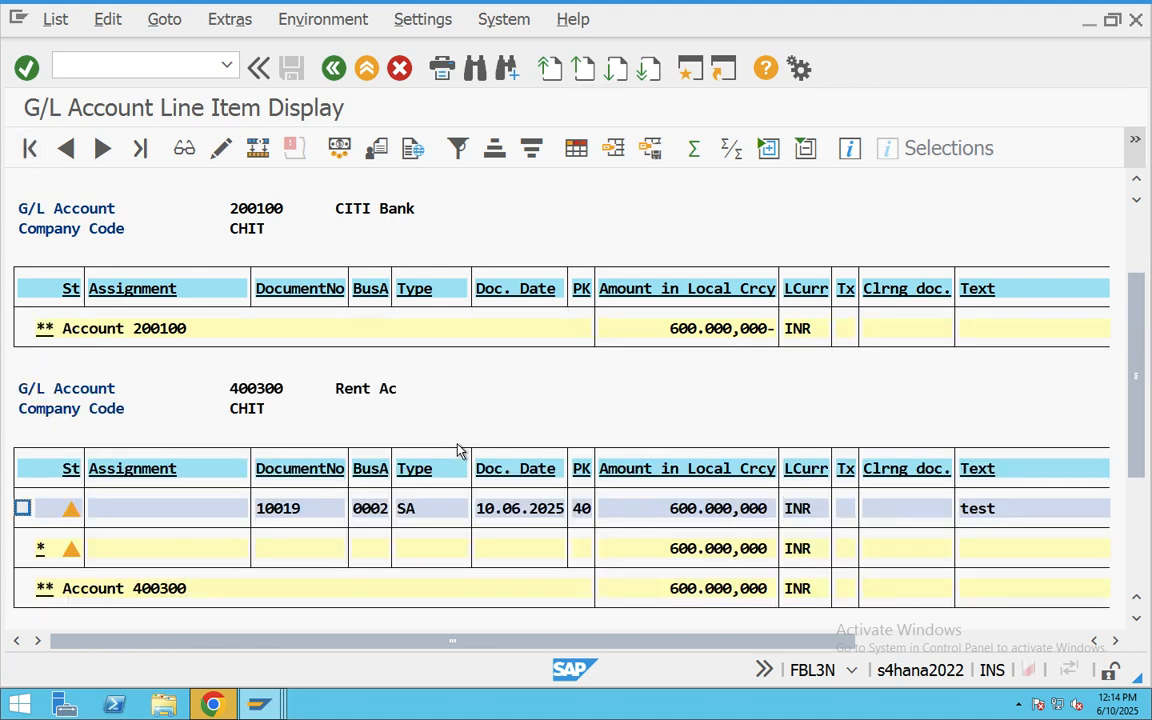
scroll(458, 450, "up", 1)
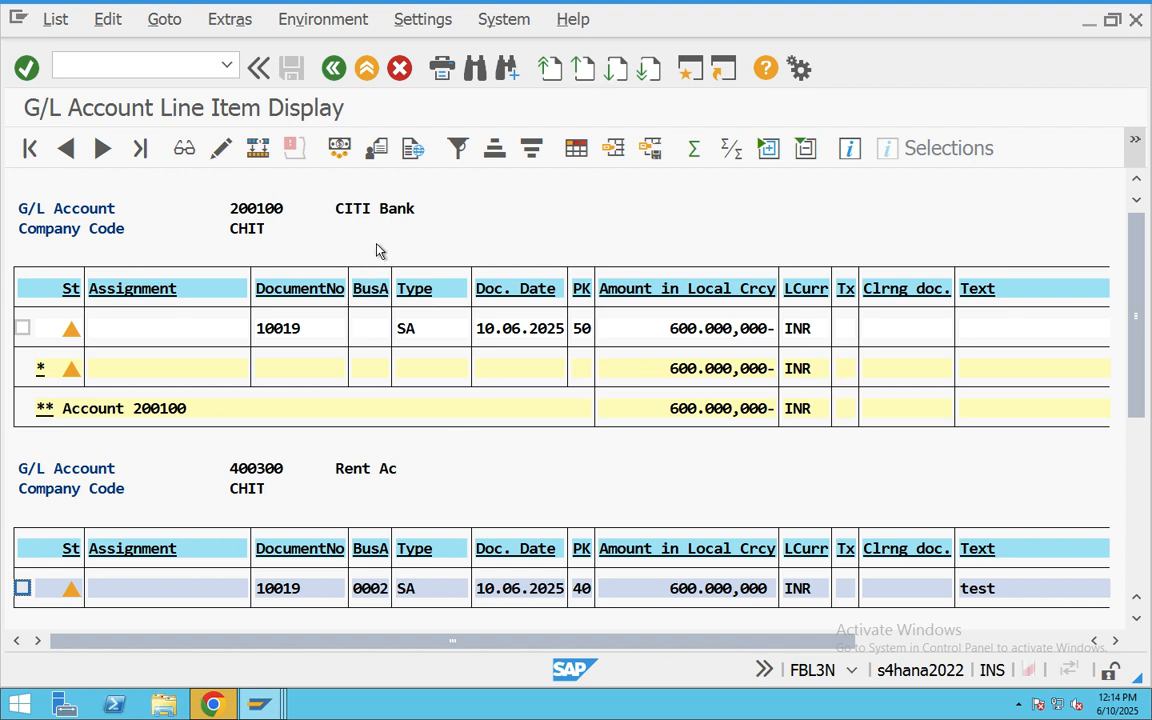
left_click(377, 210)
left_click(377, 468)
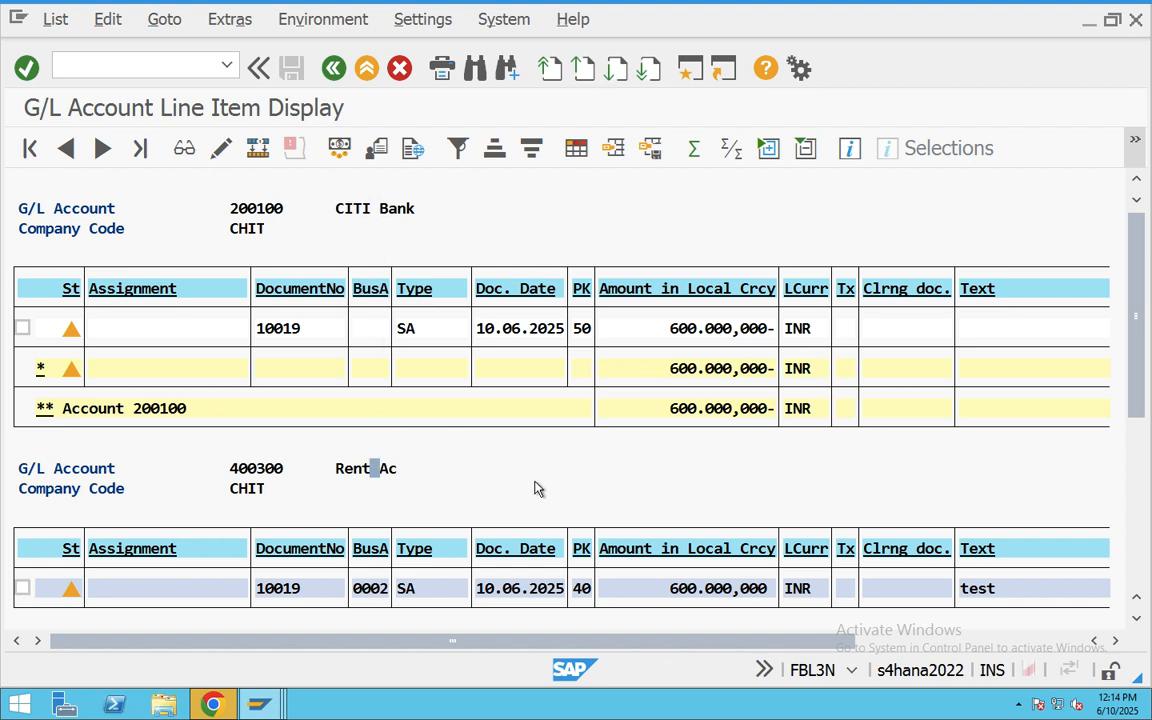
Start FBV0 in a new session and open the parked document of company code CHIT for posting
left_click(684, 77)
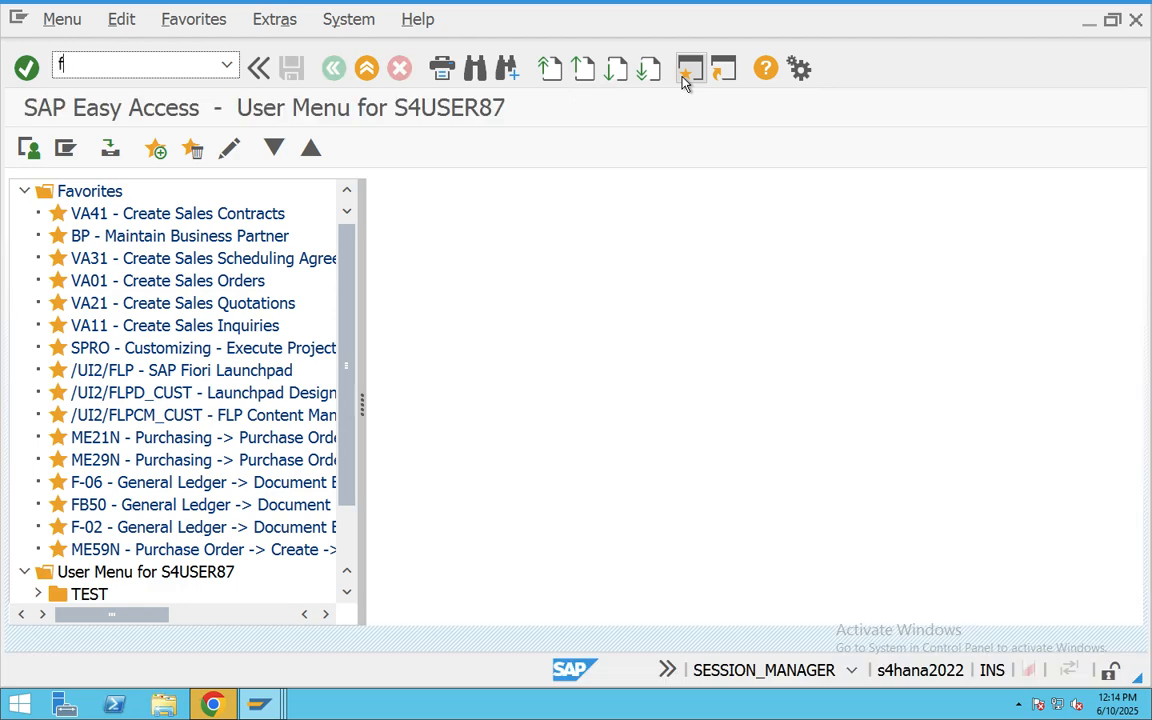
key("Return")
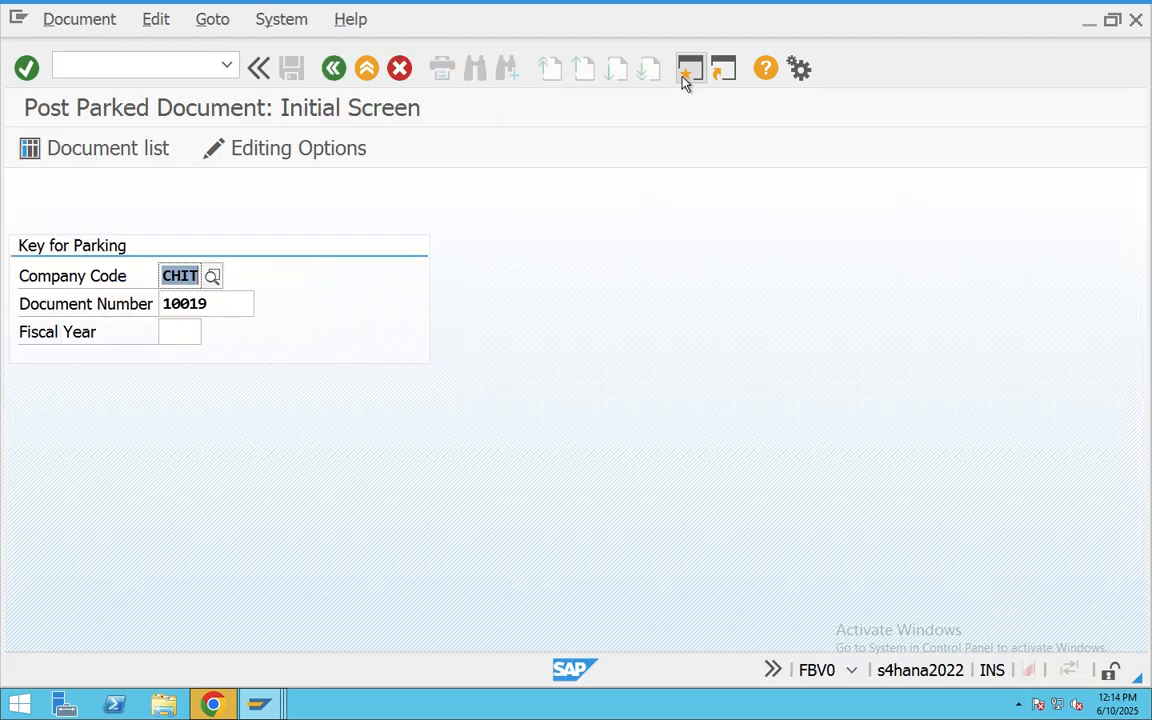
left_click(257, 700)
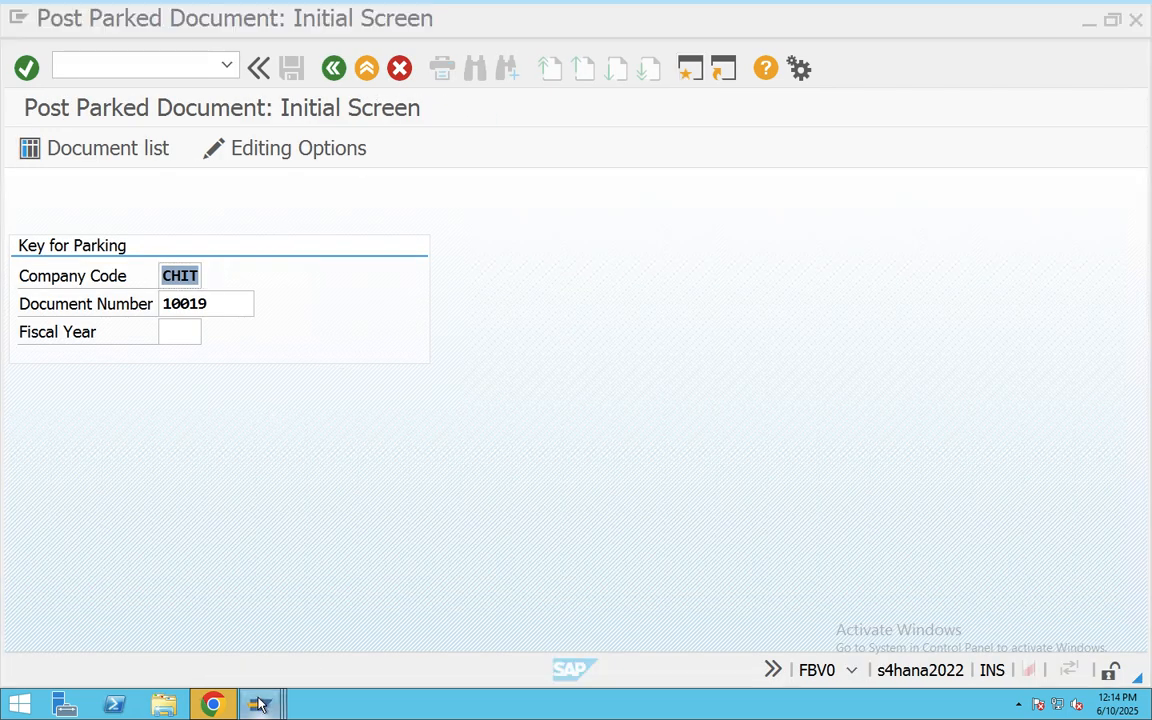
mouse_move(195, 638)
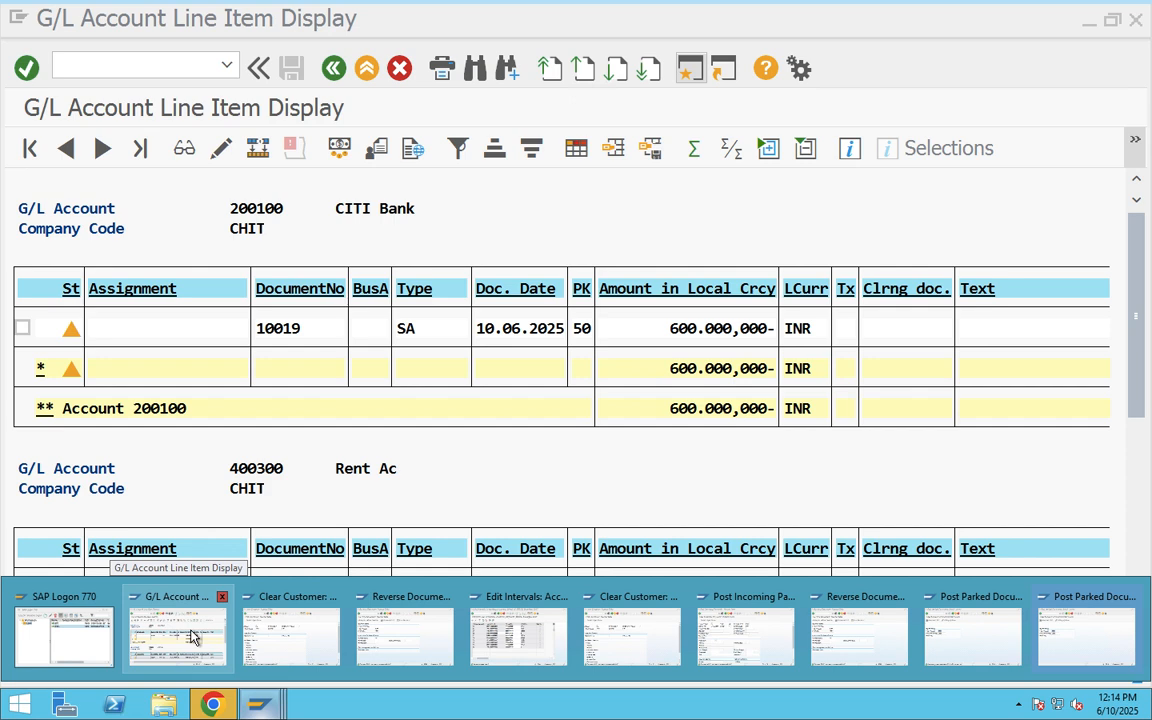
left_click(1086, 646)
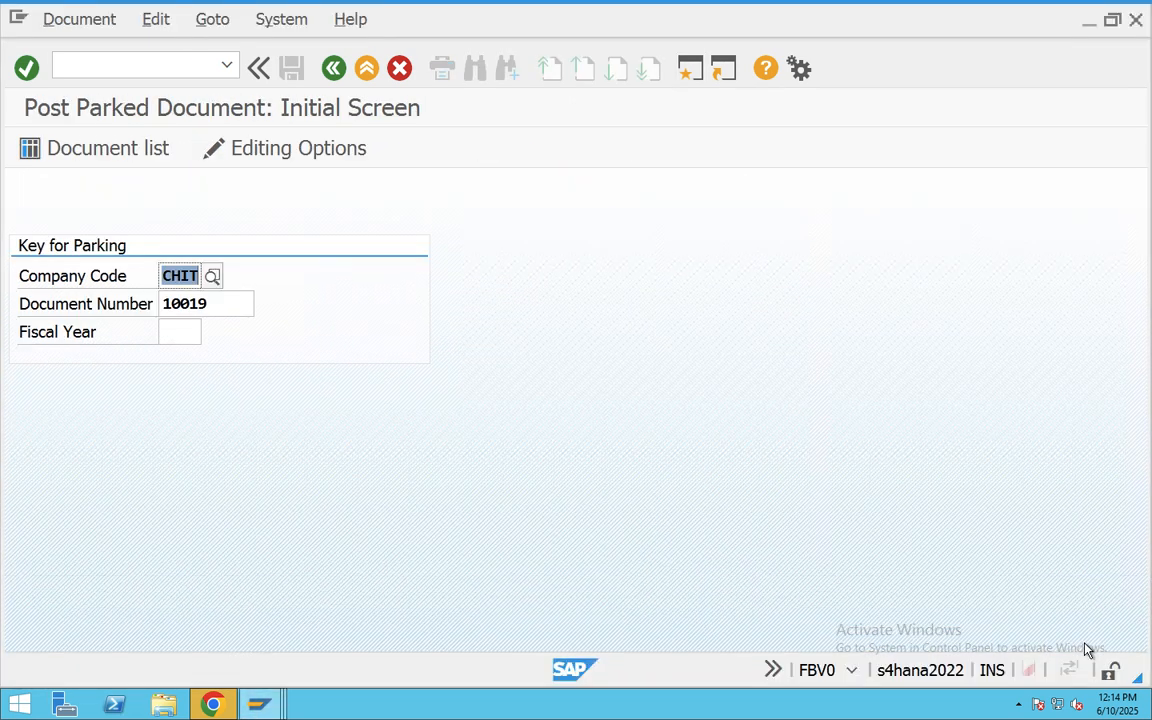
key("Return")
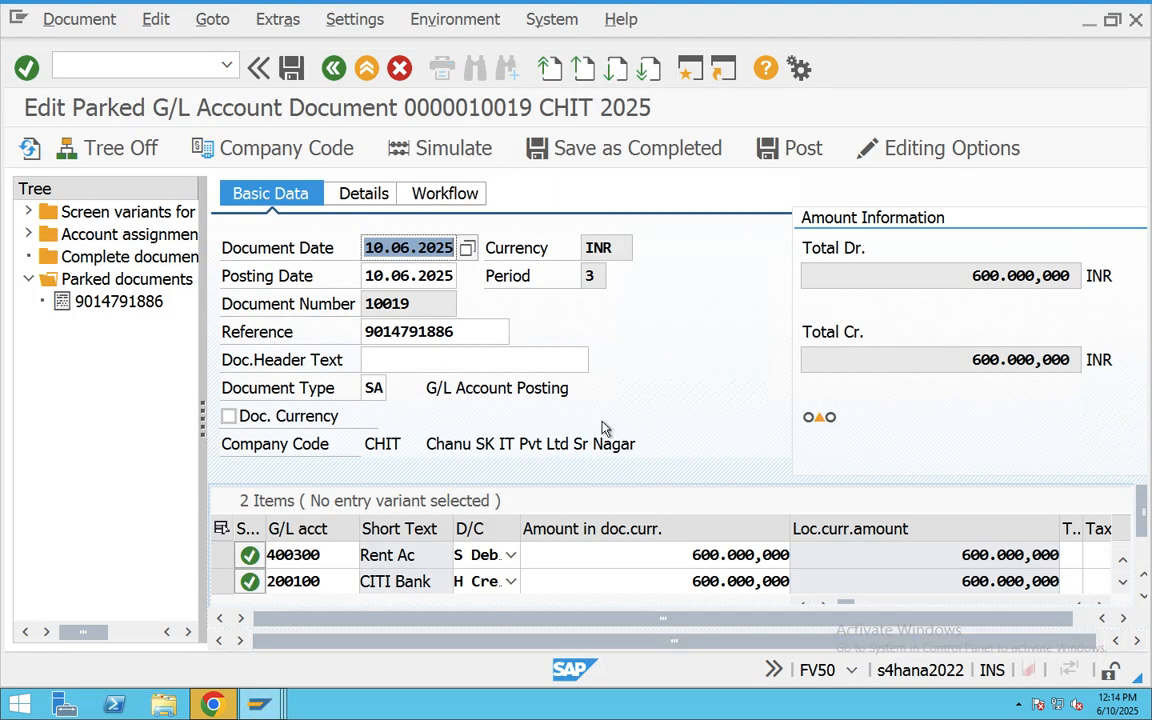
Review the Rent Ac and CITI Bank amounts, post the parked document despite the account warning, and close the posting message
left_click(705, 555)
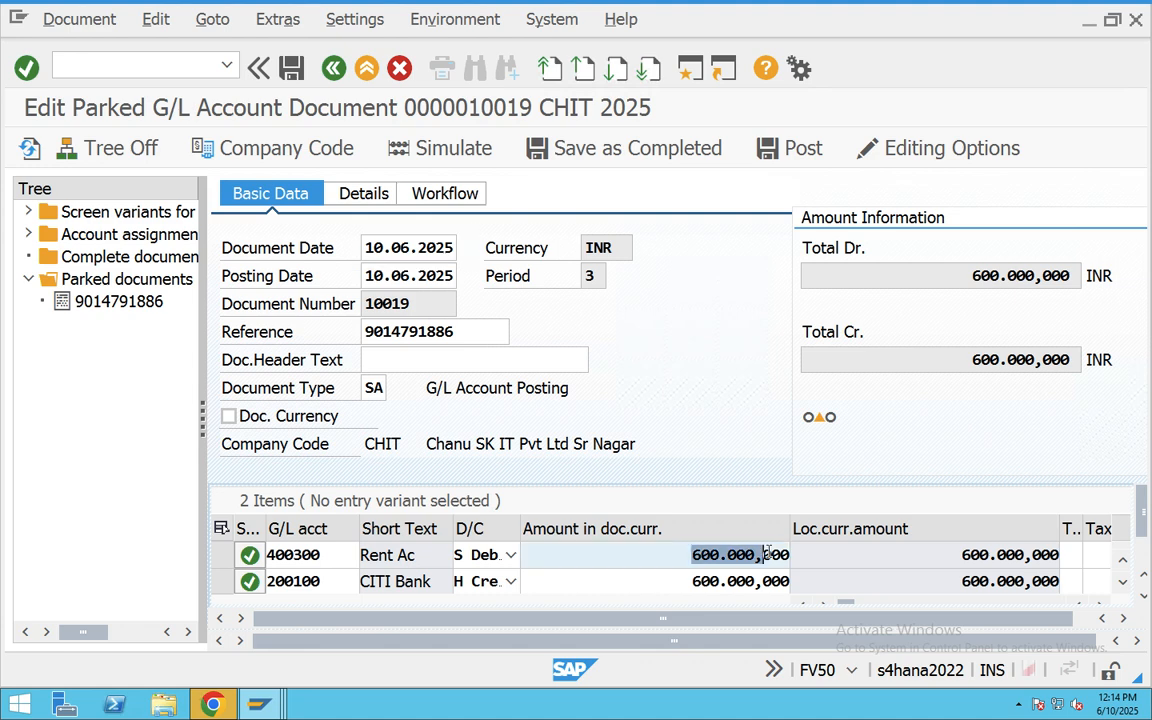
left_click(694, 581)
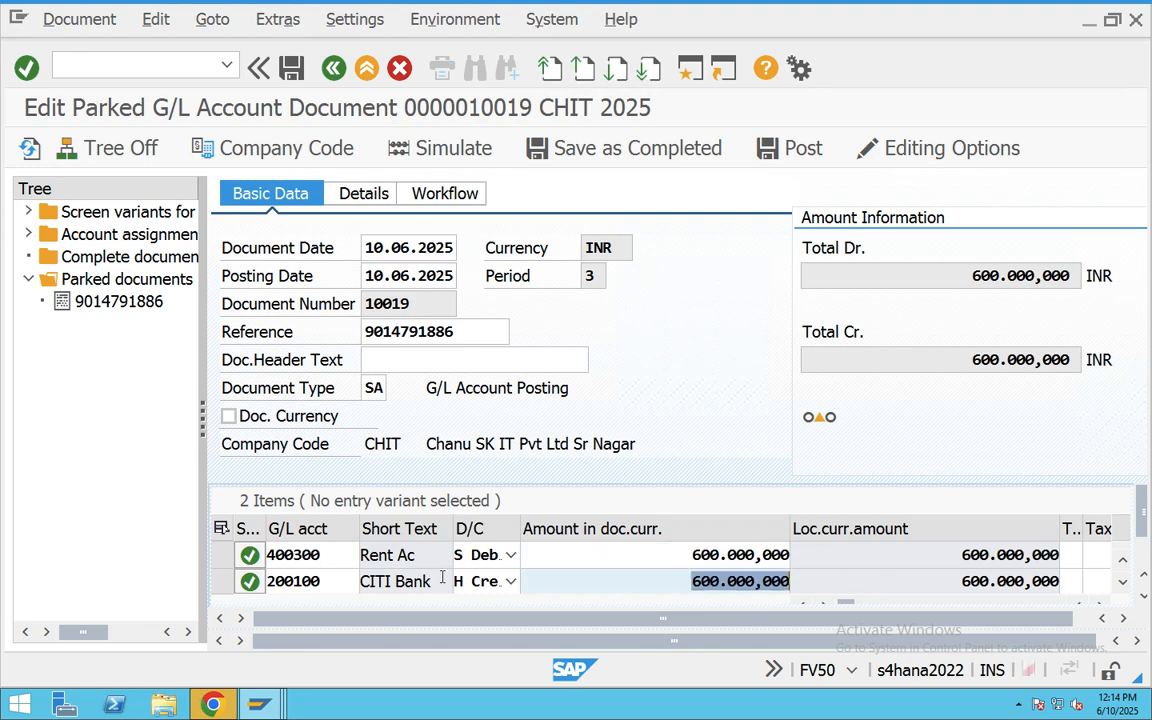
mouse_move(191, 7)
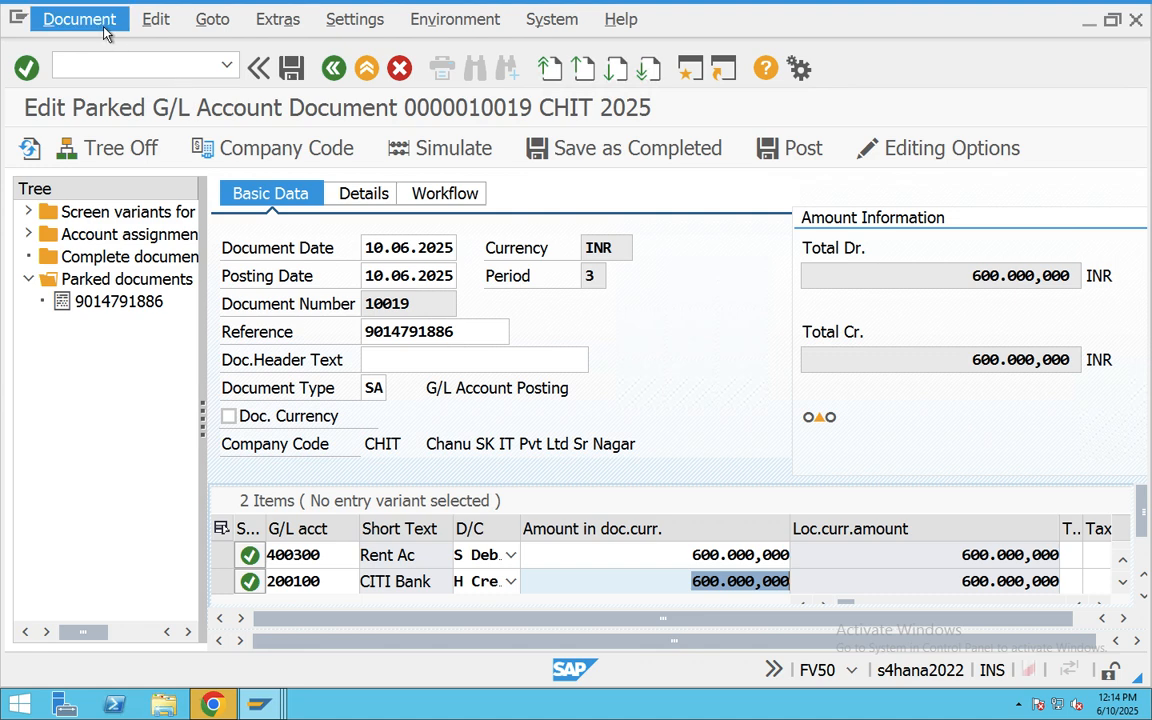
left_click(105, 33)
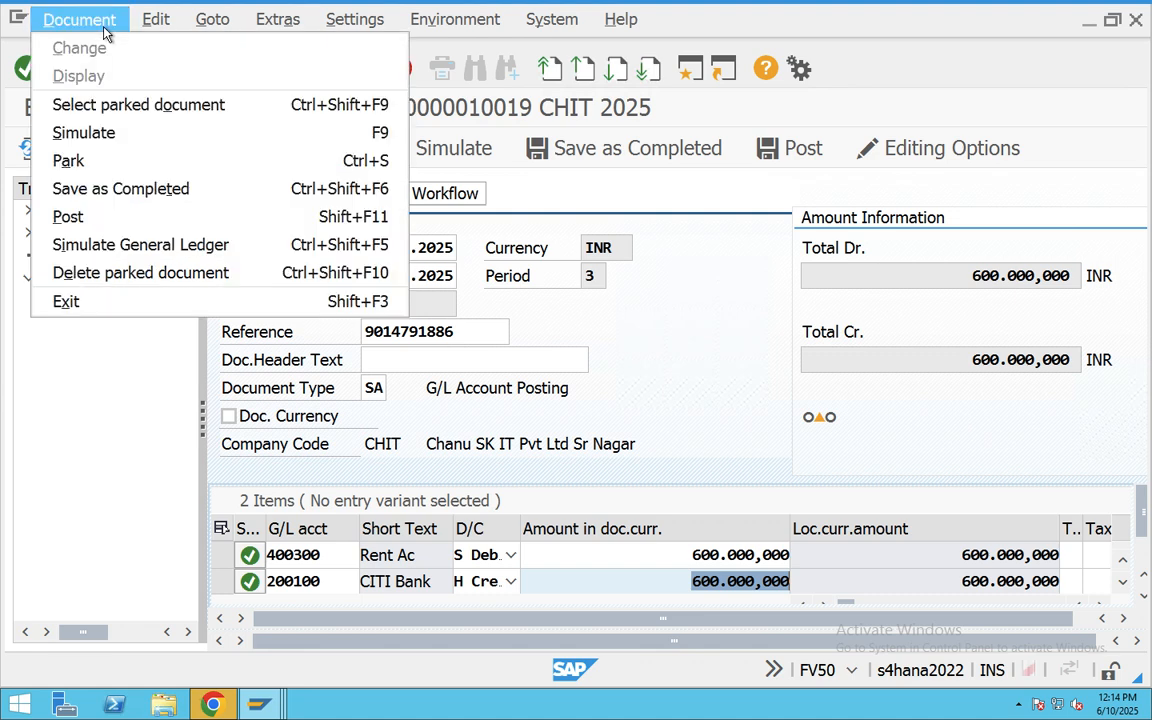
left_click(84, 218)
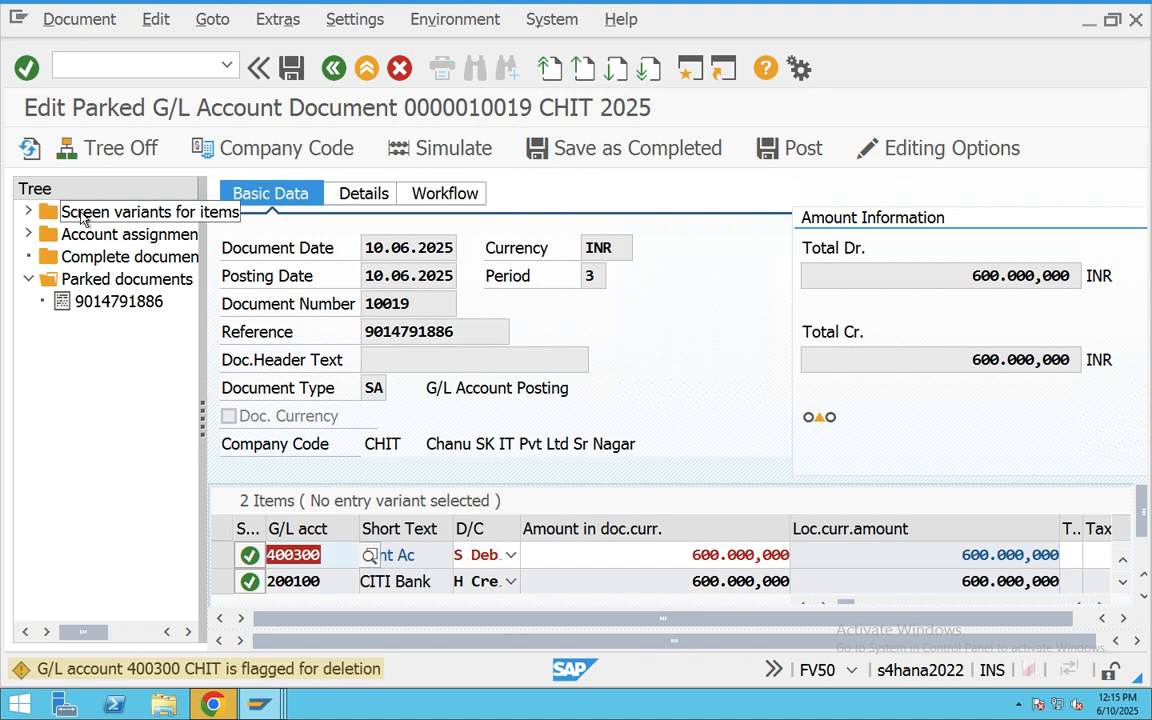
key("Return")
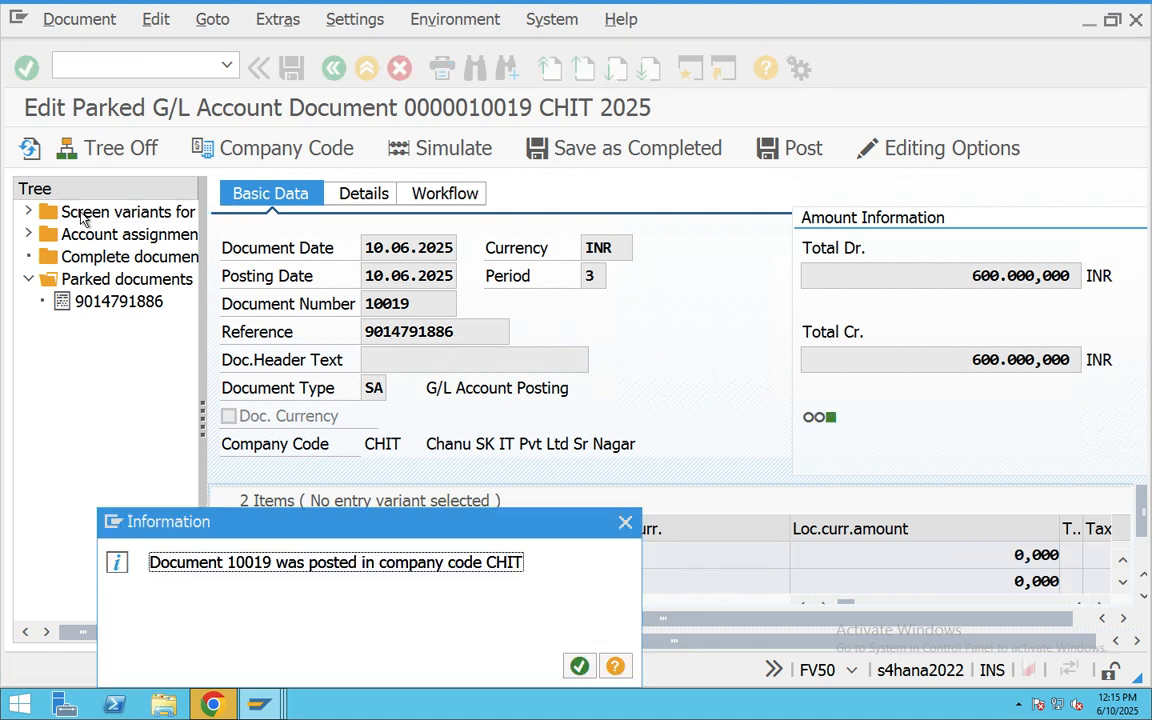
left_click_drag(229, 563, 523, 564)
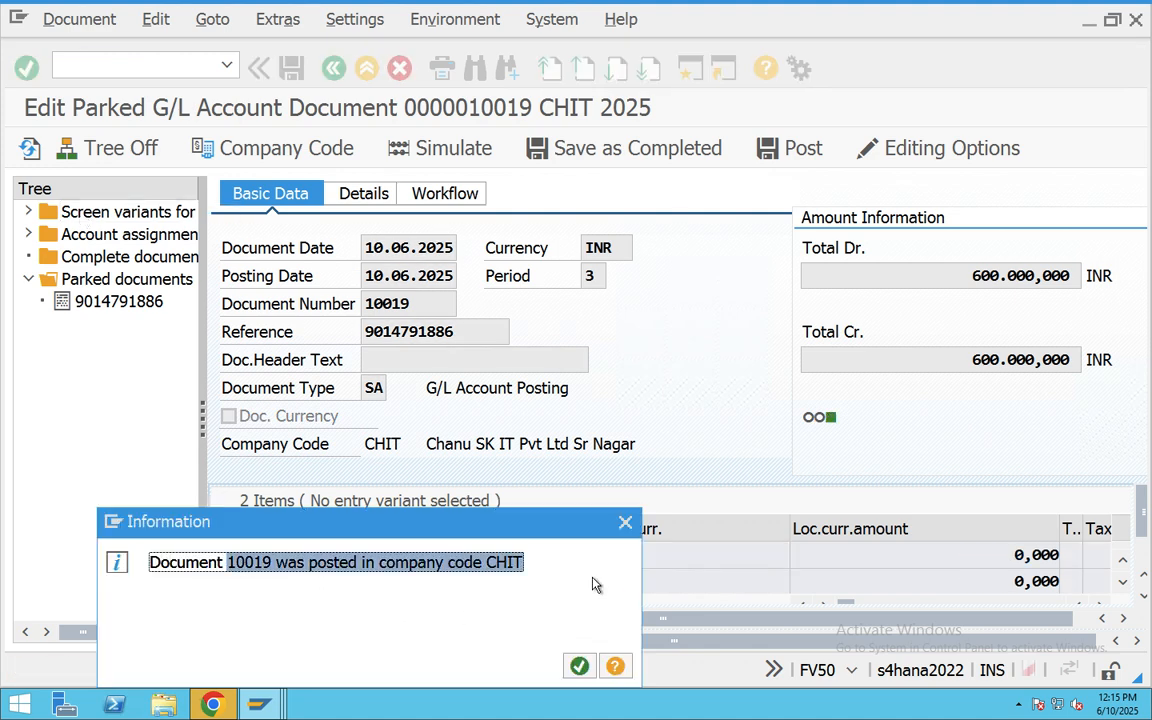
left_click(580, 666)
Switch to the FBL3N session, refresh the parked items list, and rerun the report for parked items in company code CHIT
mouse_move(276, 692)
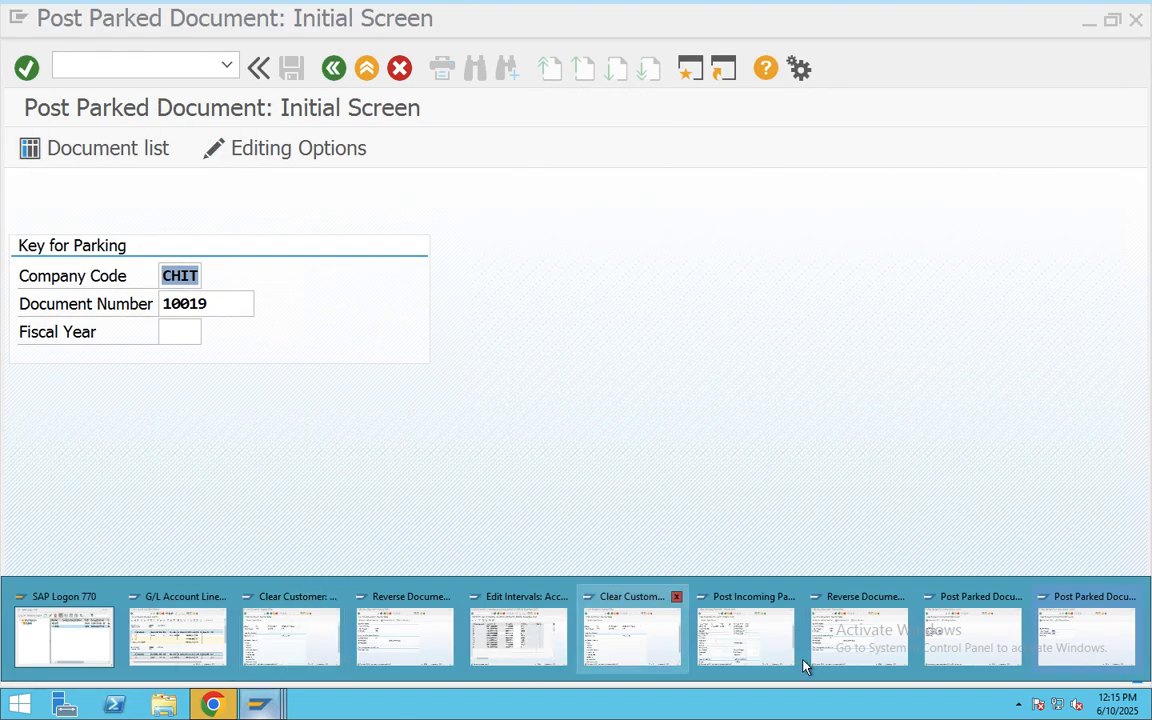
left_click(210, 652)
left_click(55, 19)
left_click(60, 76)
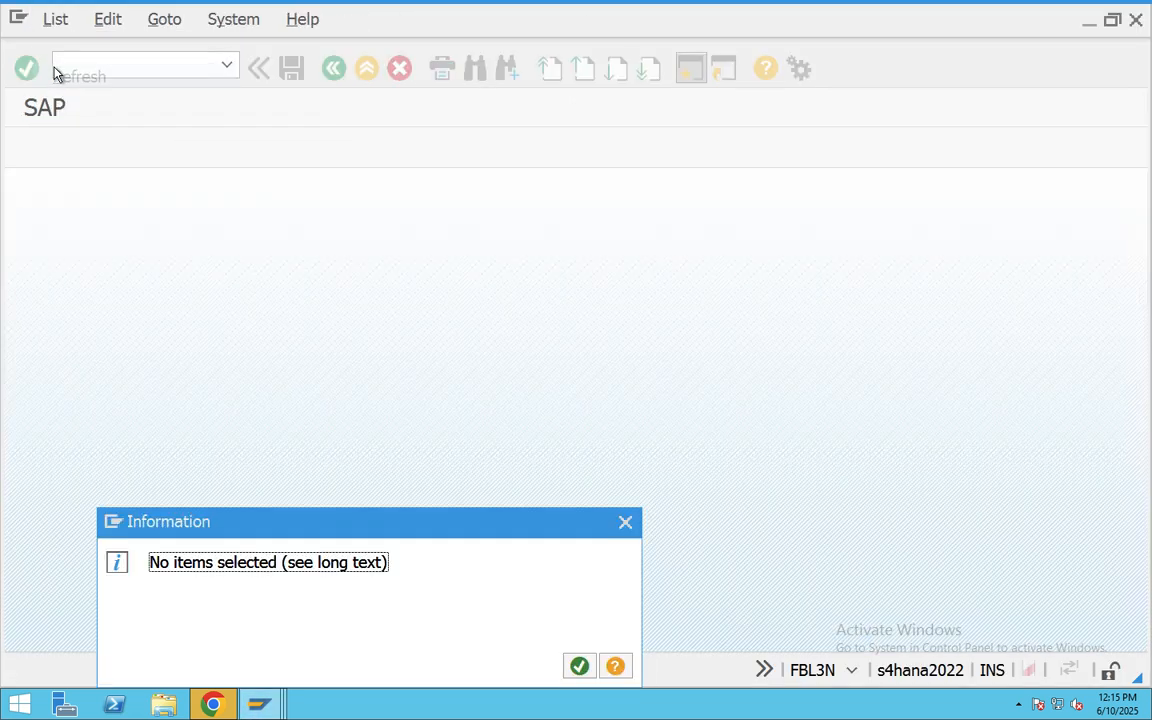
key("Return")
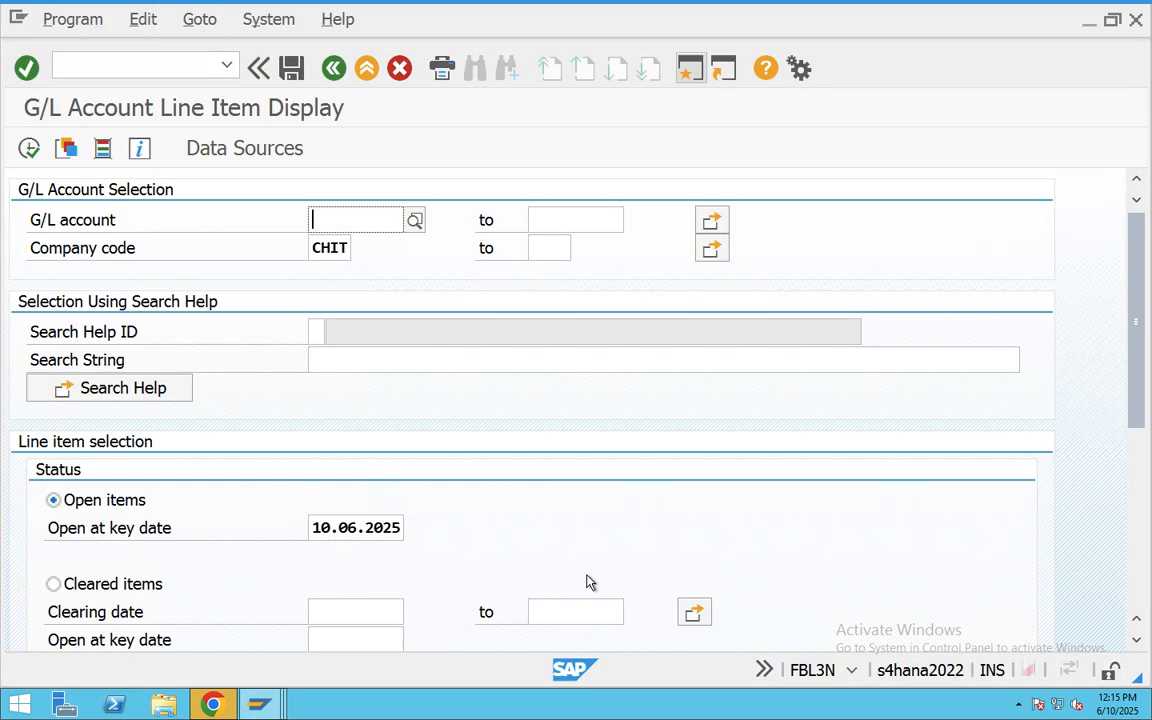
scroll(252, 472, "down", 10)
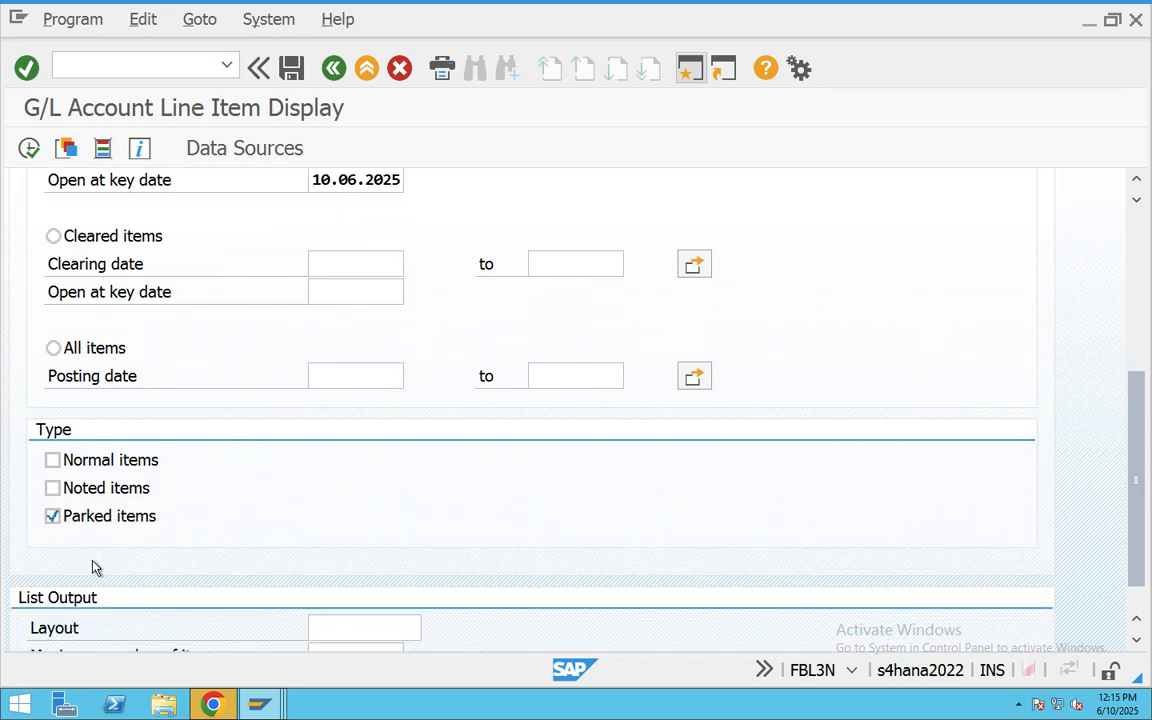
left_click(28, 148)
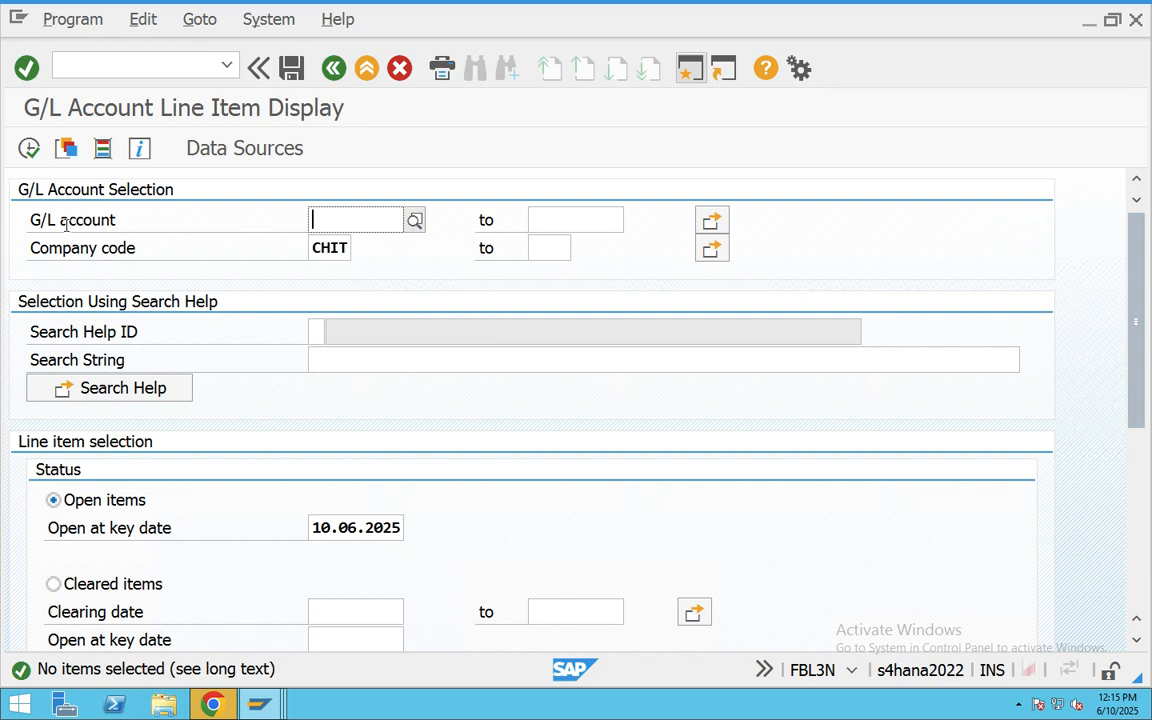
Rerun FBL3N with normal items instead of parked items and check the CITI Bank account for the posted 10.06.2025 rent document
scroll(117, 512, "down", 5)
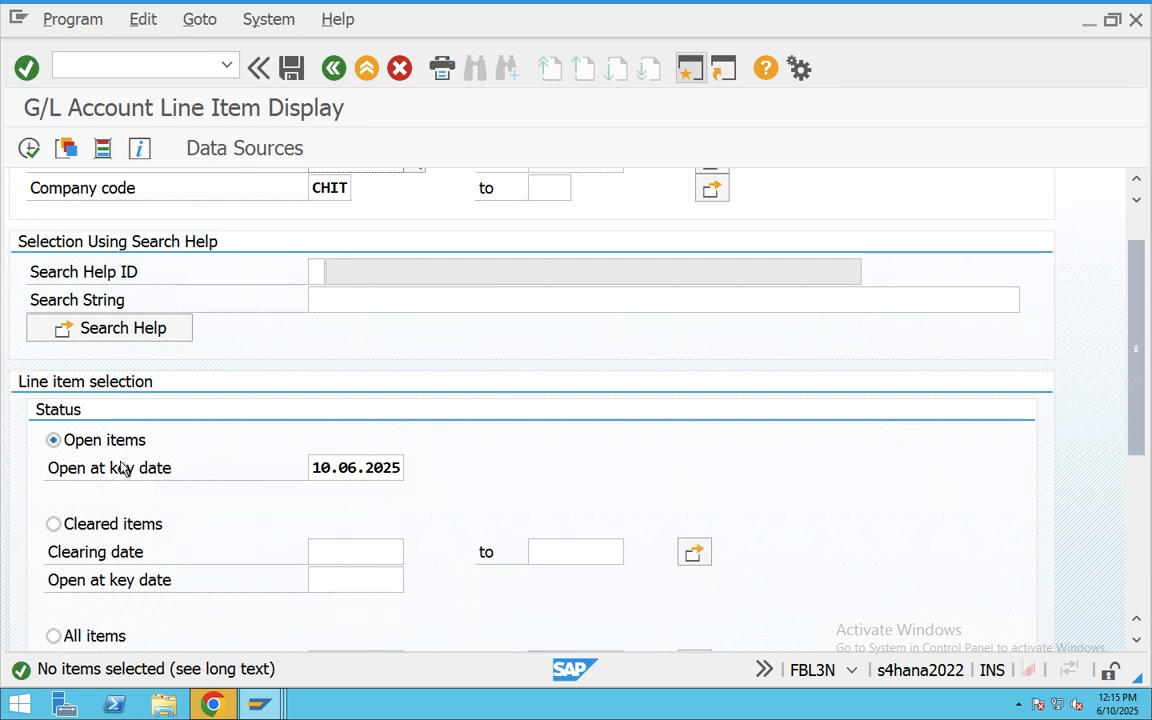
left_click(97, 531)
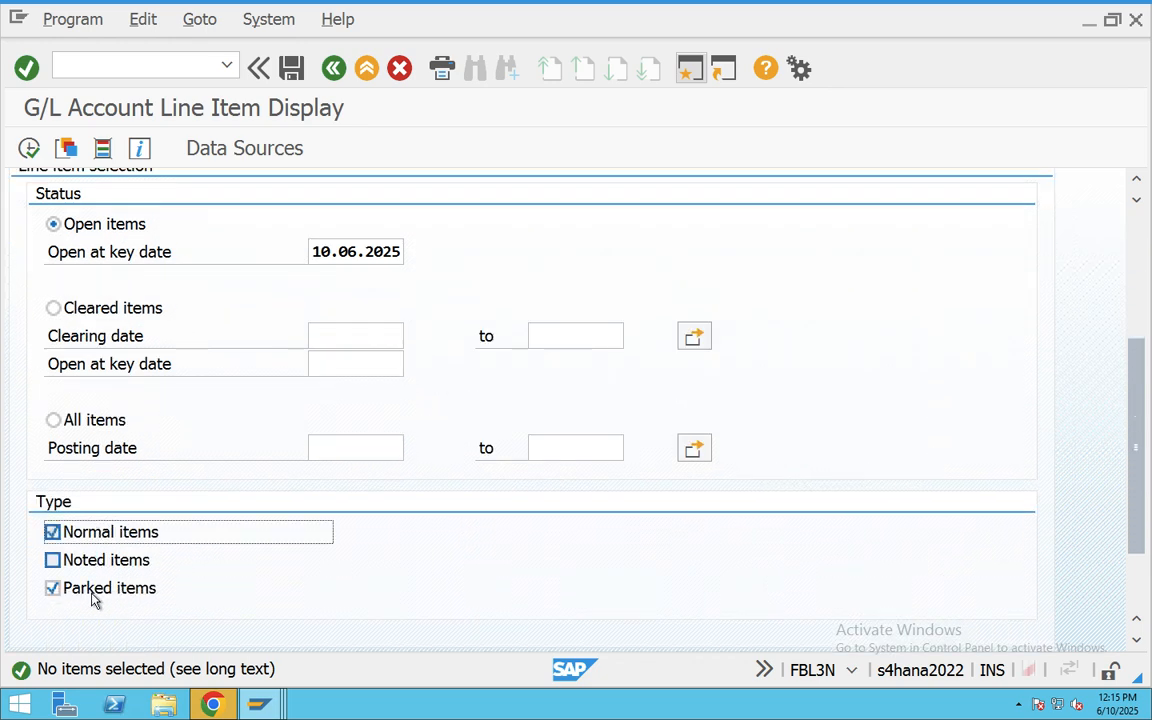
left_click(95, 589)
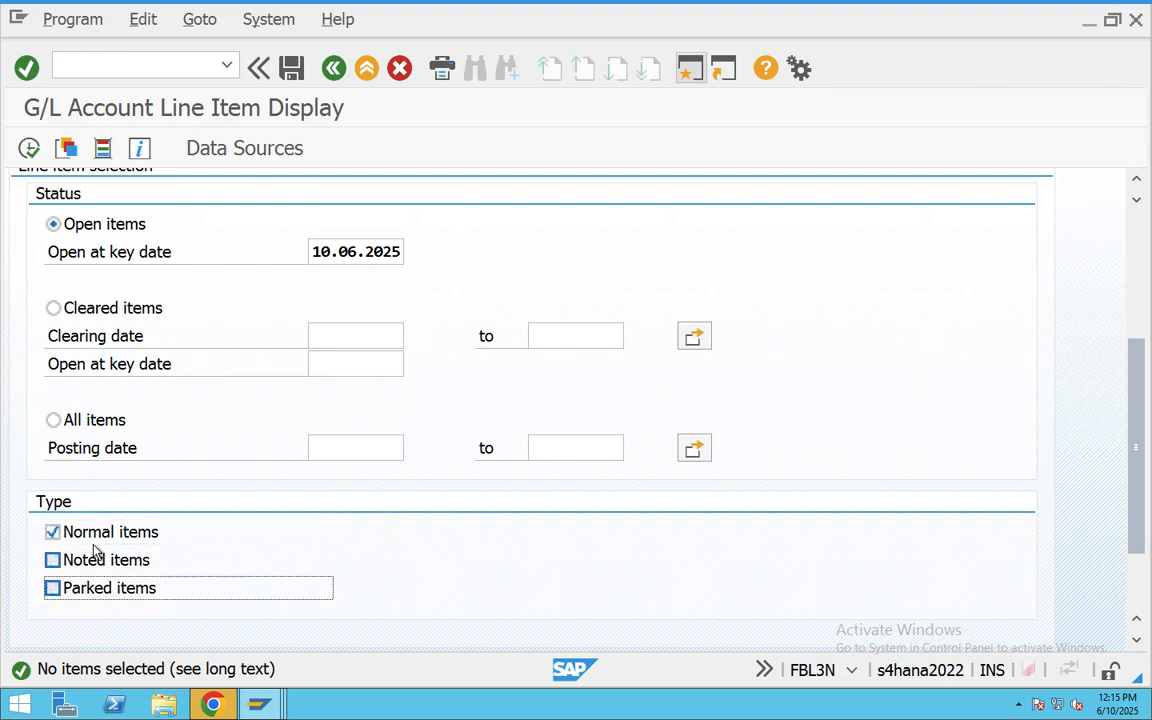
left_click(29, 148)
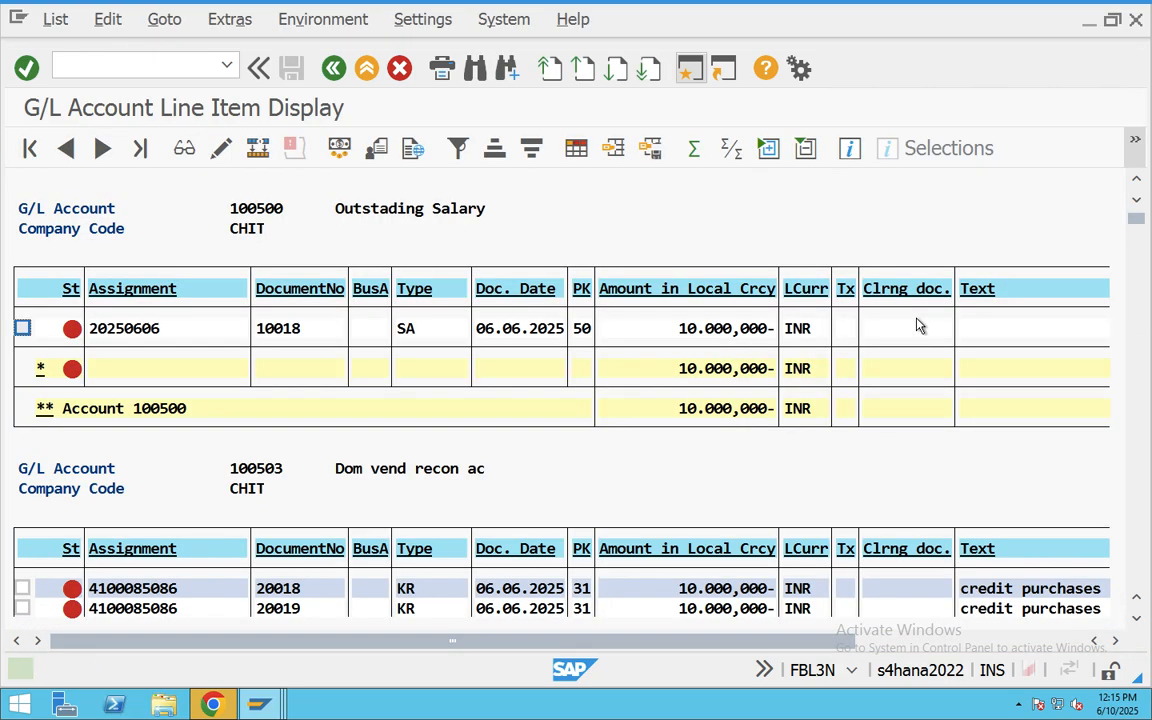
scroll(823, 386, "down", 3)
scroll(823, 386, "down", 6)
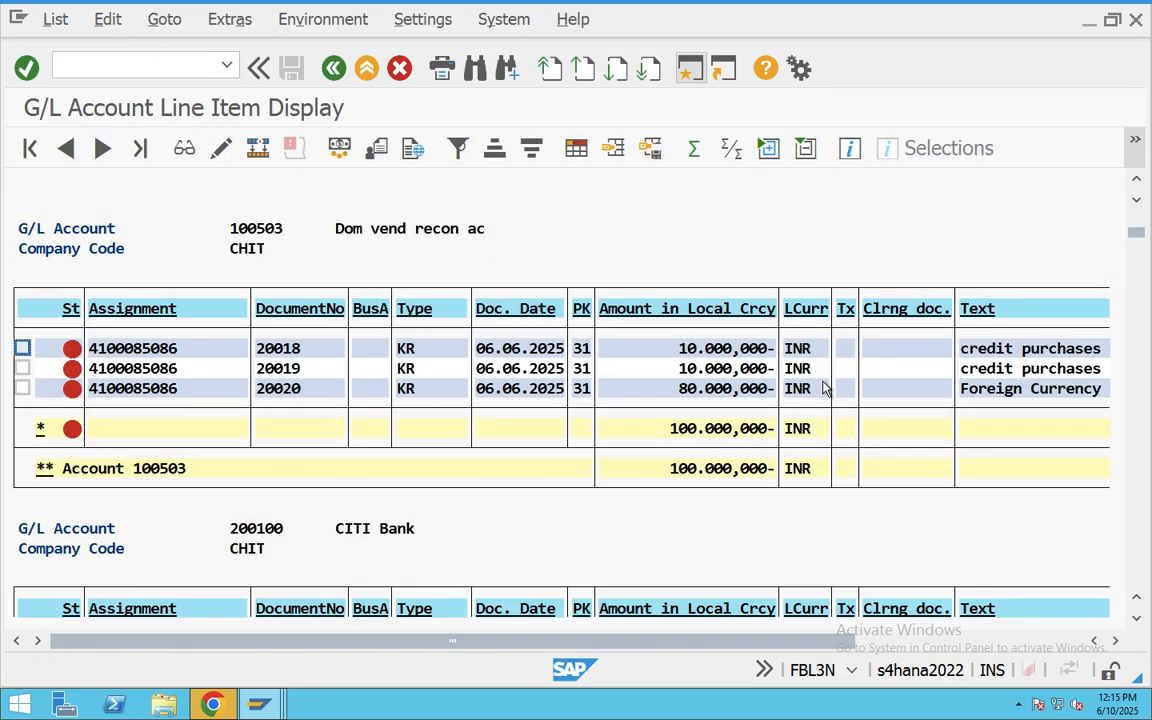
scroll(823, 386, "down", 5)
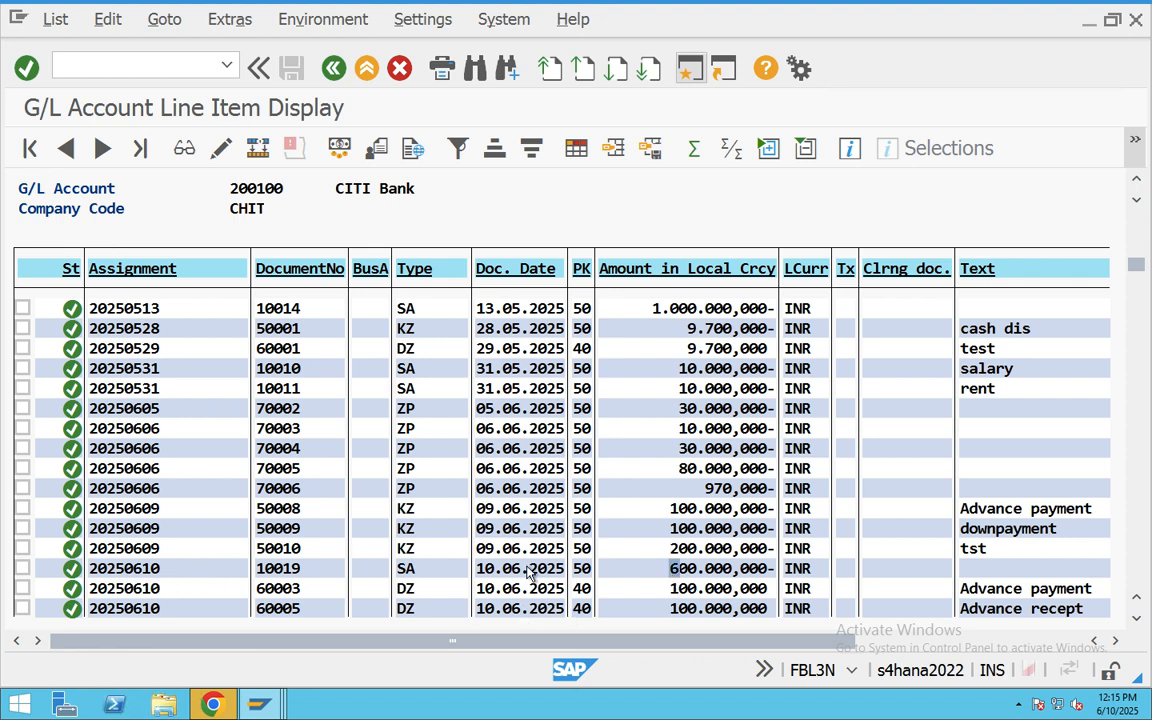
left_click(416, 570)
Leave the line item report for SAP Easy Access and open the inbox of the Business Workplace
left_click(370, 78)
left_click(370, 78)
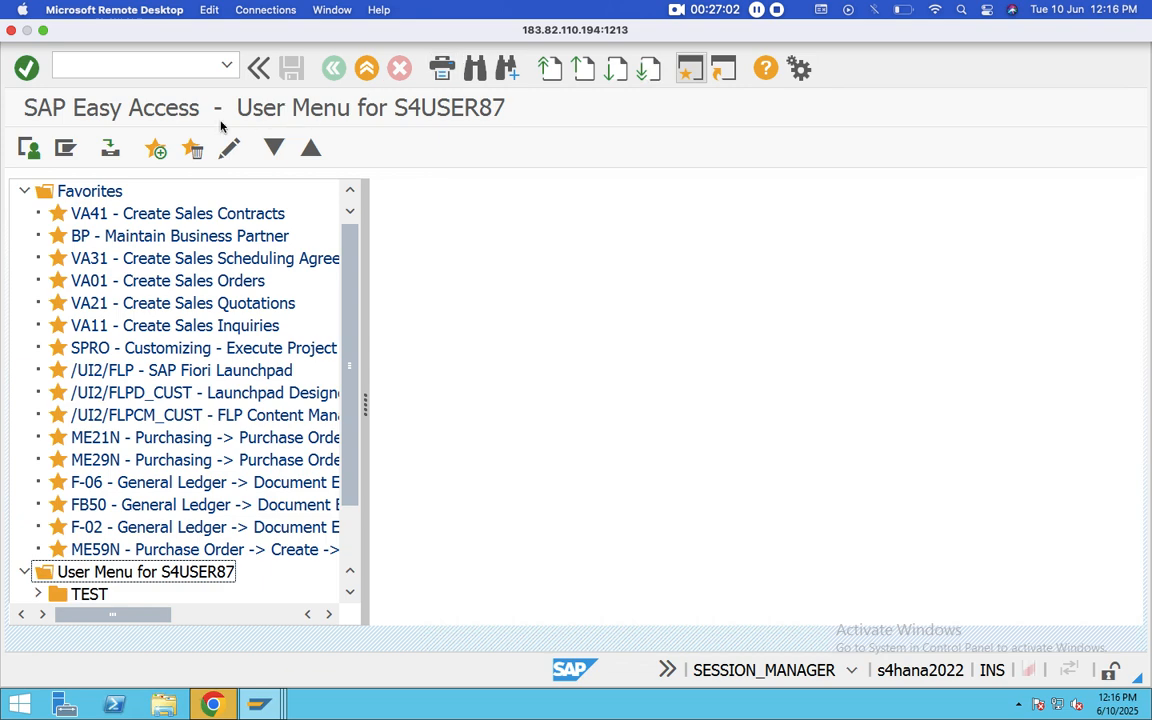
left_click(112, 149)
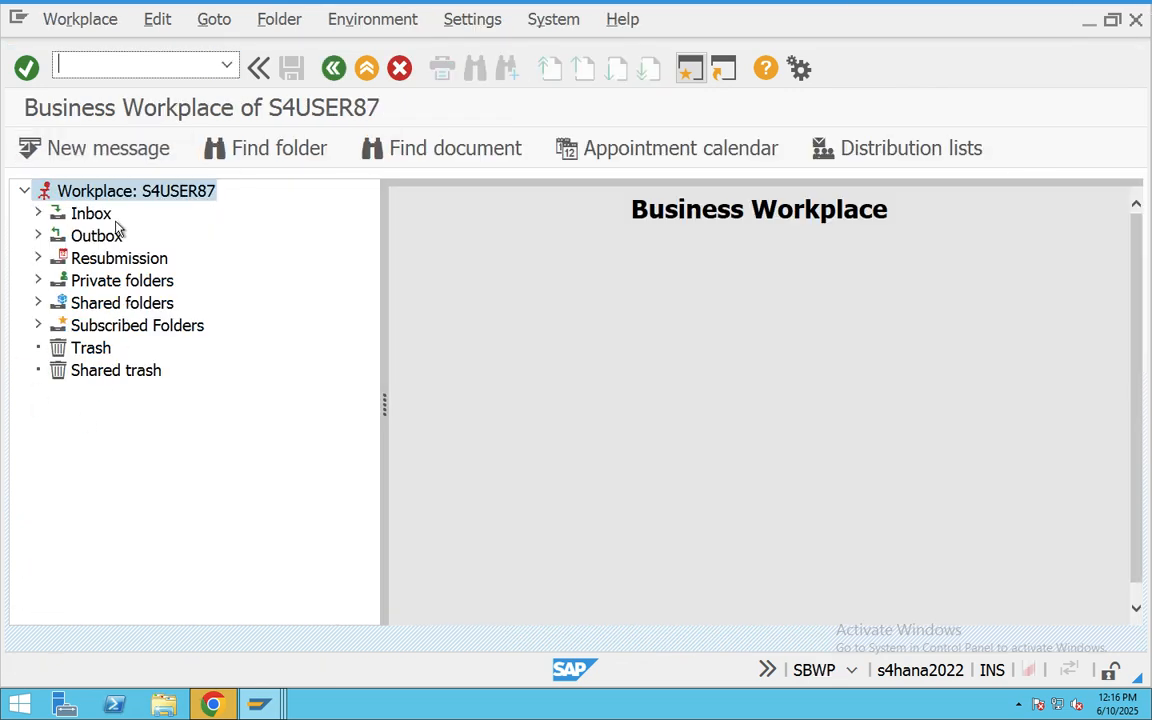
left_click(91, 213)
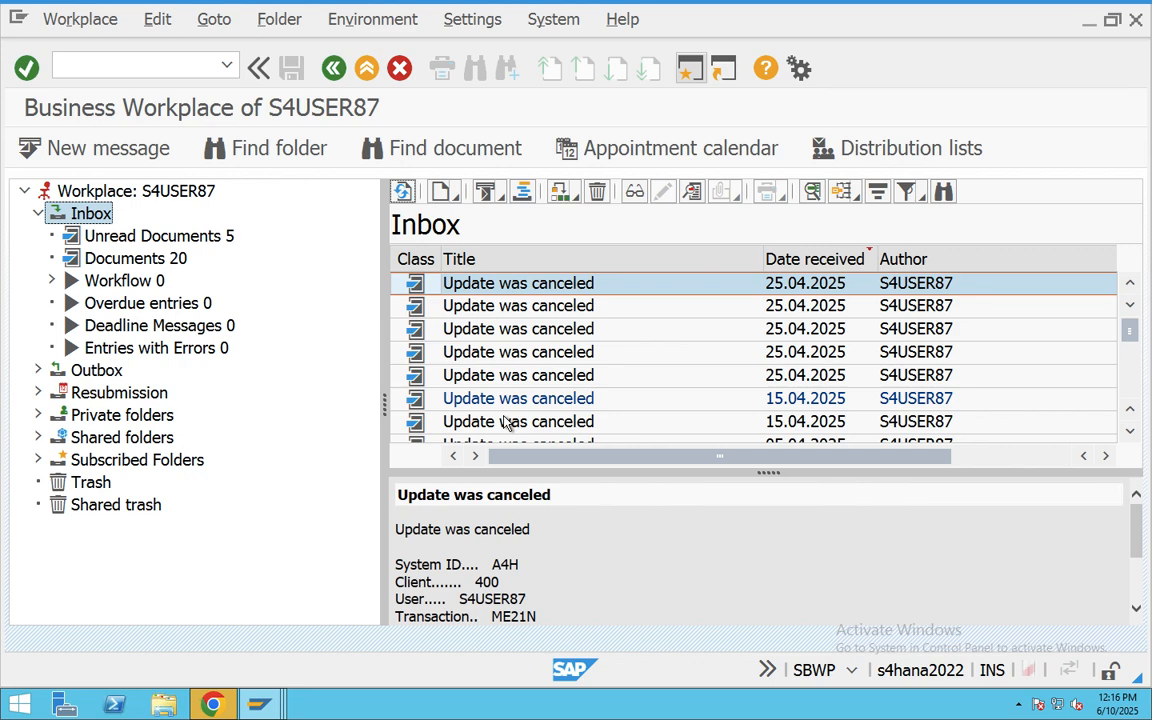
Exit the Business Workplace and switch to the notes document to review the Park Document in SAP section
left_click(356, 73)
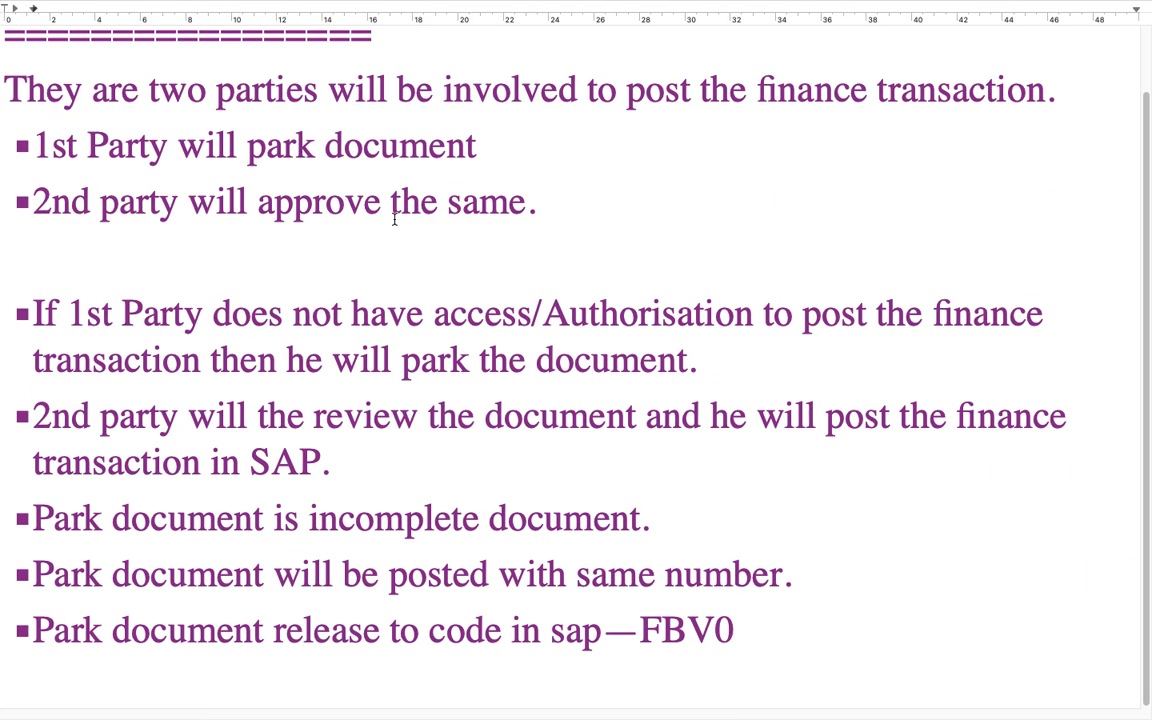
scroll(790, 368, "up", 2)
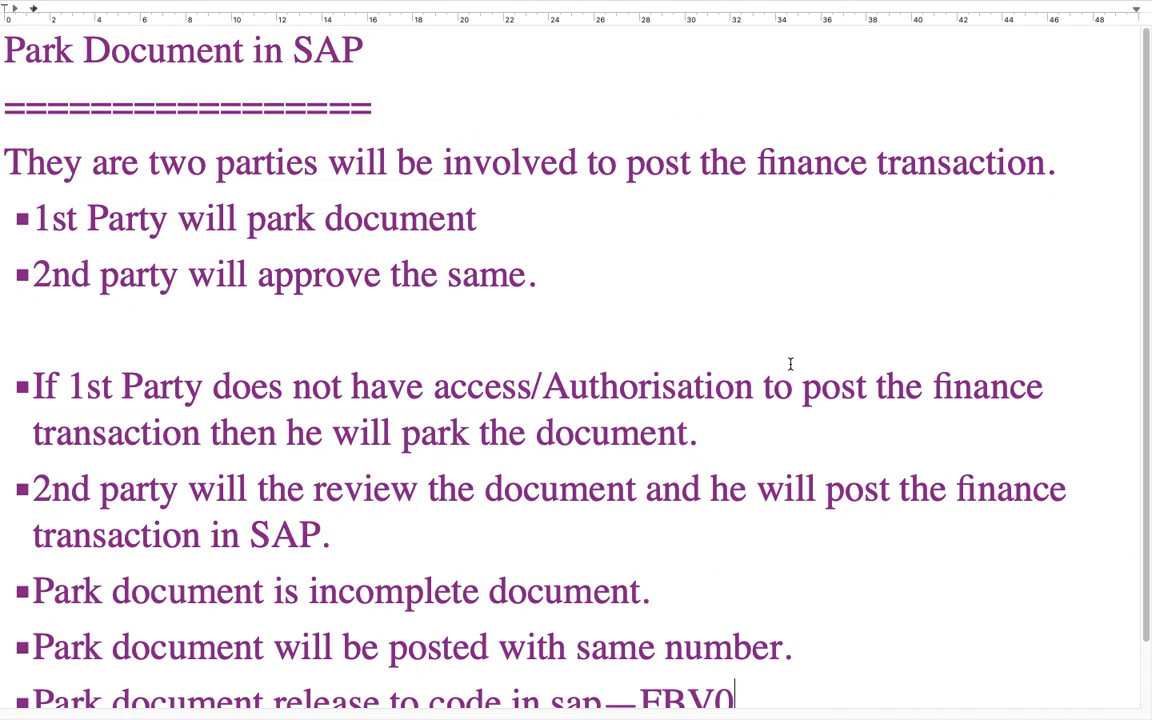
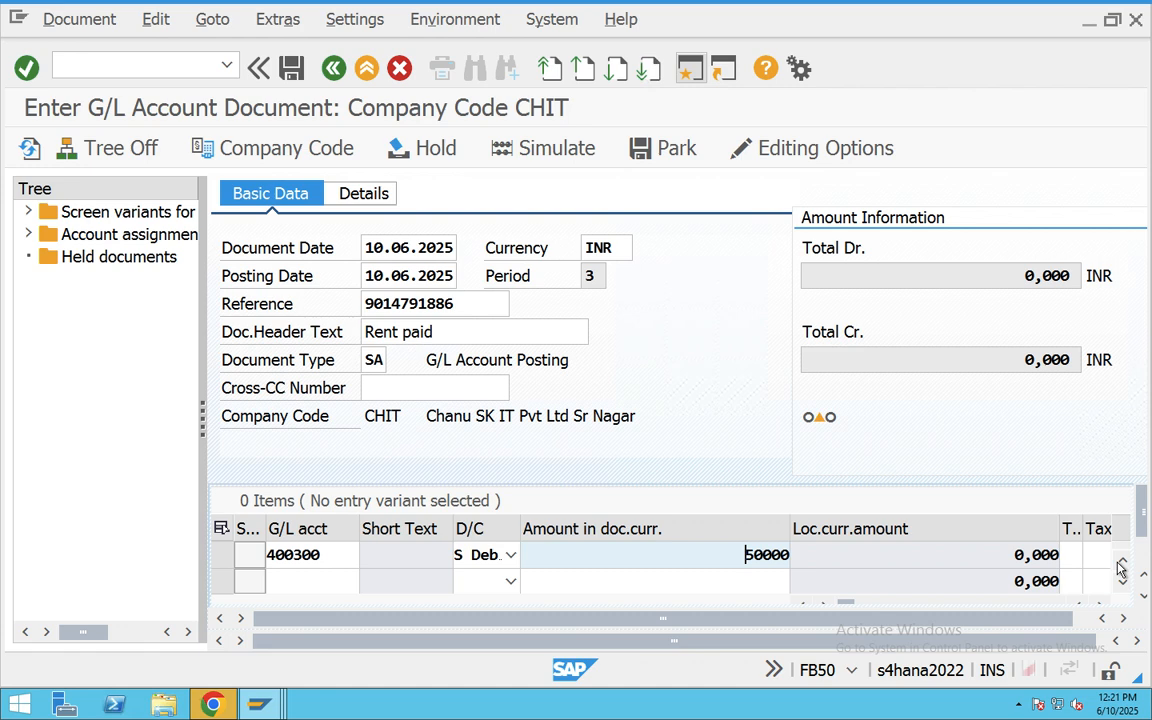
Complete the 50000 debit line for the Rent Ac account 400300 with the text "rent" and business area 0003
key("Return")
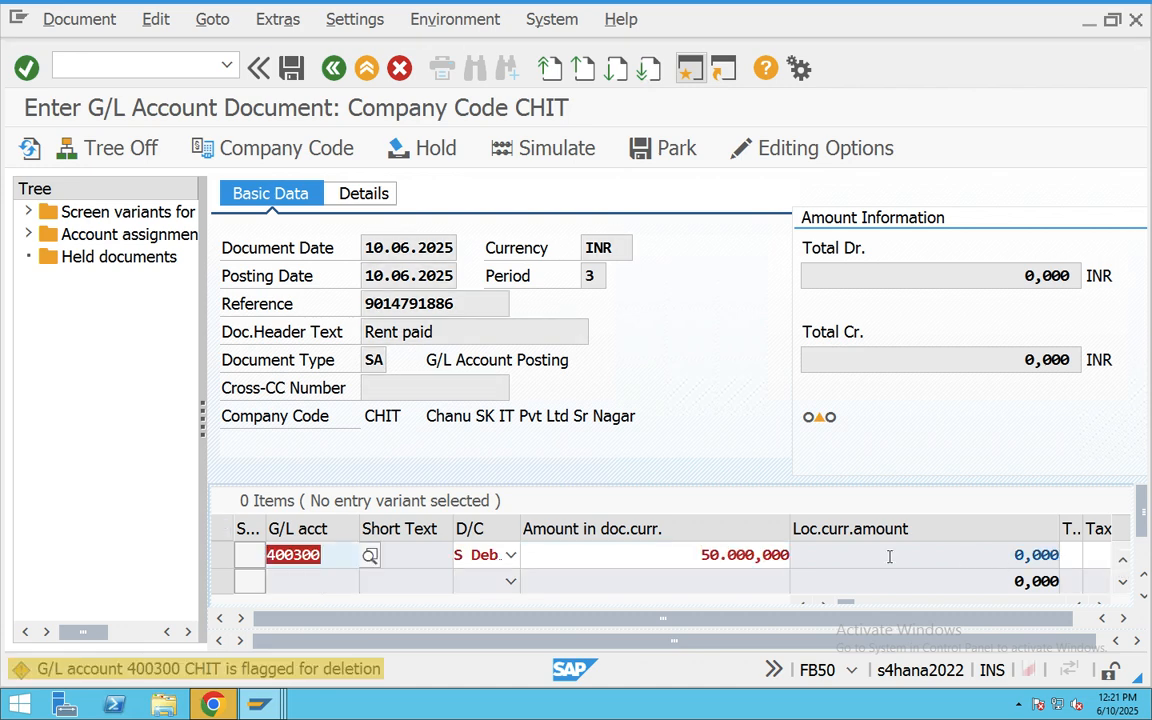
key("Return")
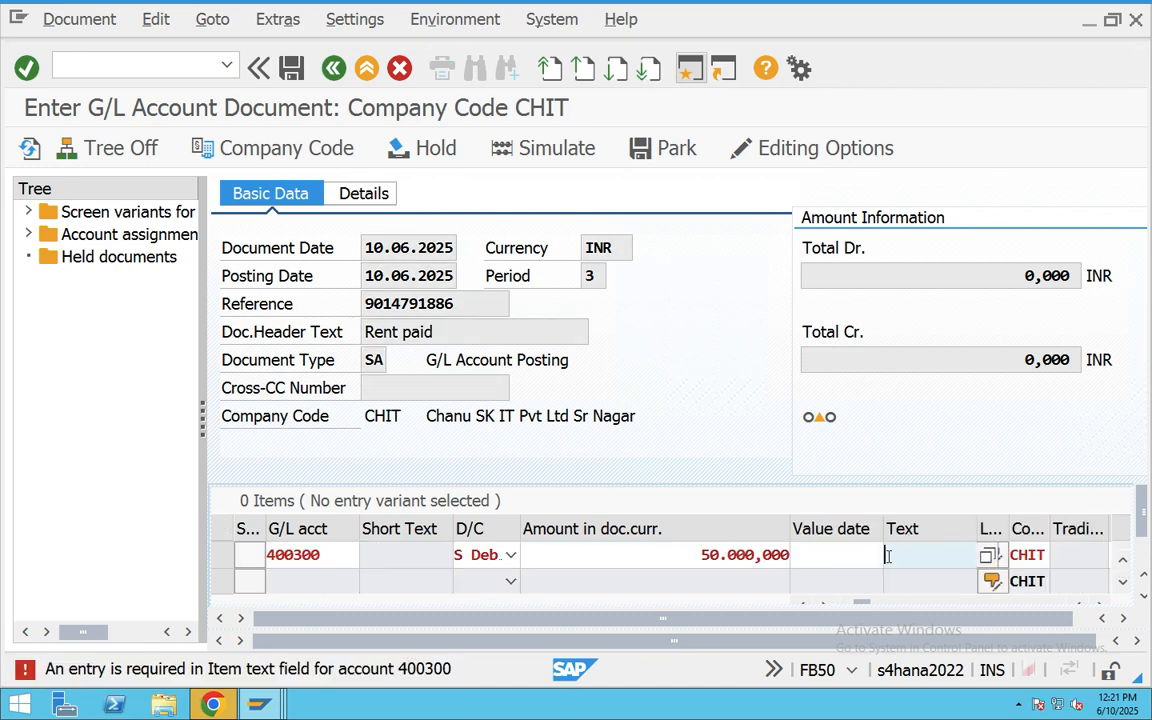
type("rent")
key("Return")
key("Return")
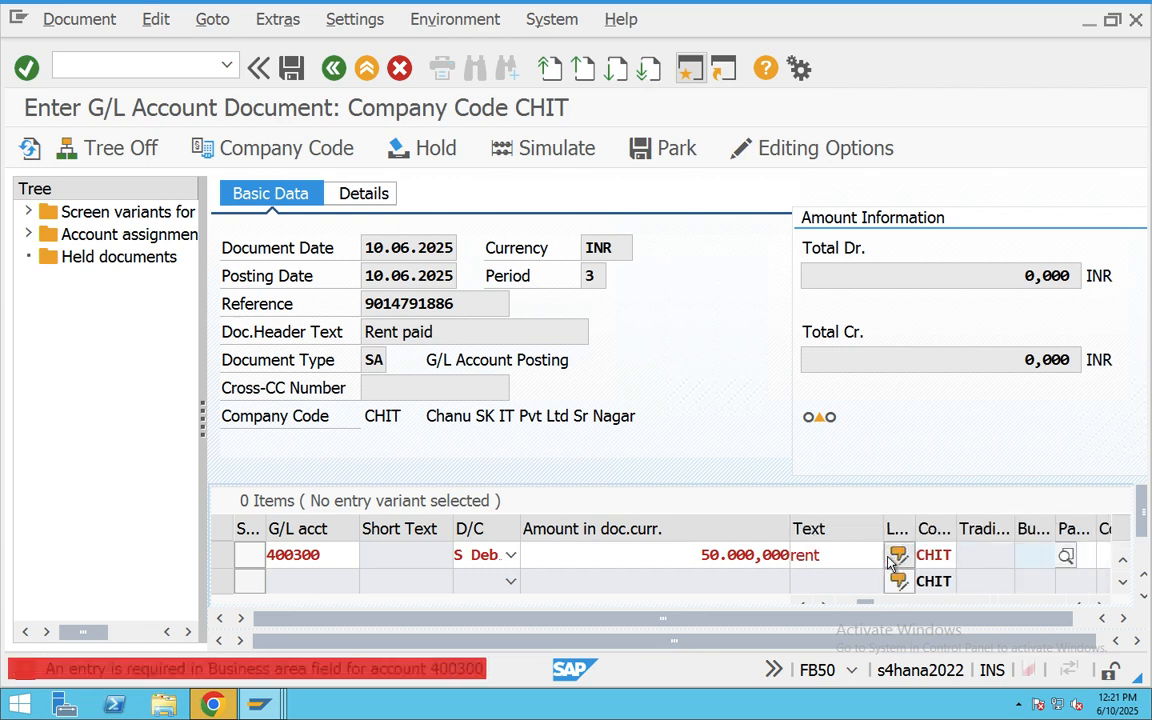
left_click(1066, 556)
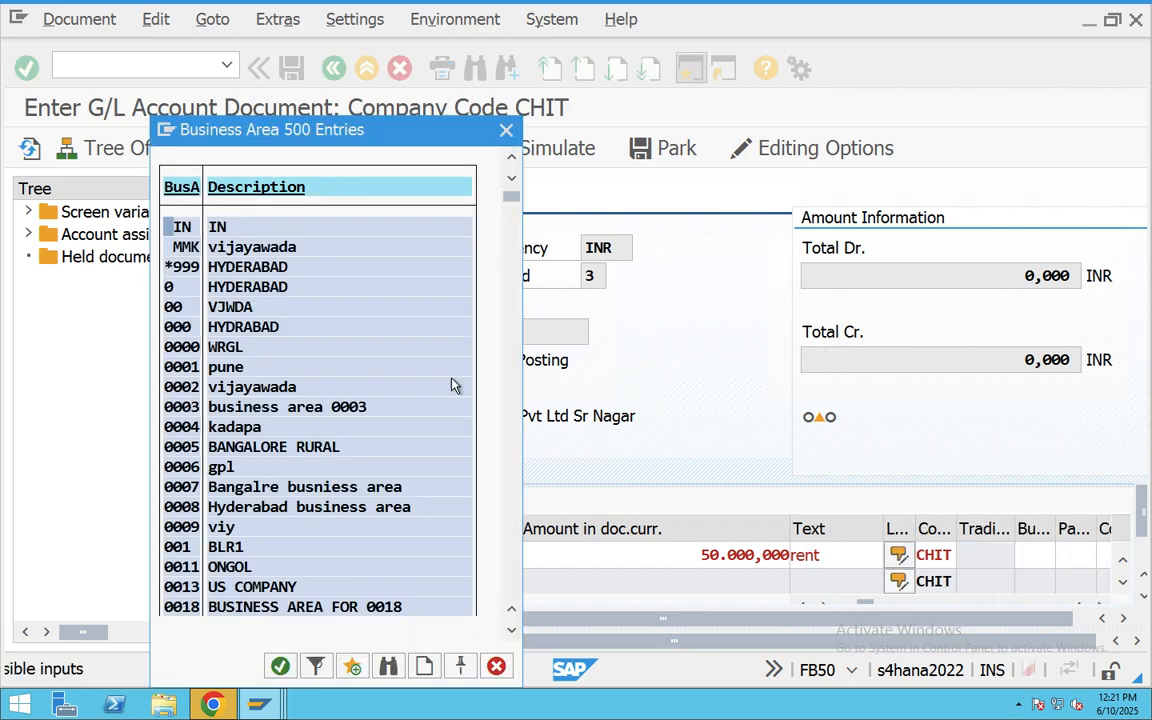
double_click(170, 408)
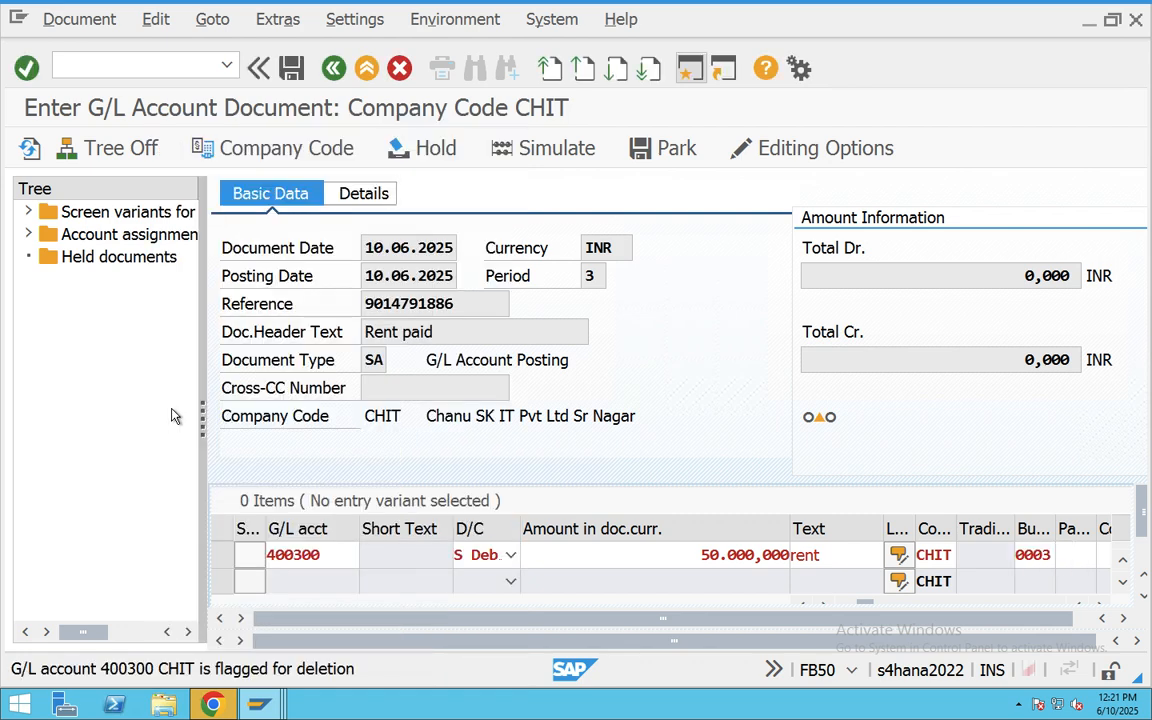
key("Return")
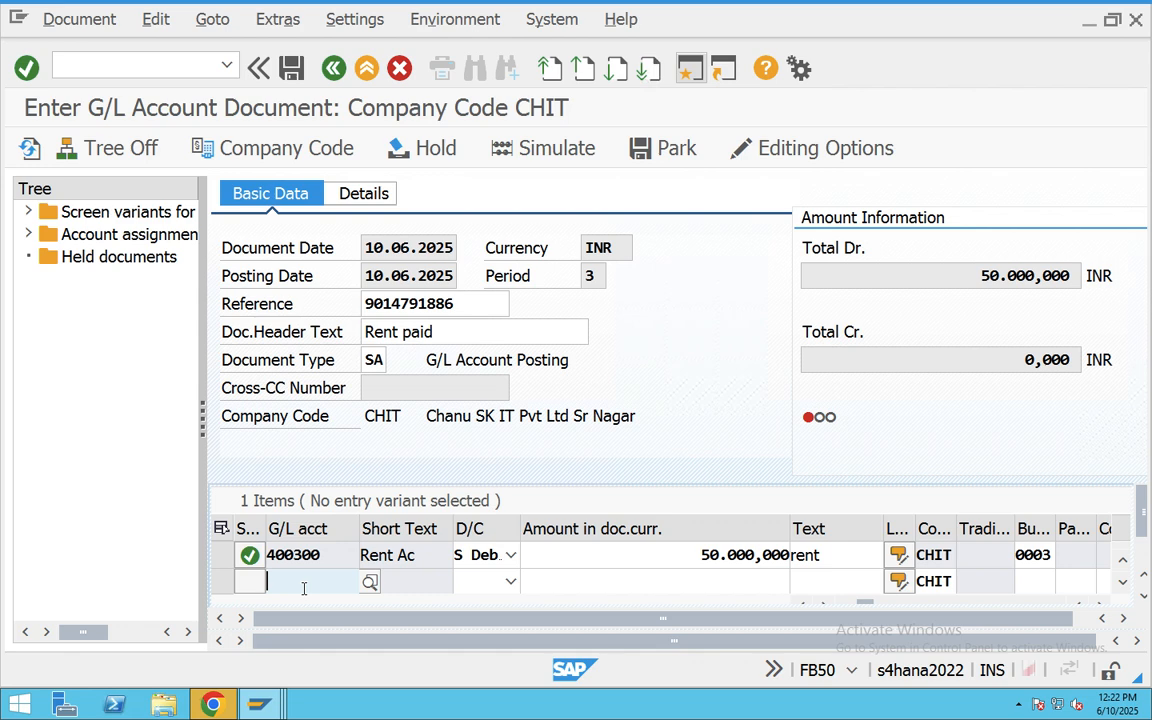
Hold the incomplete rent document under the temporary document number 0000
left_click(435, 150)
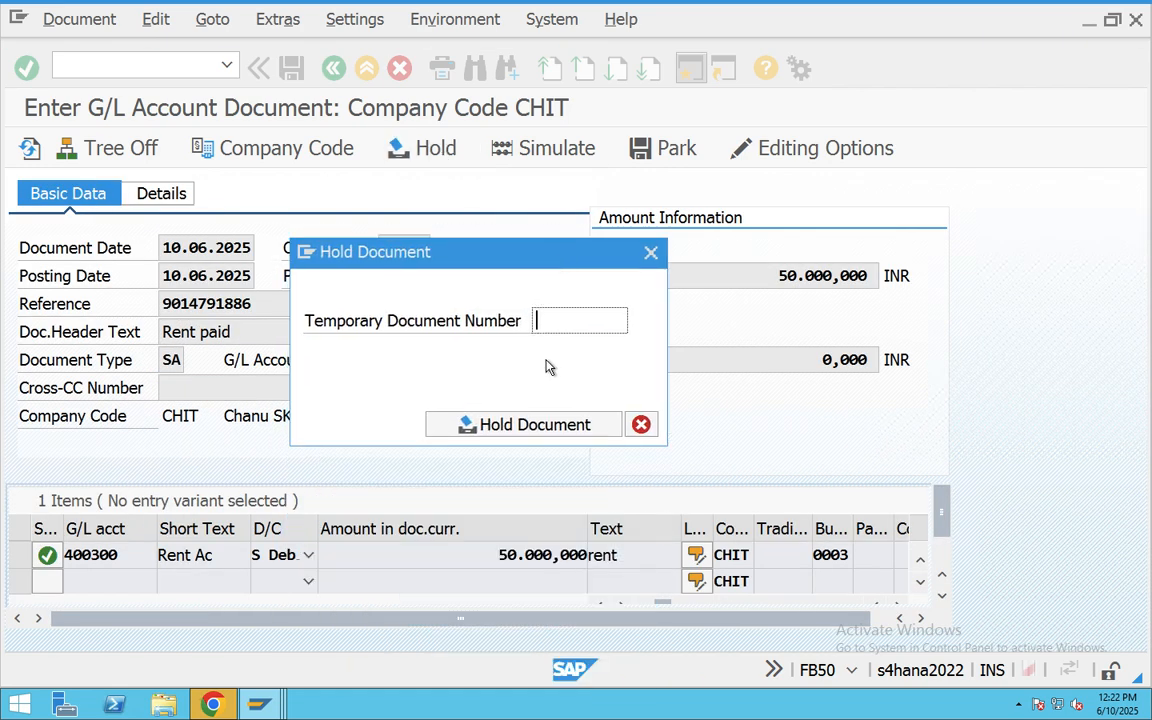
type("0000")
left_click_drag(571, 321, 530, 330)
left_click(532, 424)
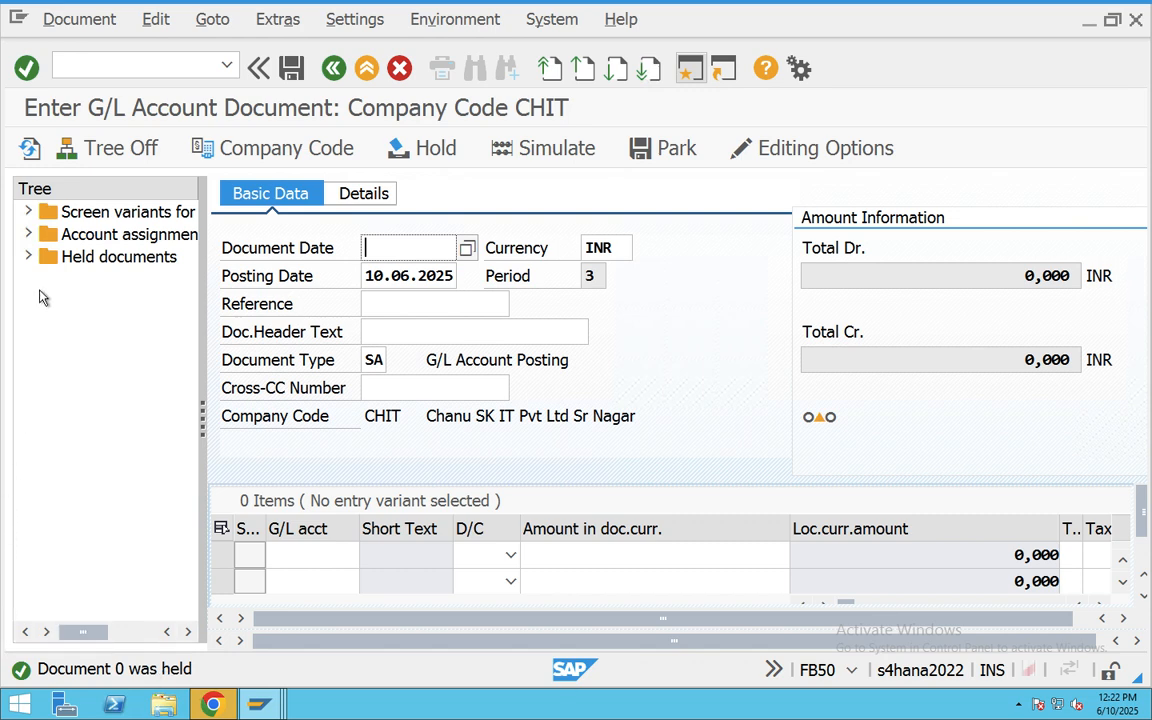
left_click(30, 260)
double_click(90, 280)
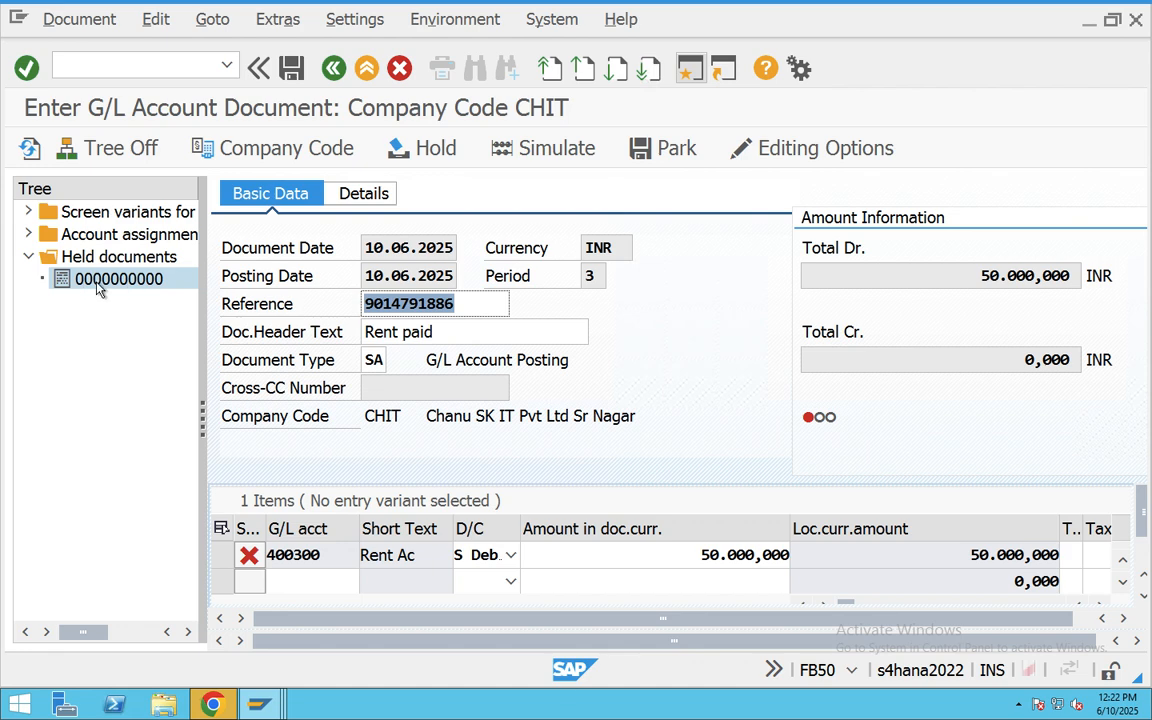
right_click(98, 287)
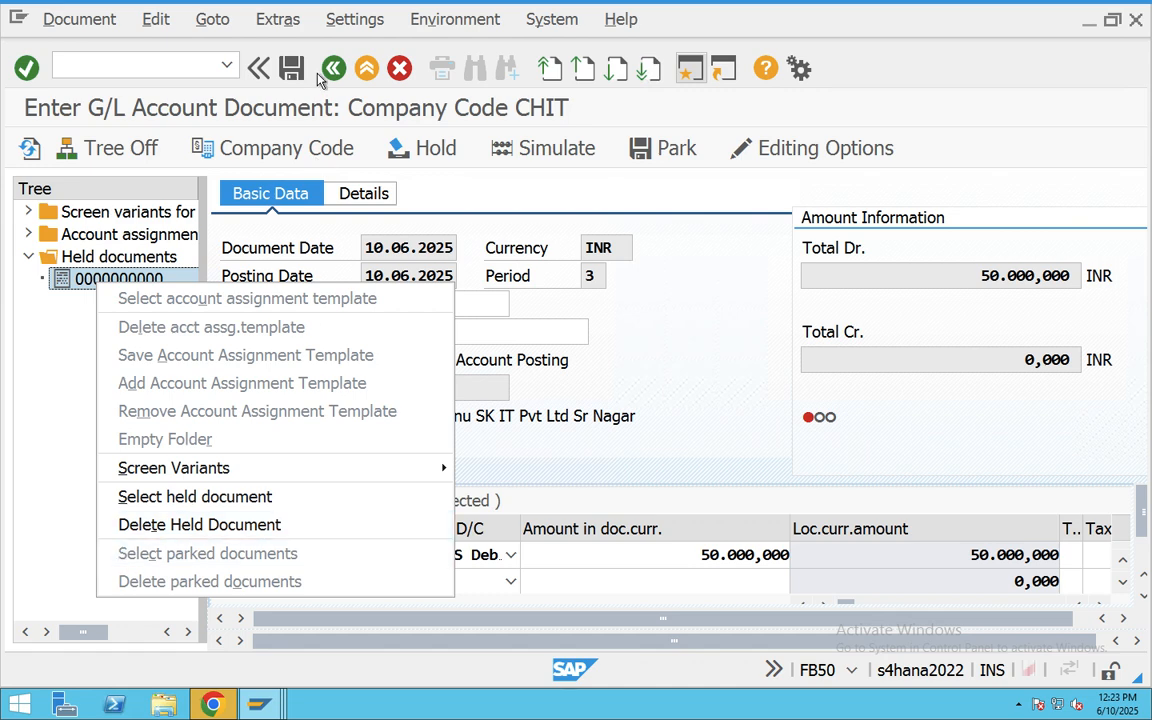
left_click(366, 68)
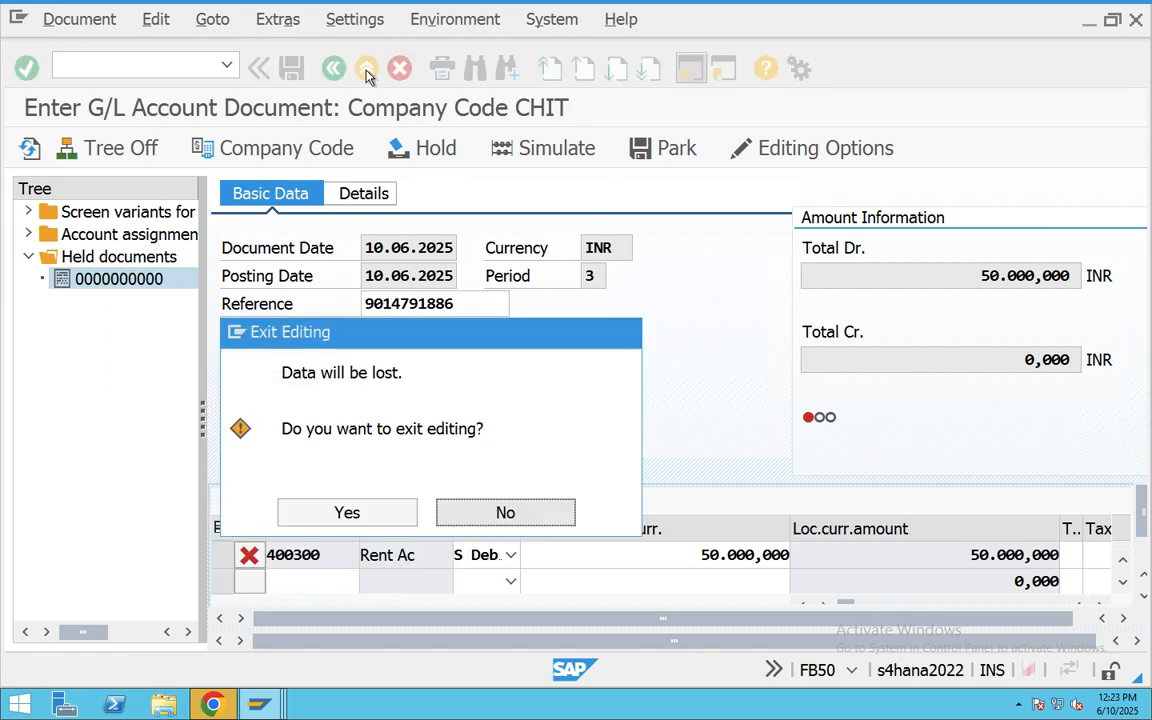
left_click(347, 512)
left_click(136, 71)
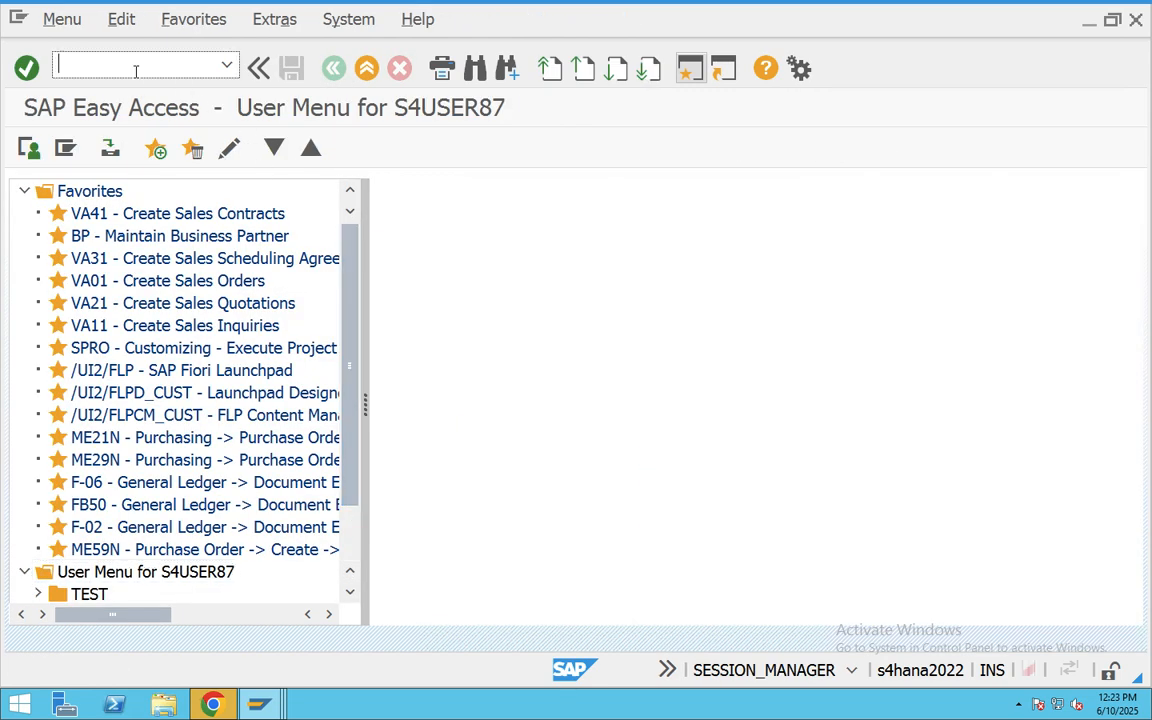
type("fb50")
key("Return")
left_click(119, 258)
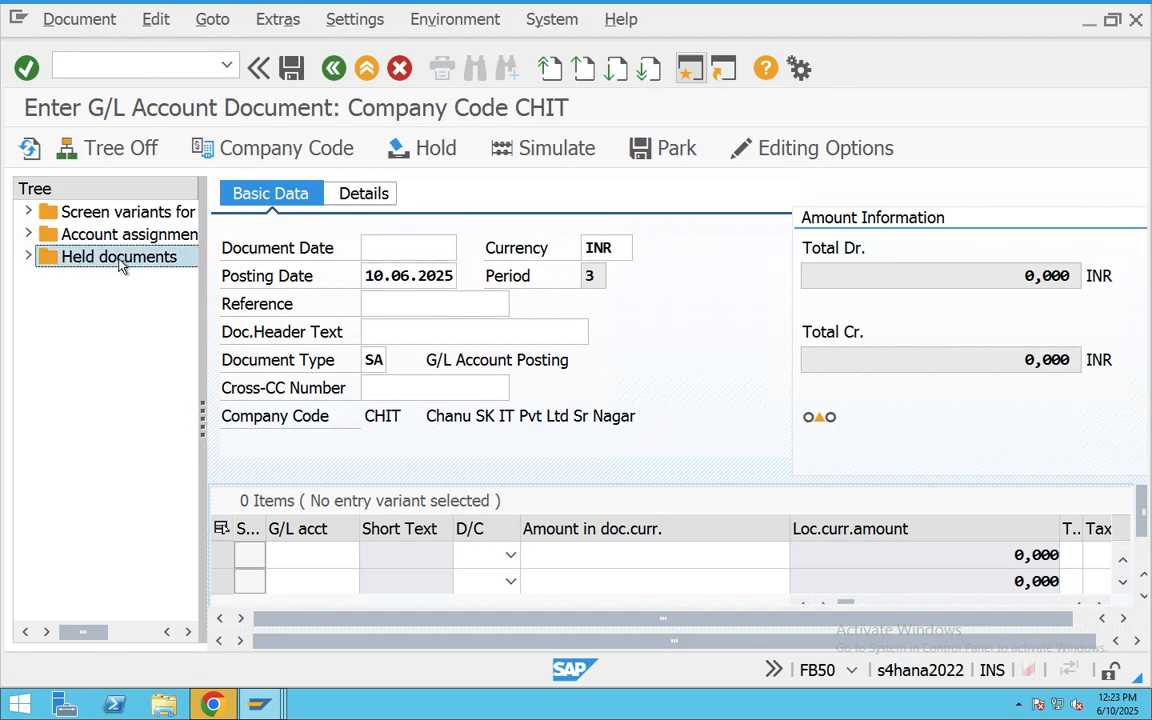
left_click(29, 259)
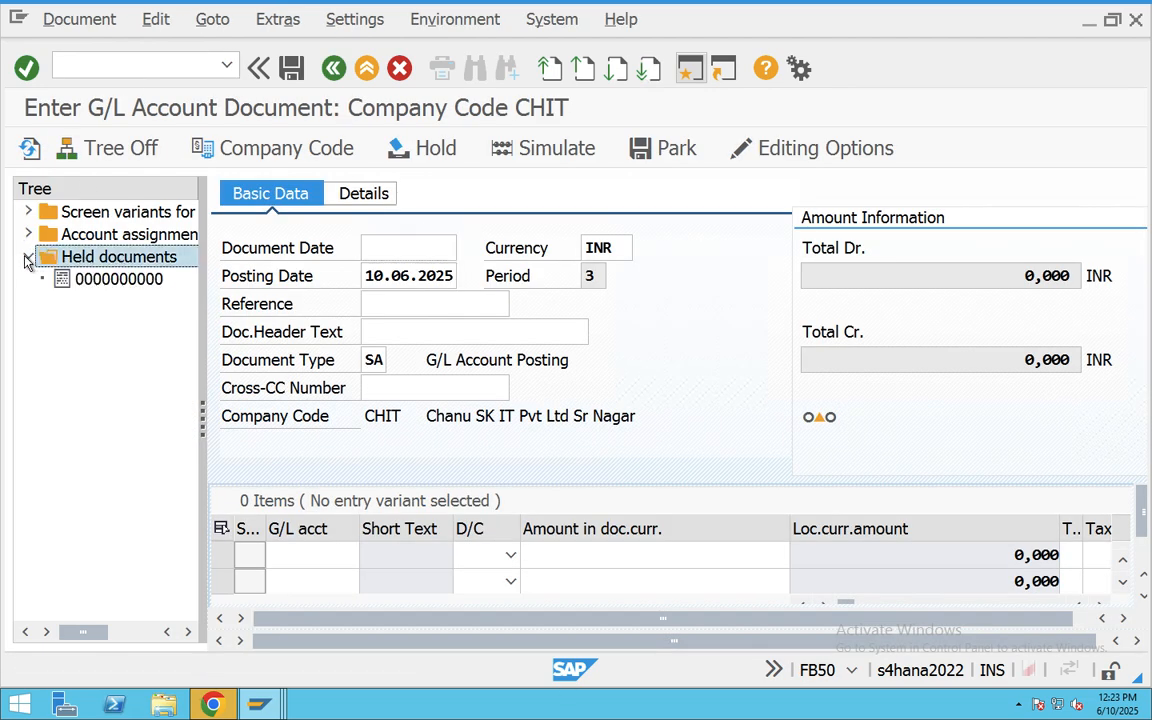
left_click(110, 279)
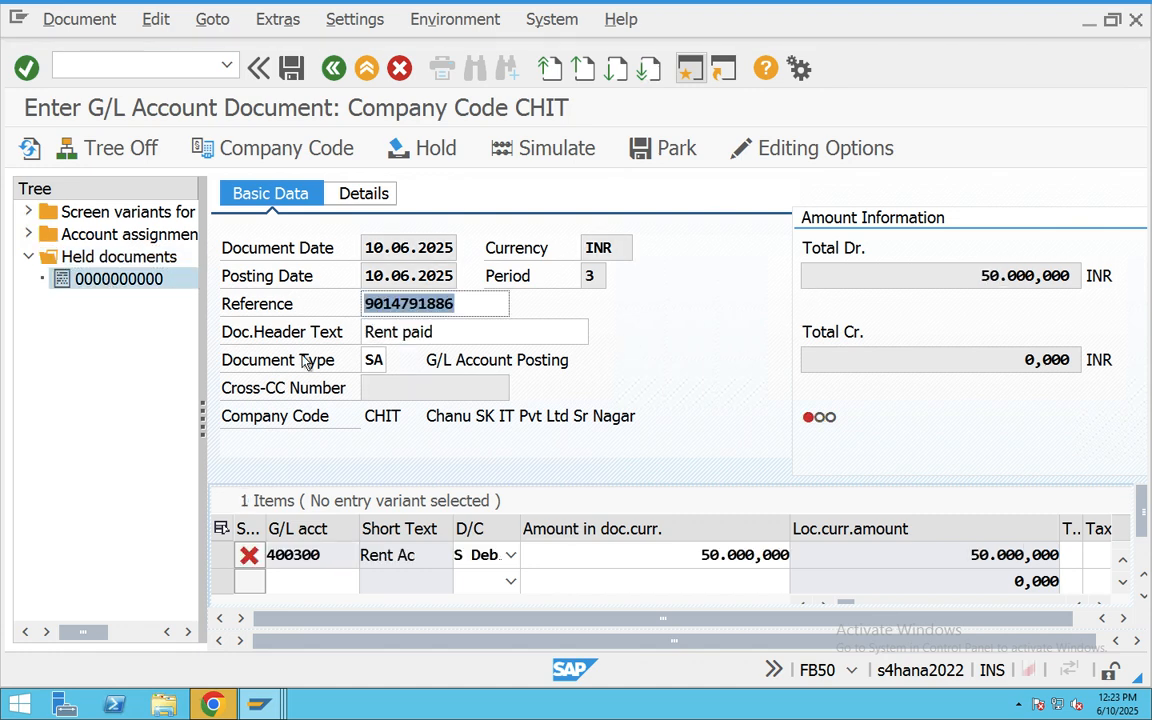
right_click(137, 288)
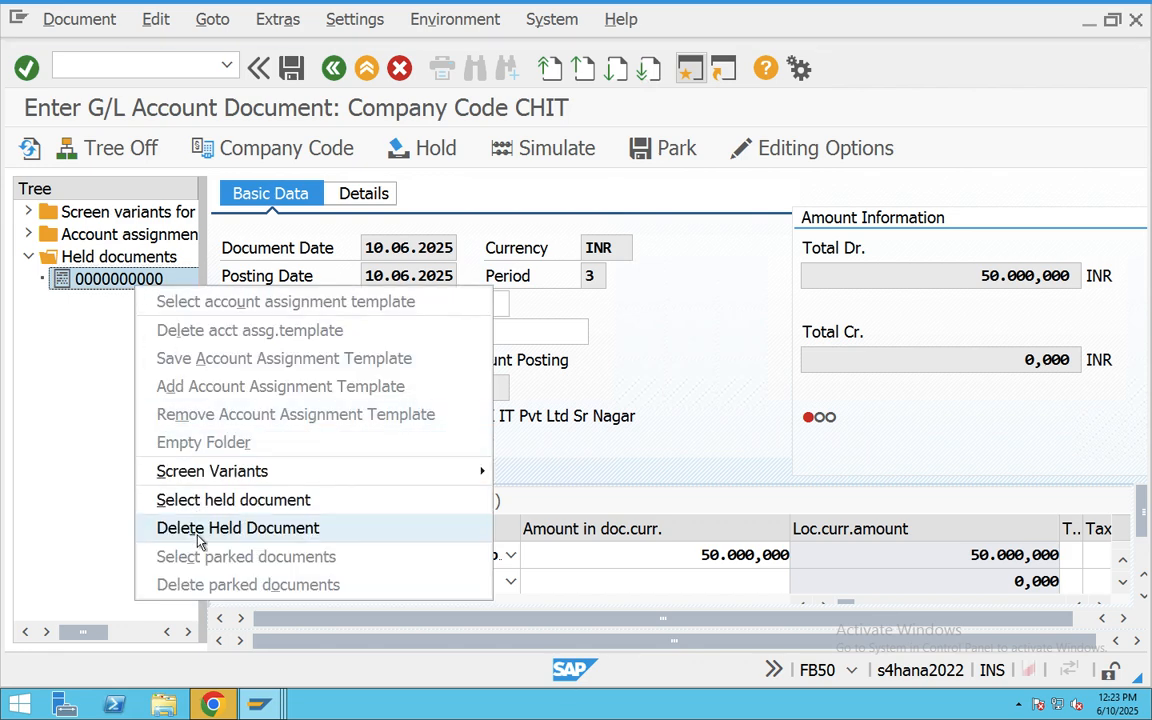
left_click(55, 502)
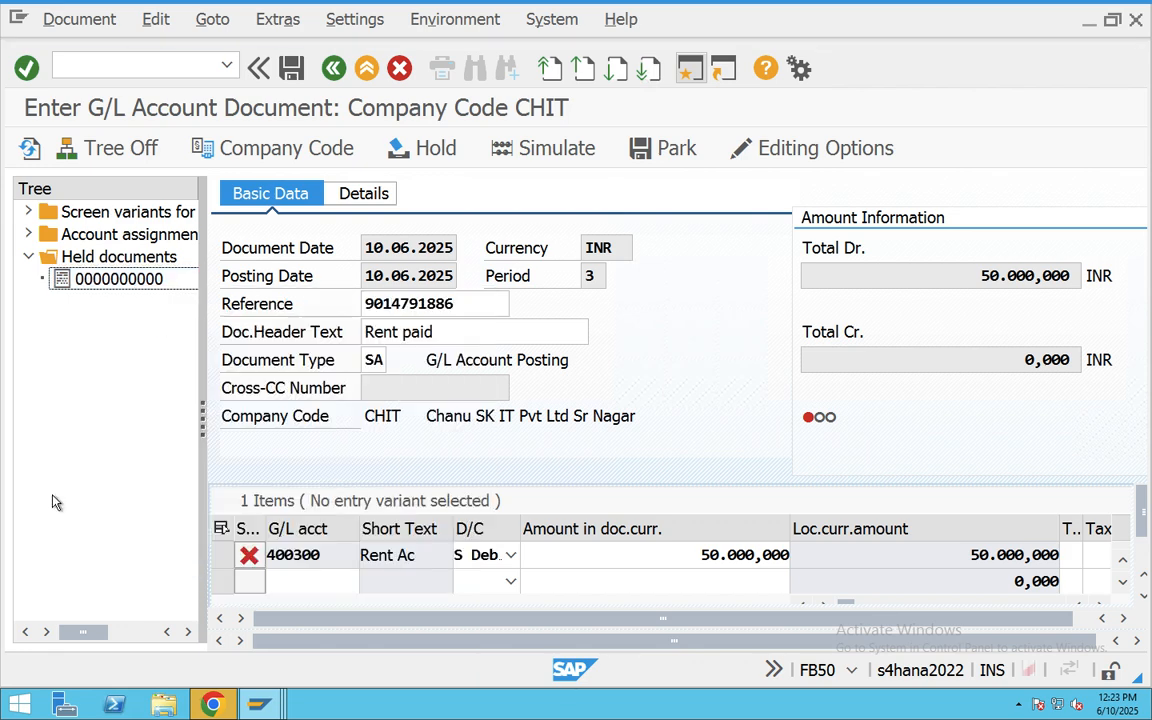
Add a credit line for ICICI Bank account 200102 to the held document, using * as the amount to balance the debit
left_click(335, 590)
left_click(370, 580)
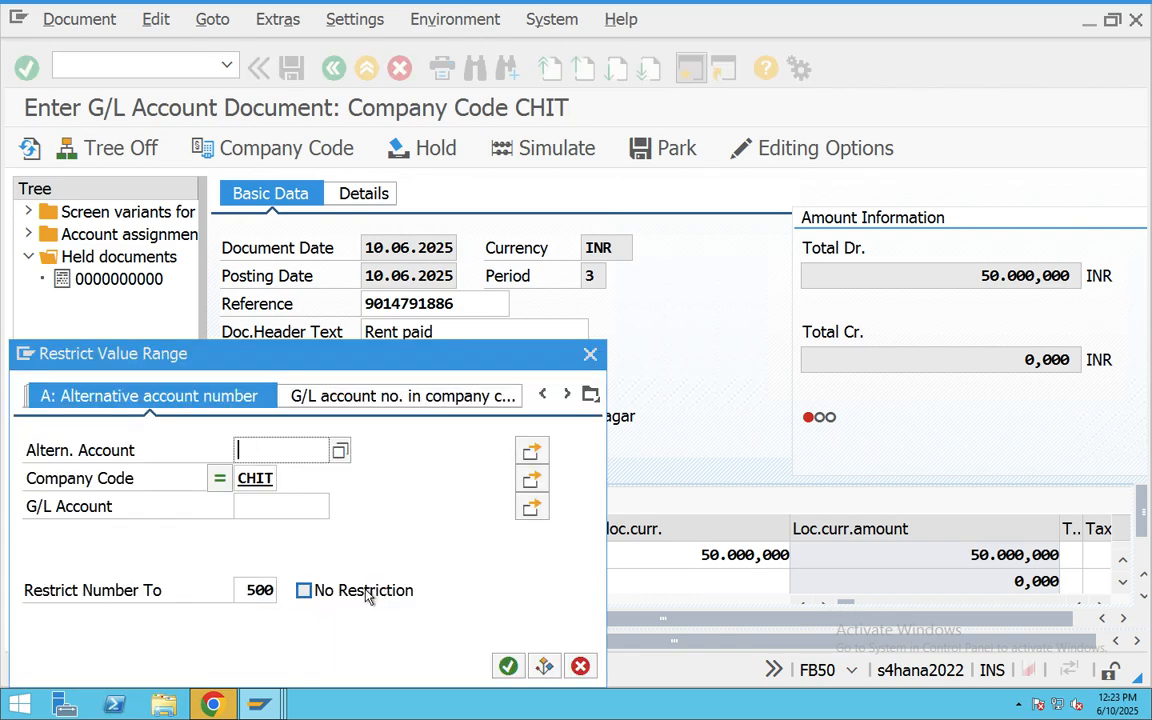
left_click(508, 667)
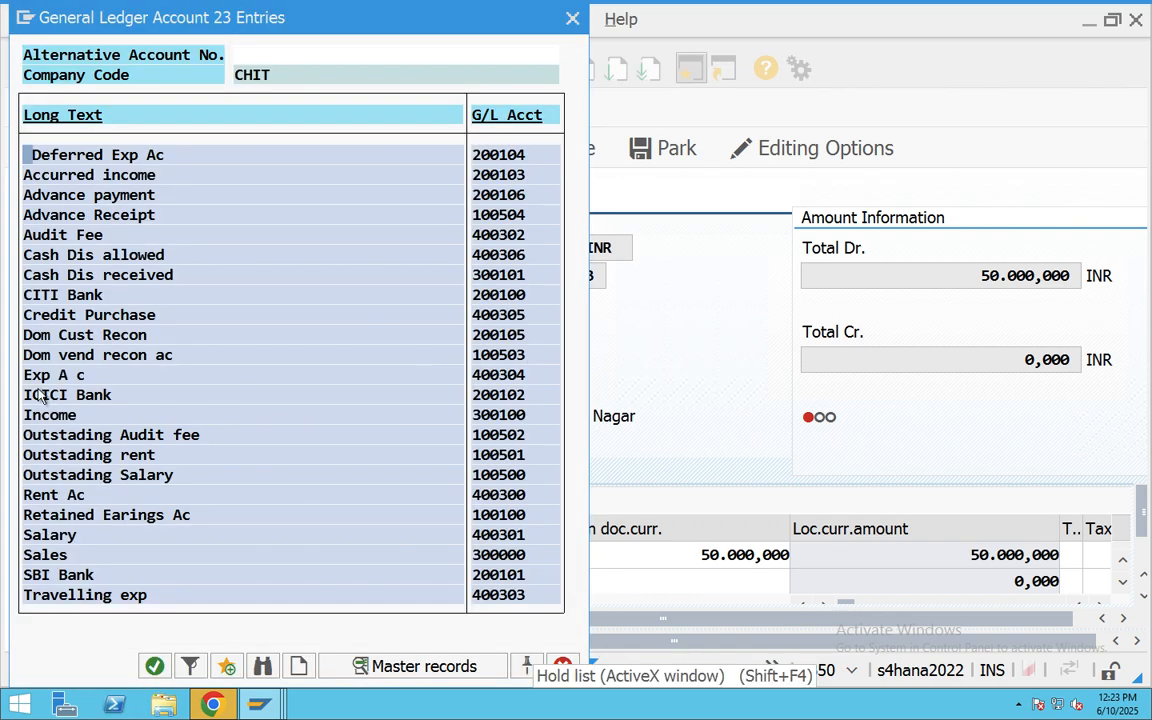
double_click(40, 396)
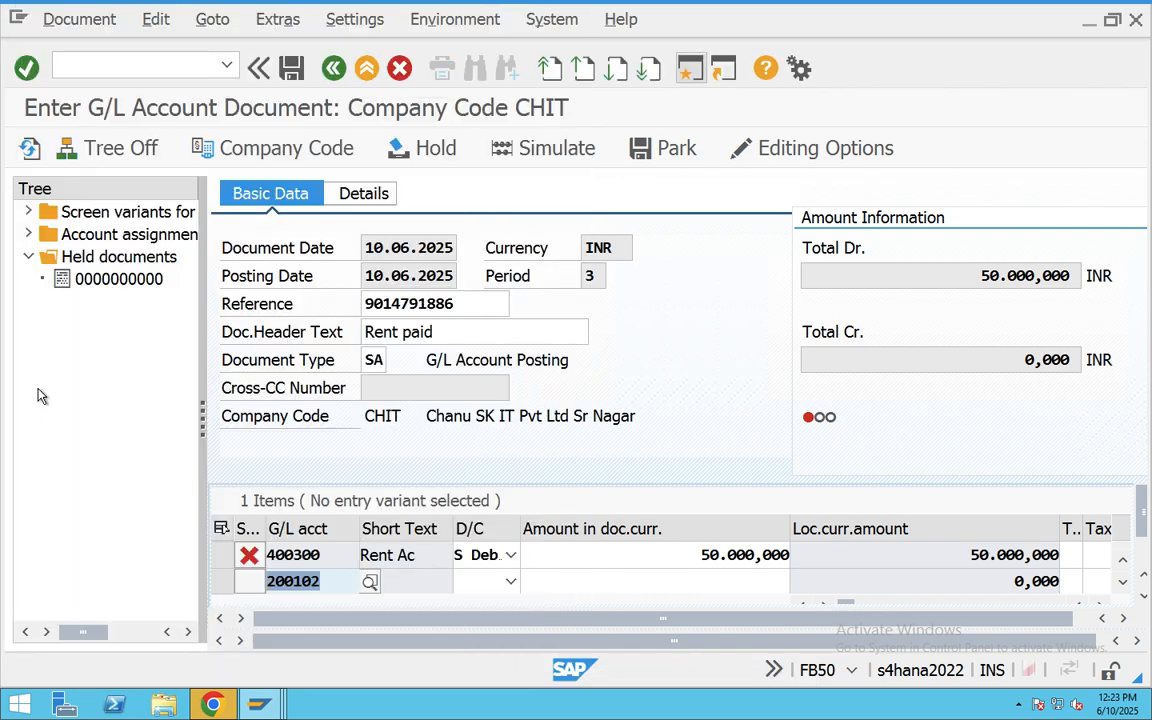
left_click(512, 582)
left_click(470, 602)
left_click(680, 582)
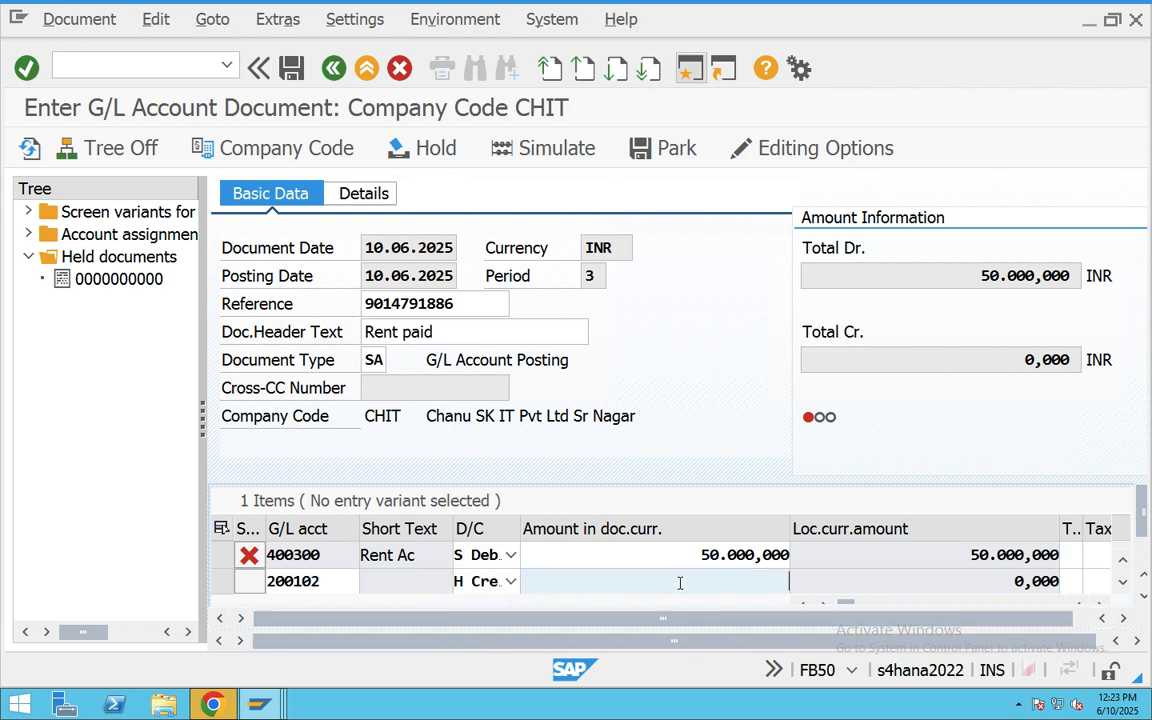
type("*")
key("Return")
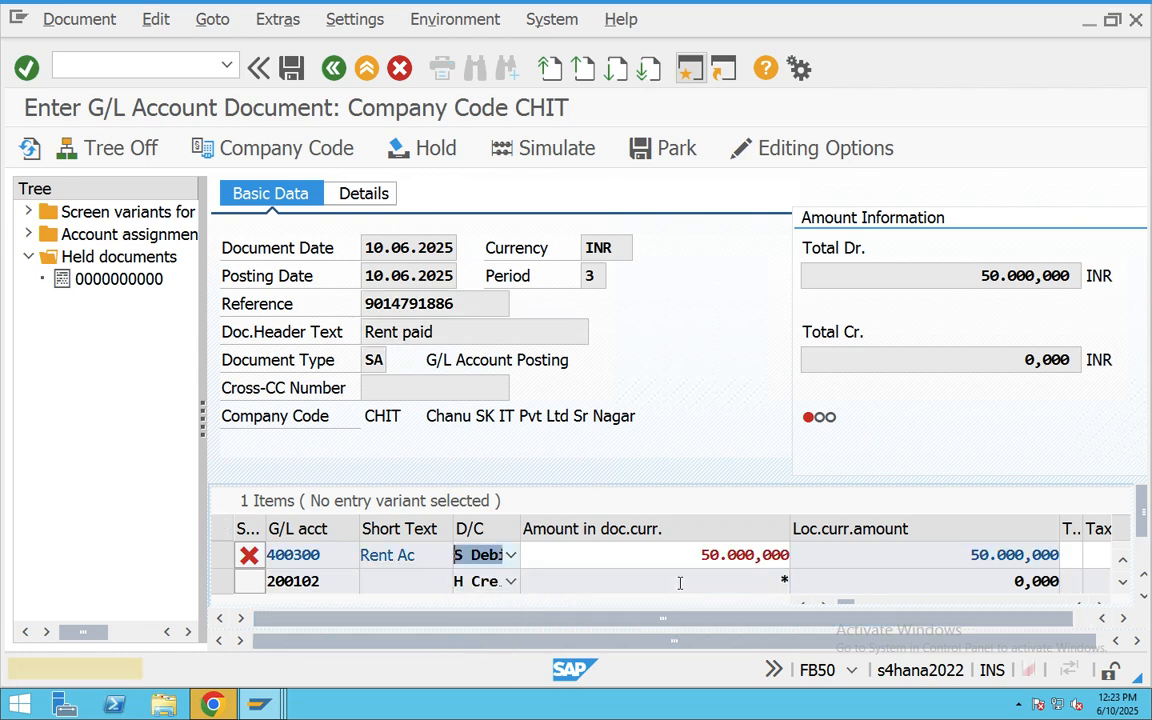
key("Return")
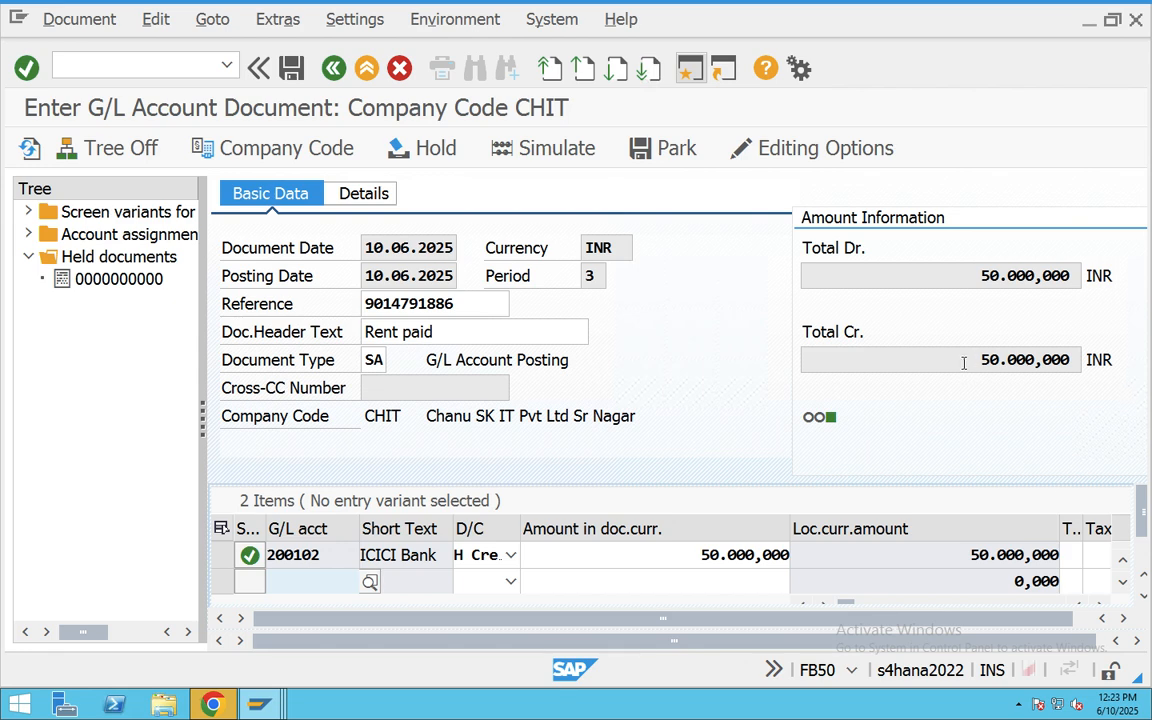
Compare the debit and credit totals, simulate the completed rent document, and post it
double_click(1024, 360)
double_click(1024, 276)
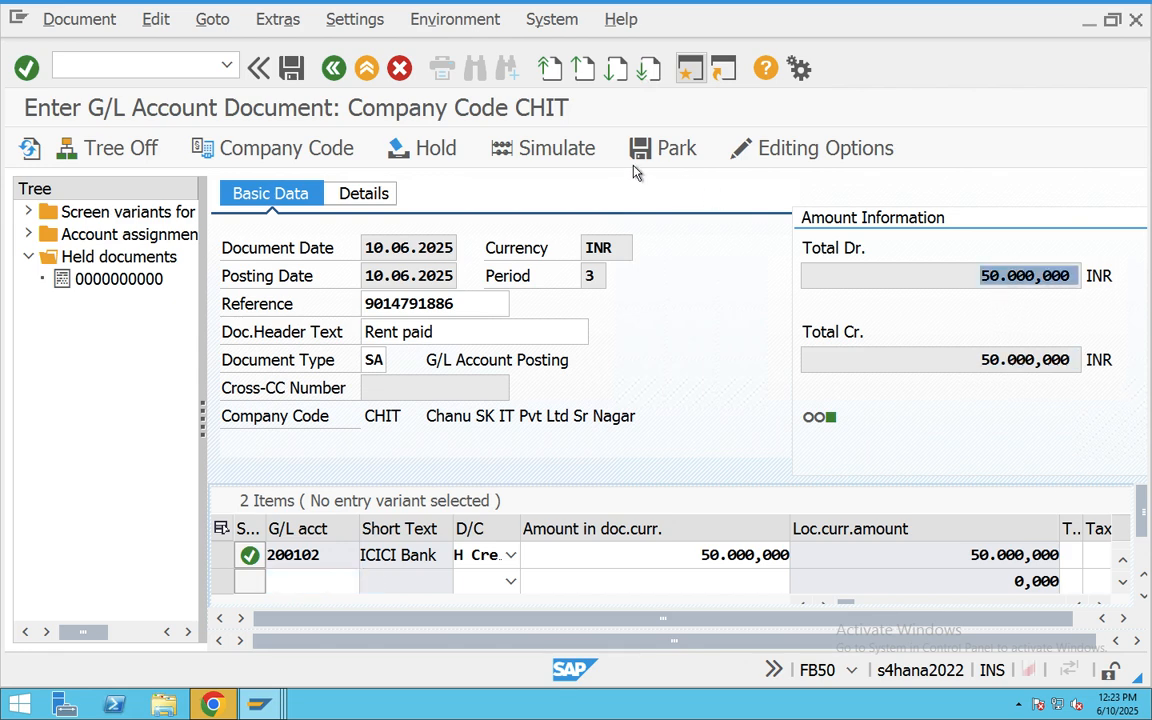
left_click(560, 150)
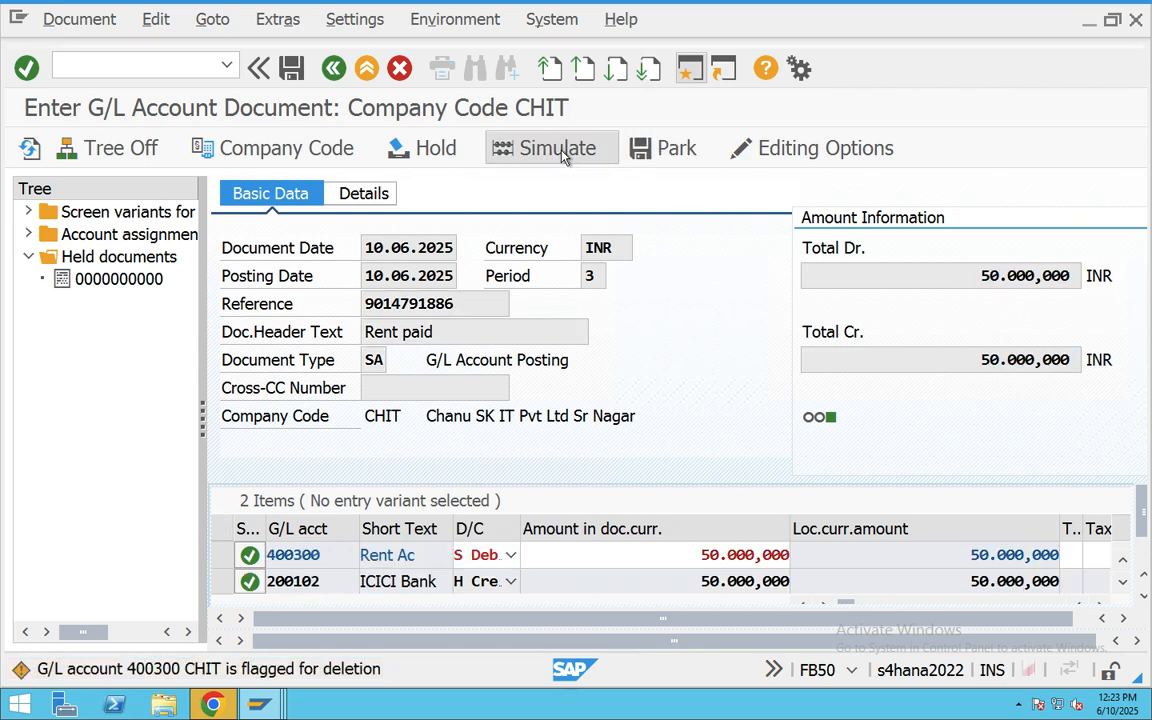
left_click(563, 155)
left_click(290, 67)
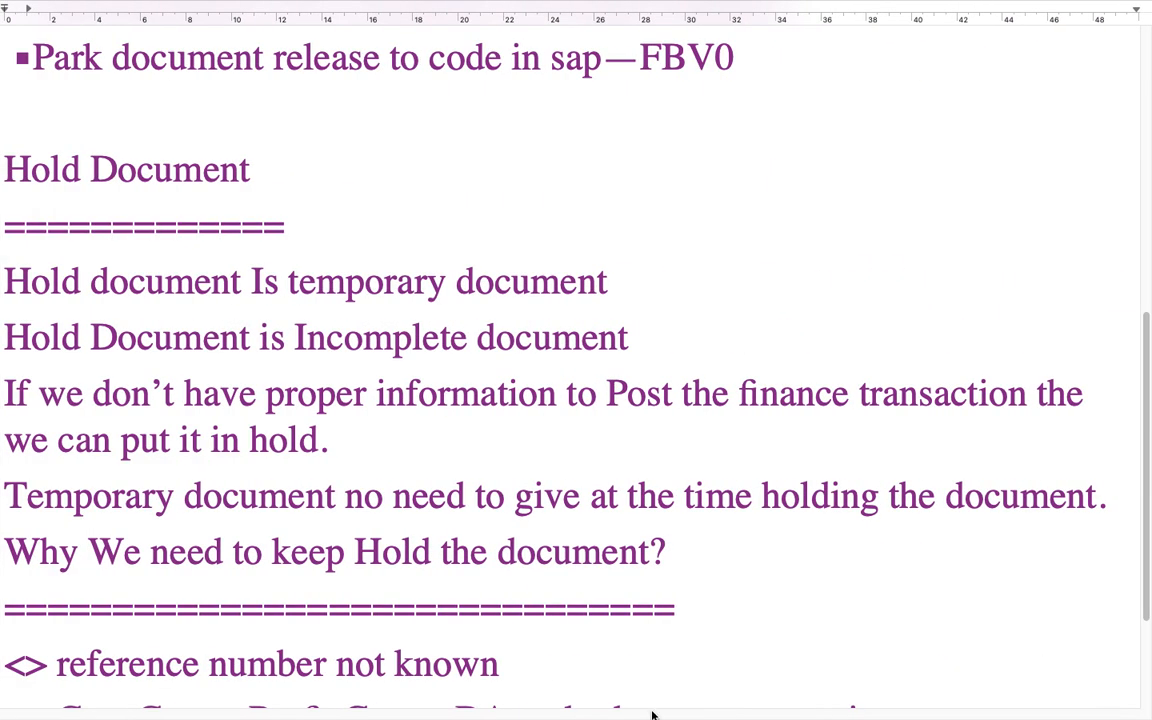
In the notes document, add the bullet "We can delete the park document anytime" below the FBV0 bullet
scroll(670, 628, "down", 2)
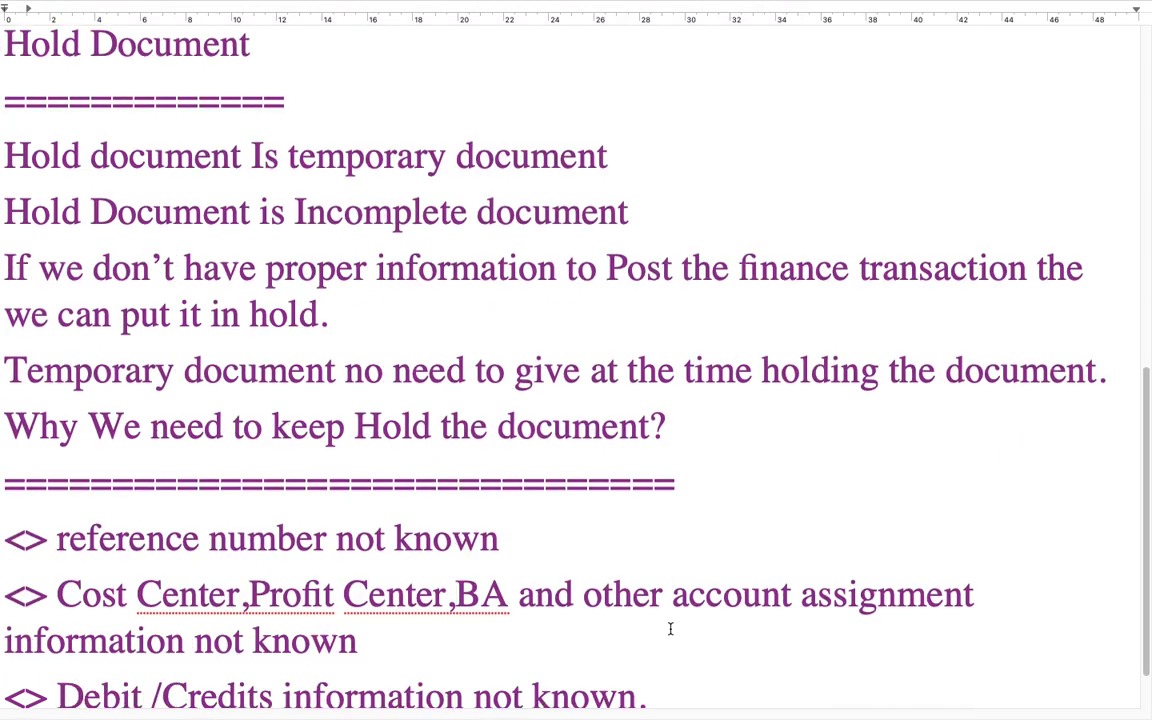
scroll(670, 628, "down", 1)
scroll(700, 622, "up", 10)
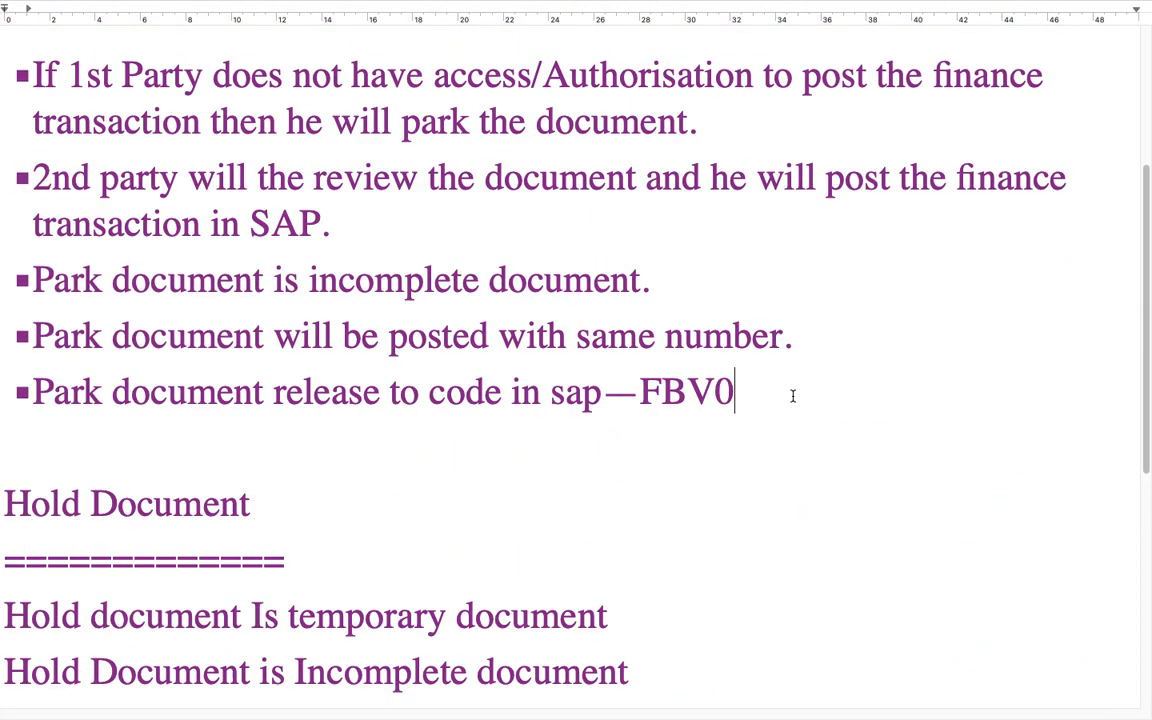
key("Return")
type("We can ")
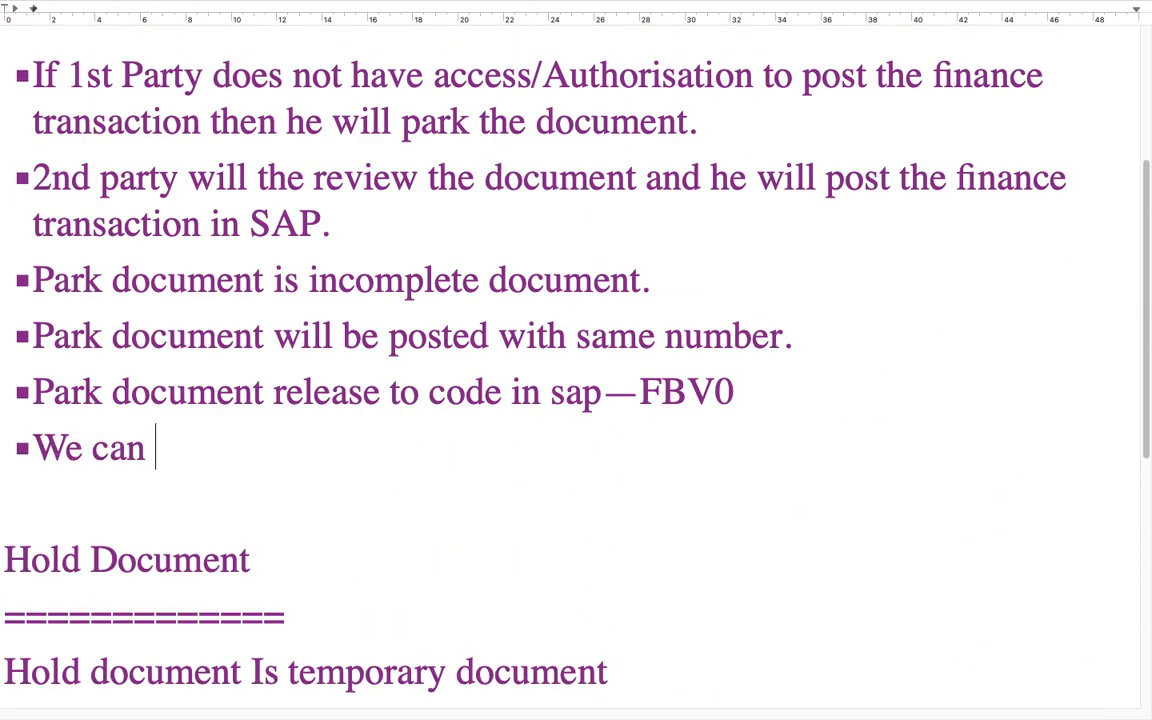
type("delete thep")
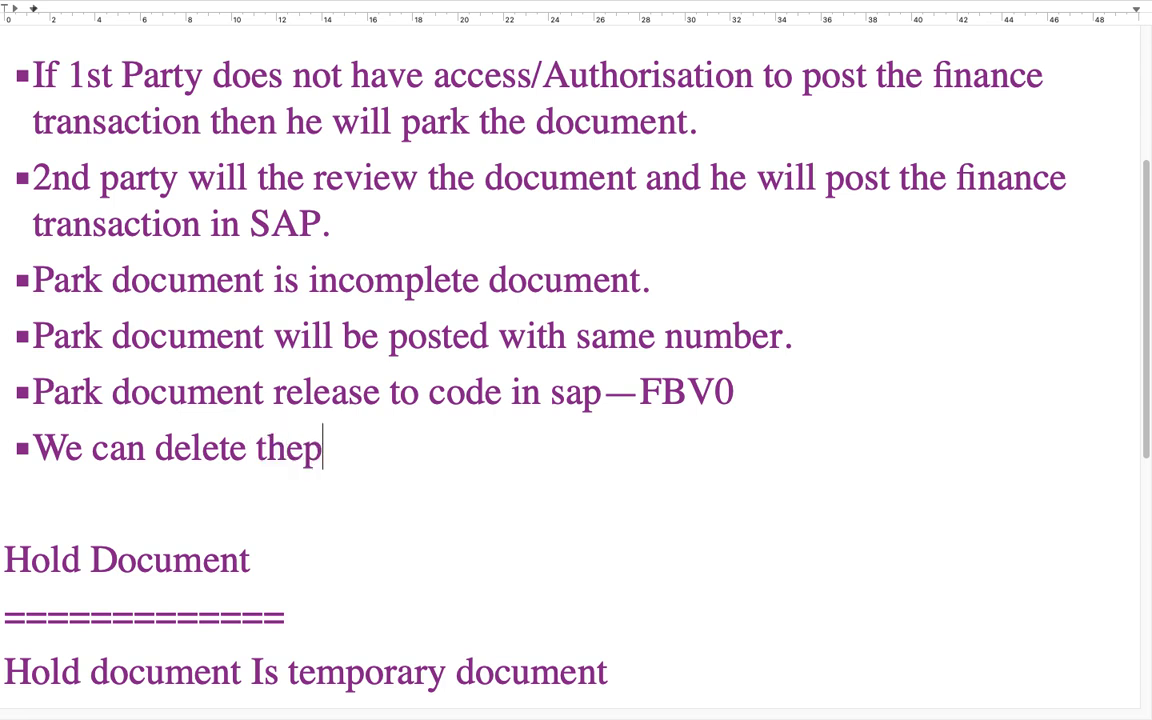
key("BackSpace")
type("park doucme")
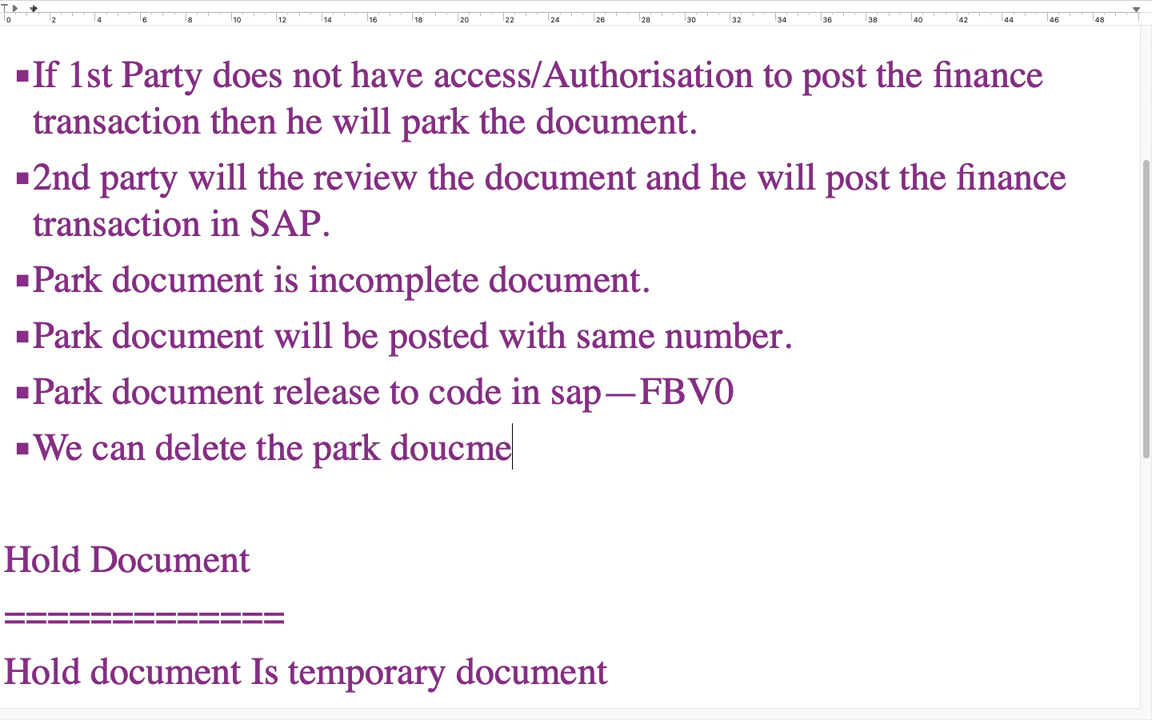
key("BackSpace")
key("BackSpace")
key("BackSpace")
key("BackSpace")
type("cument anytime")
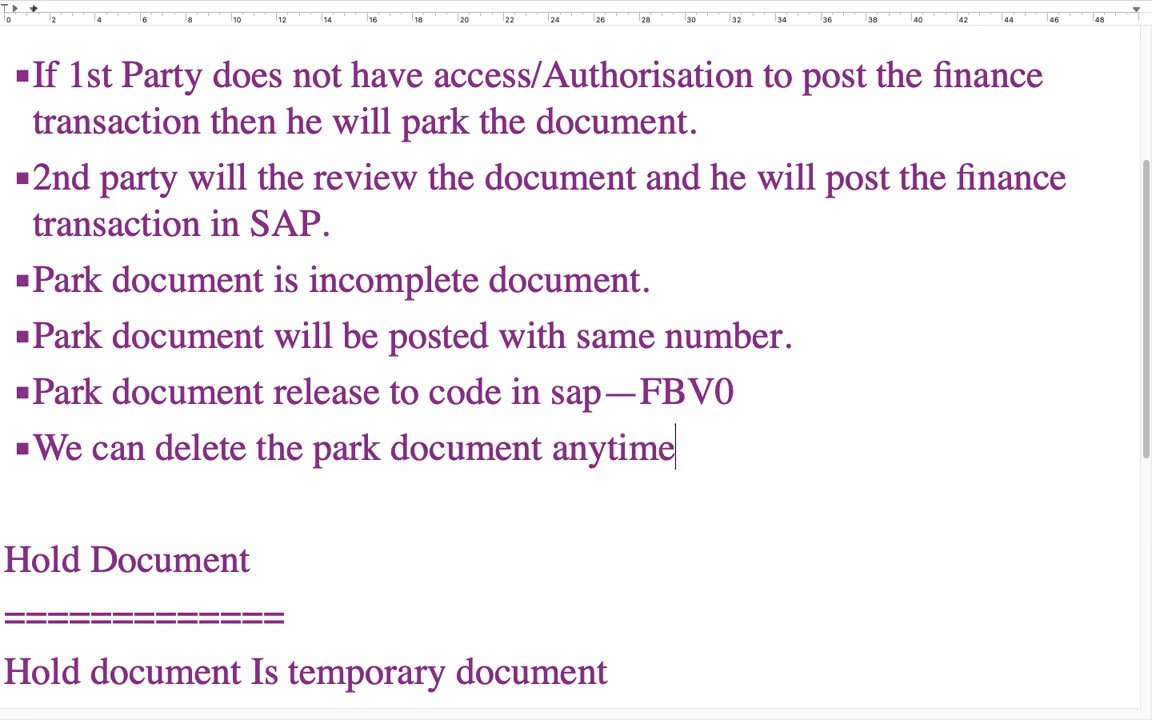
Add the line "We can delete the held document anytime" above the question about why to keep a document on hold
scroll(805, 489, "down", 10)
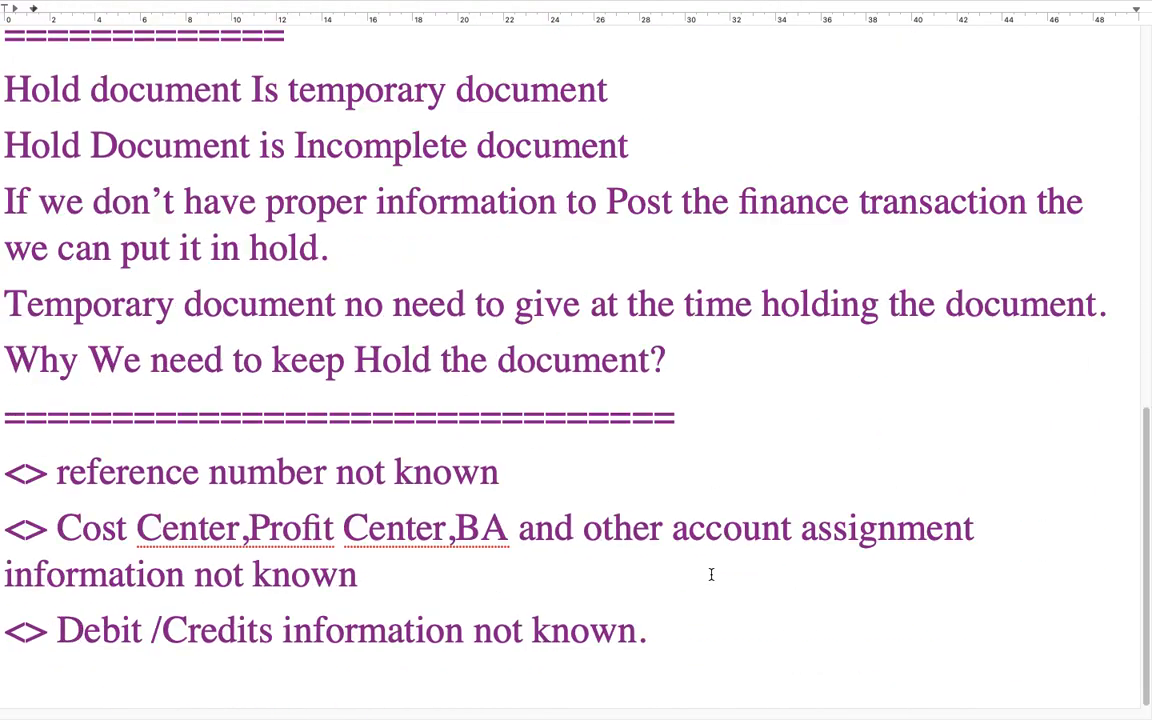
left_click(1126, 309)
key("Return")
type("We can de")
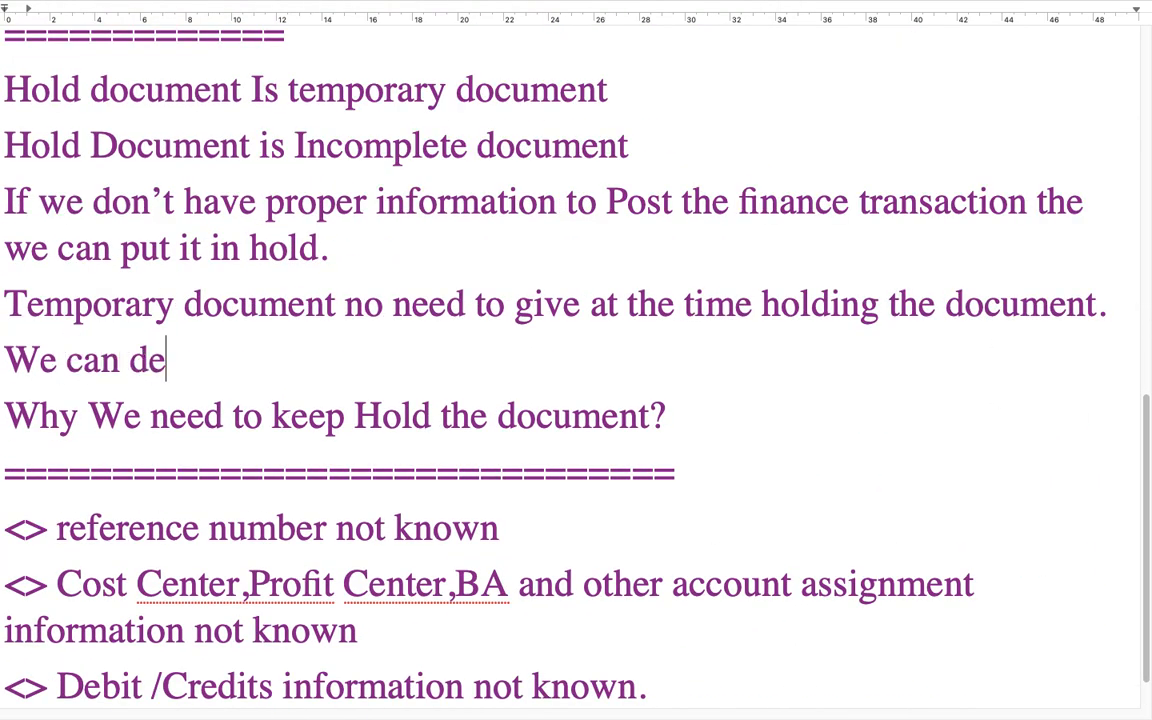
type("lete the hel")
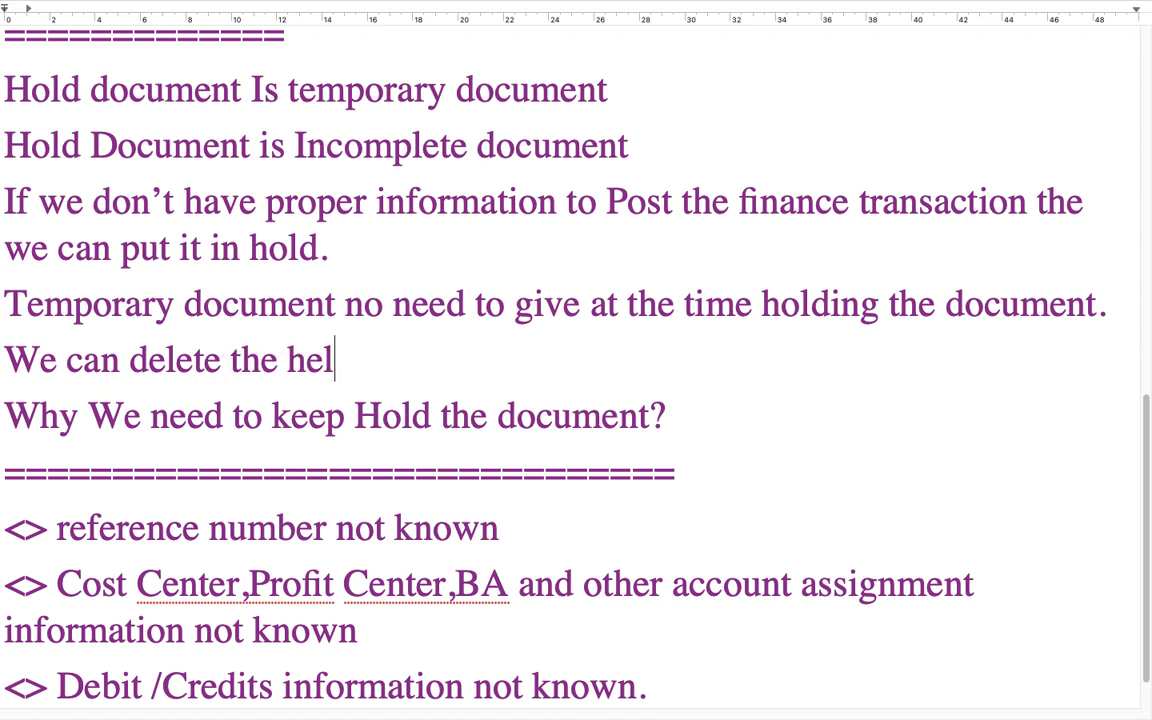
key("BackSpace")
type("d oduc")
key("BackSpace")
key("BackSpace")
key("BackSpace")
key("BackSpace")
type("document an")
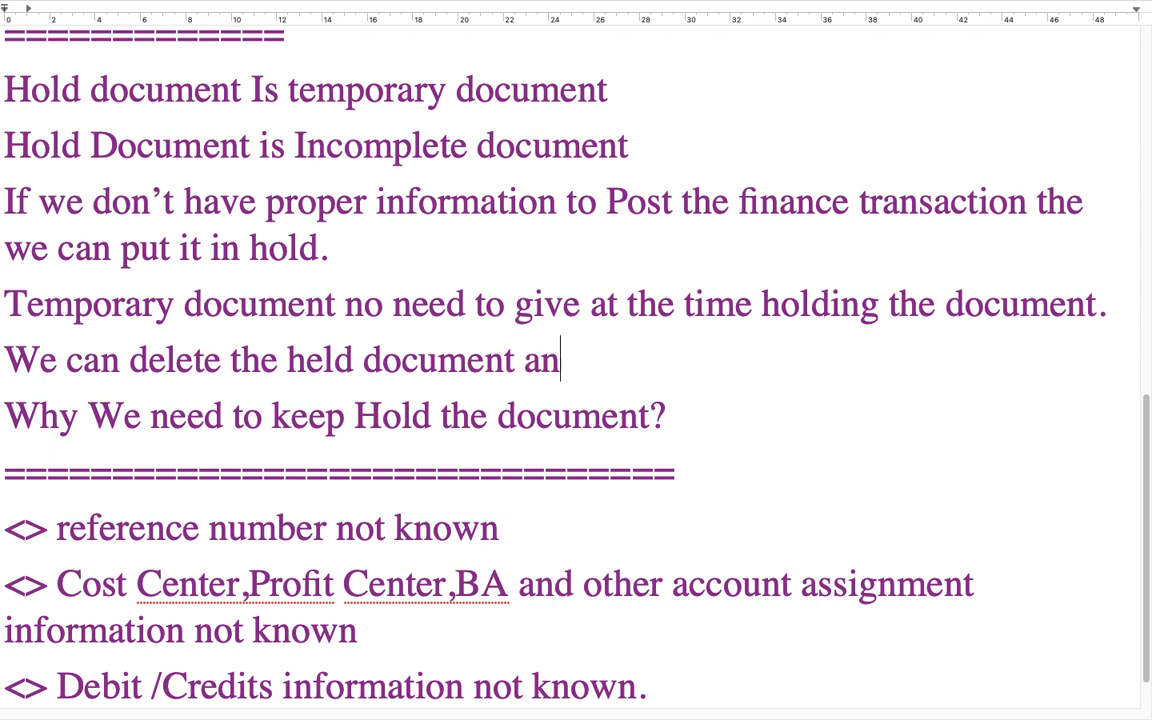
type("ytime")
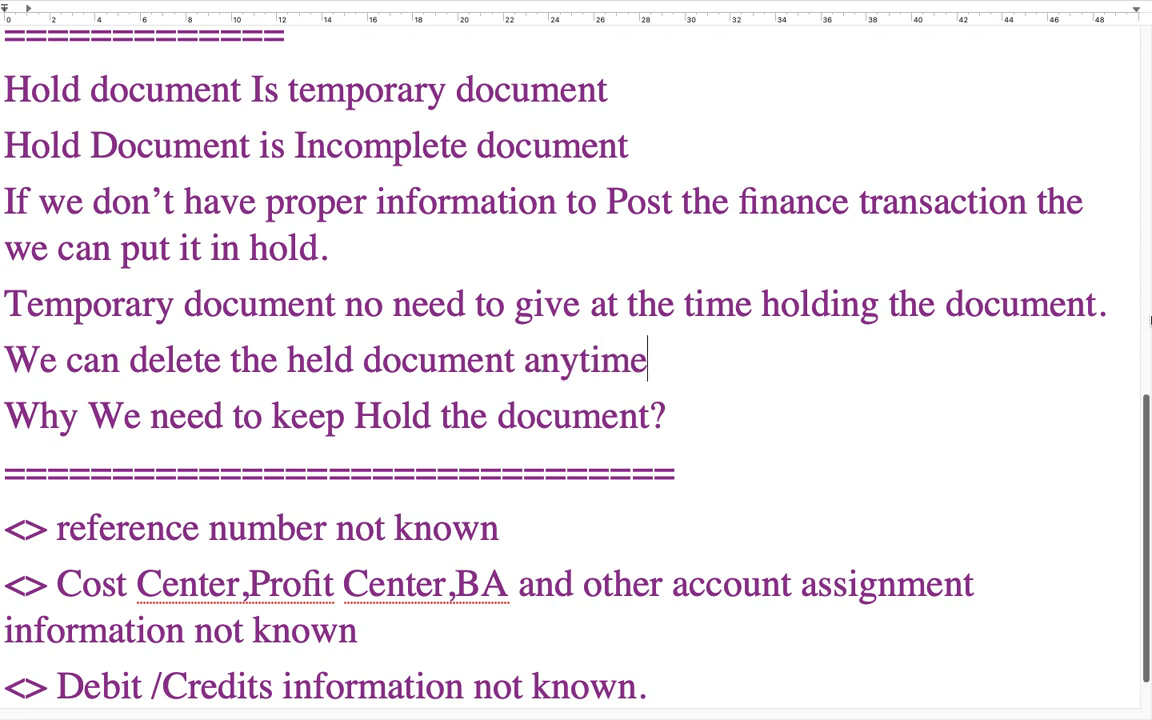
Format the Hold Document lines from "Hold document Is temporary document" through "We can delete the held document anytime" as a square-bulleted list
left_click_drag(778, 354, 10, 90)
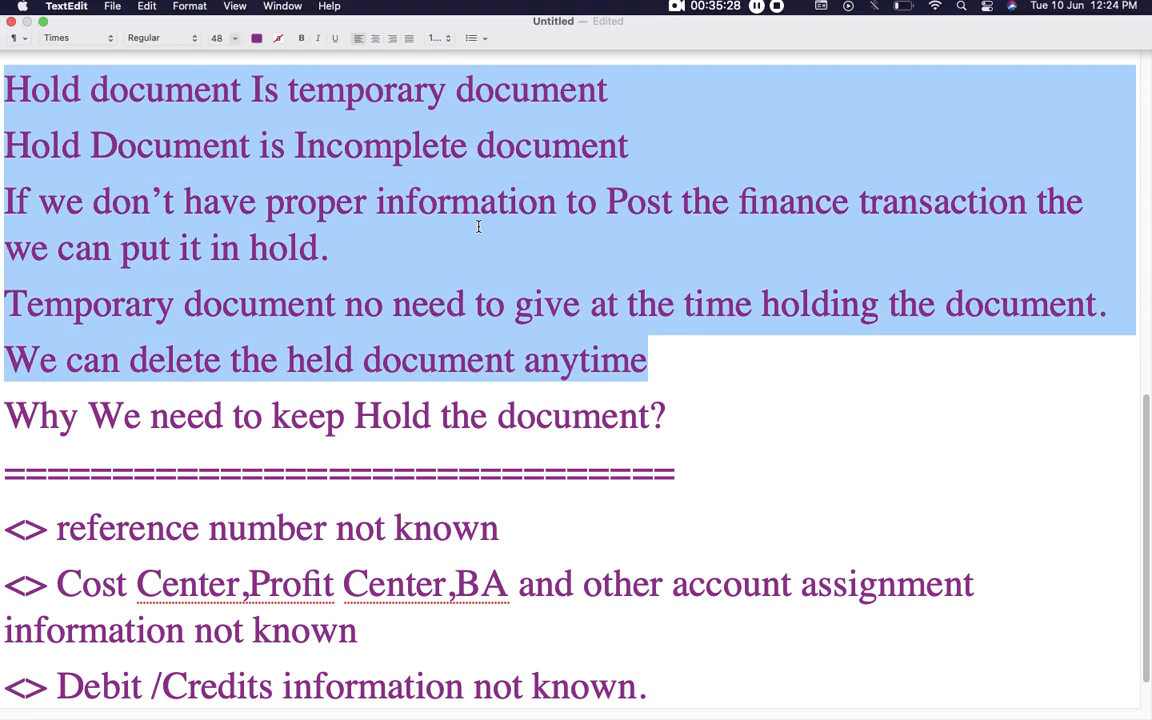
mouse_move(525, 5)
left_click(476, 52)
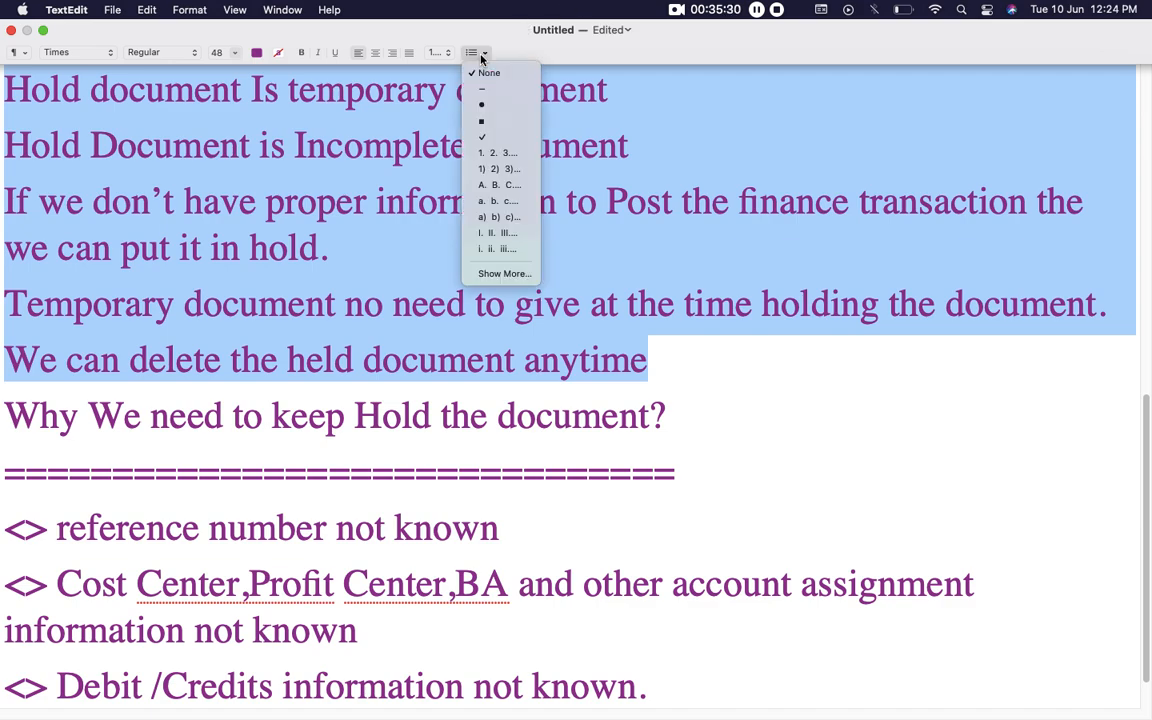
left_click(486, 121)
Copy the complete Park and Hold Document notes and paste them into the message box of the SAP S4HANA ChatGPT conversation in Chrome
scroll(487, 325, "up", 5)
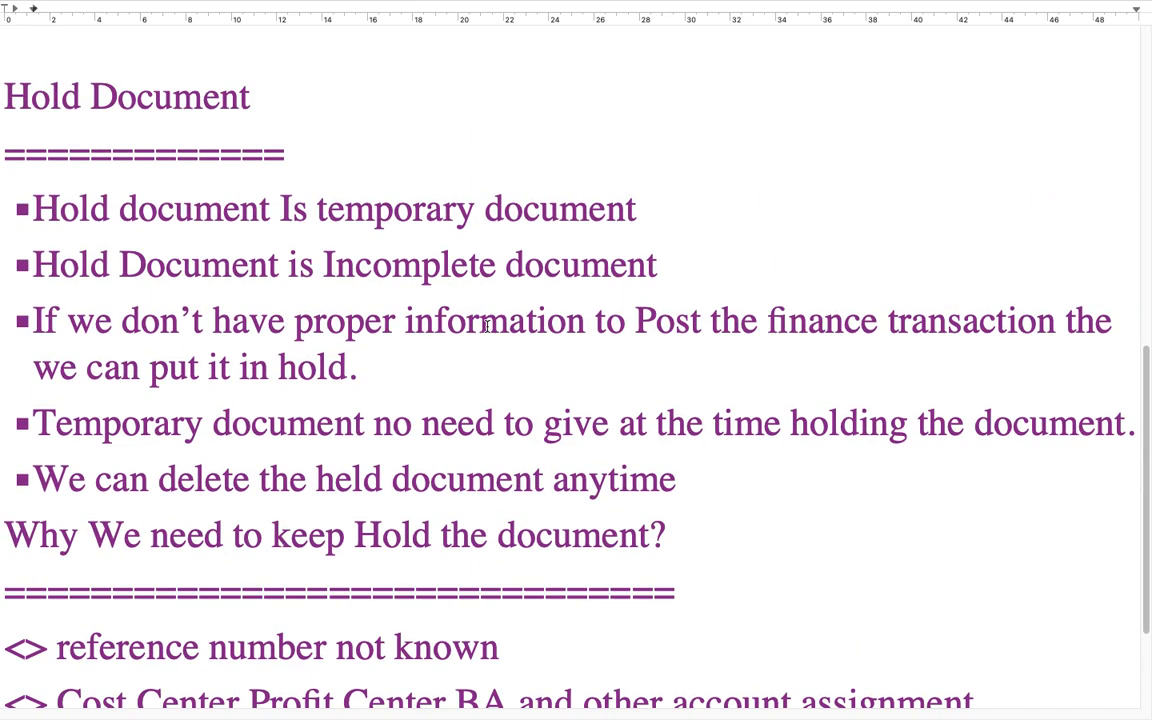
scroll(487, 325, "up", 8)
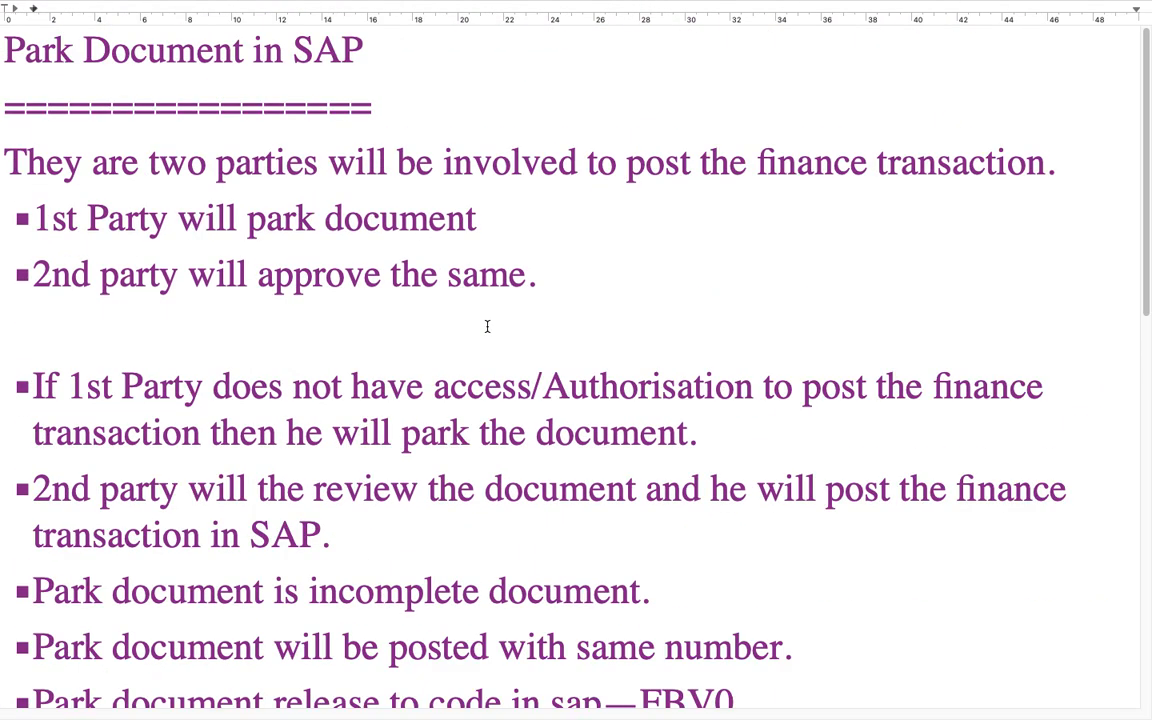
key("super+a")
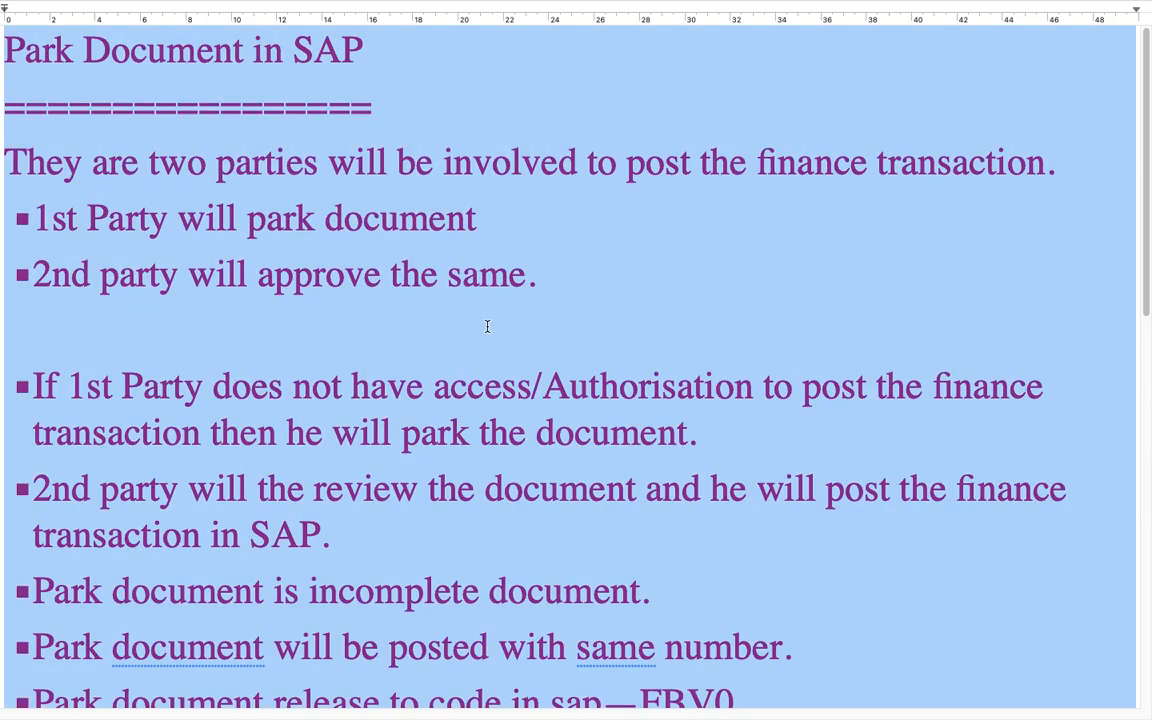
key("ctrl+Right")
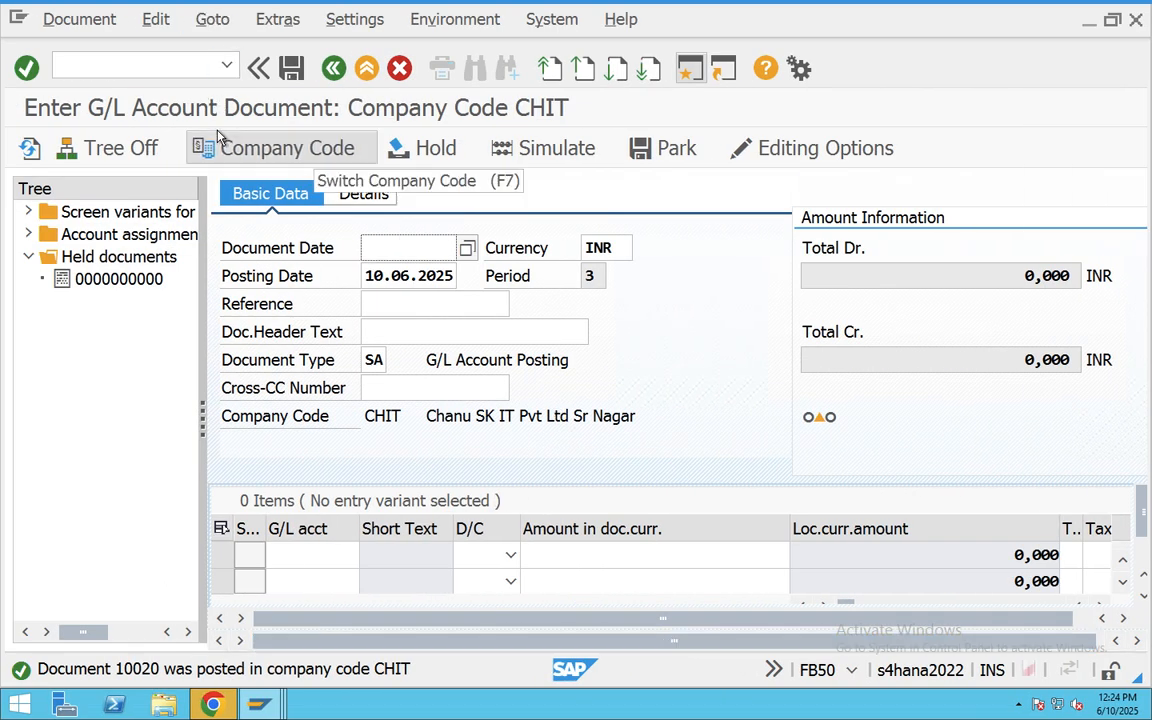
key("ctrl+Left")
key("super+Tab")
key("super+Tab")
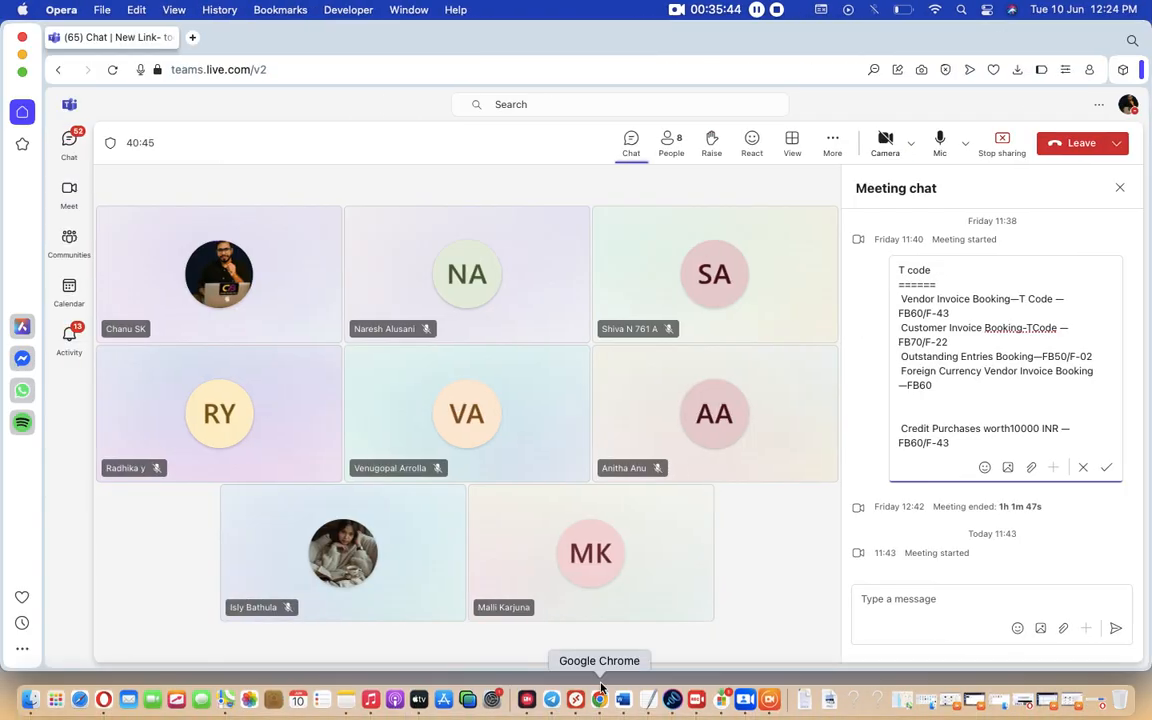
left_click(600, 703)
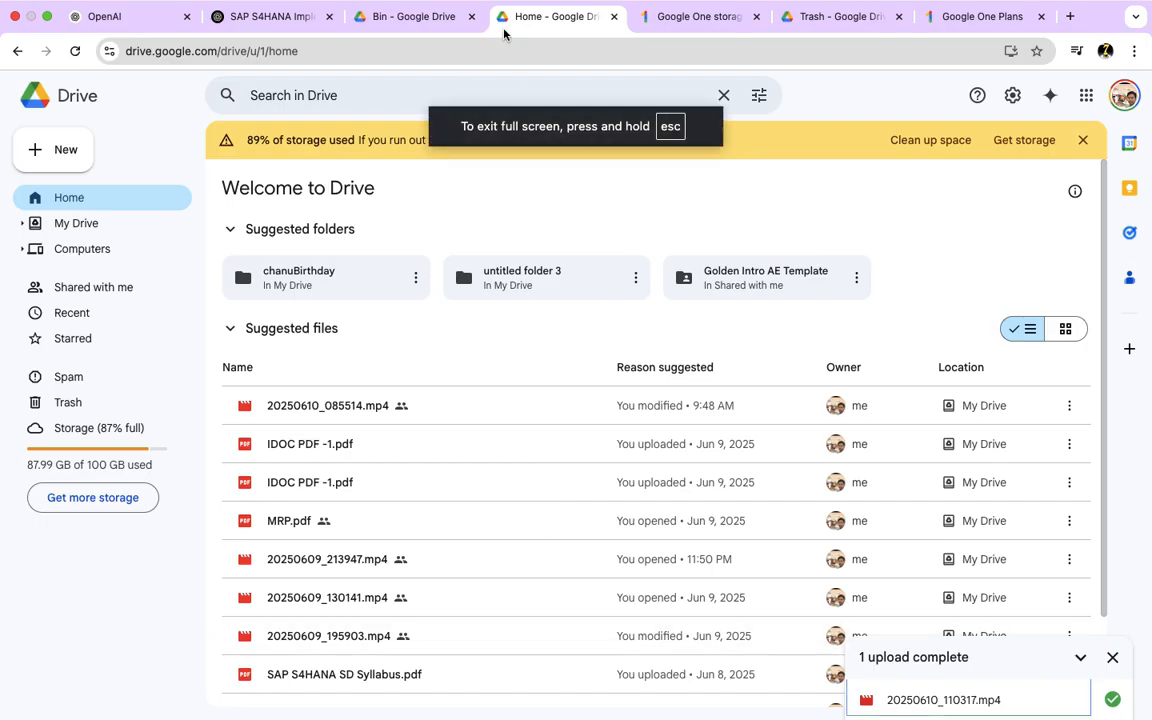
left_click(265, 16)
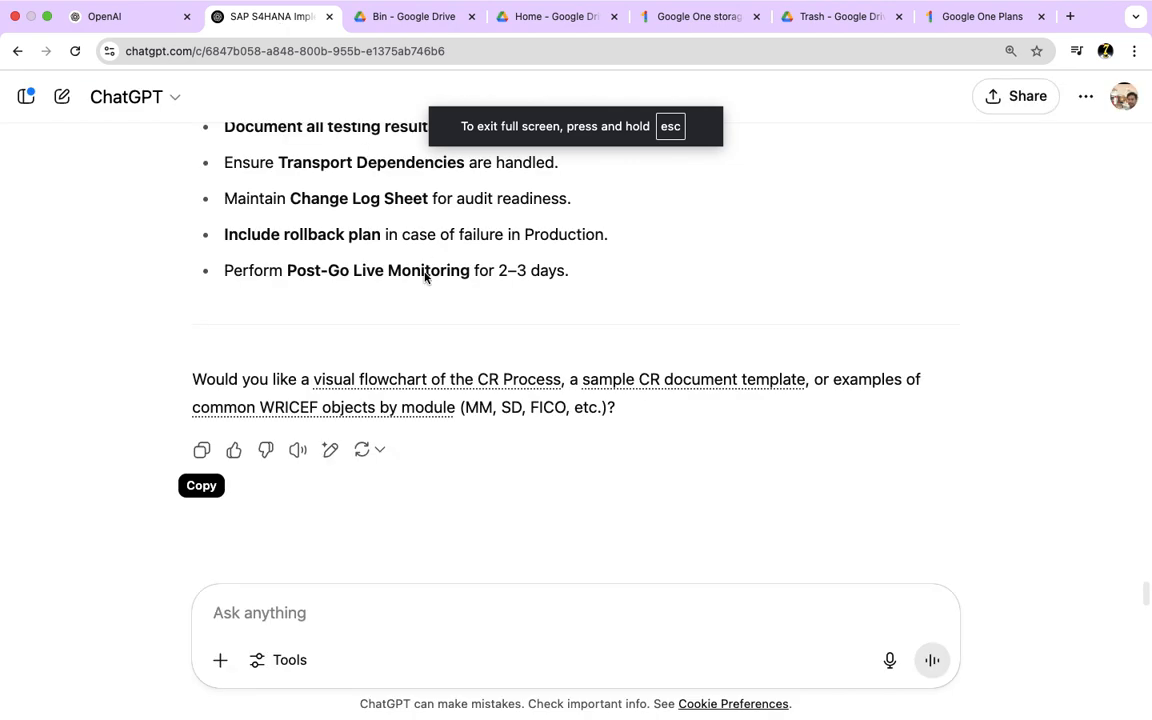
left_click(257, 615)
key("super+v")
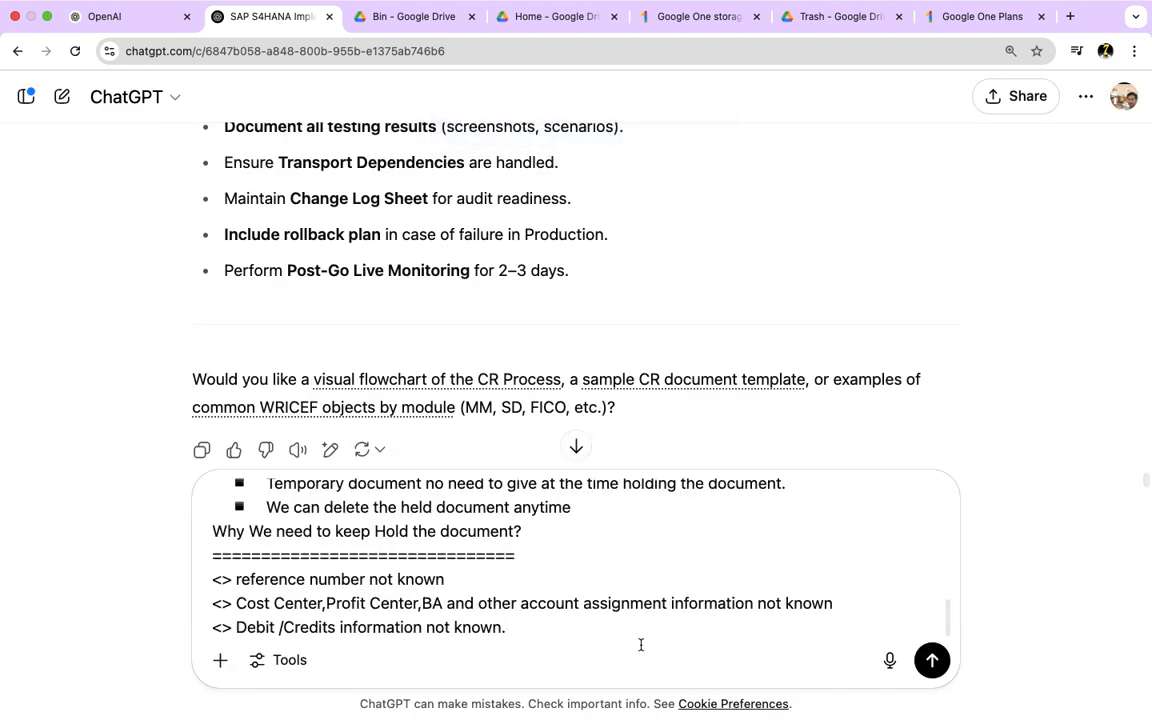
Append "---correct the above and add new points" to the pasted notes and submit the prompt
type("---corre")
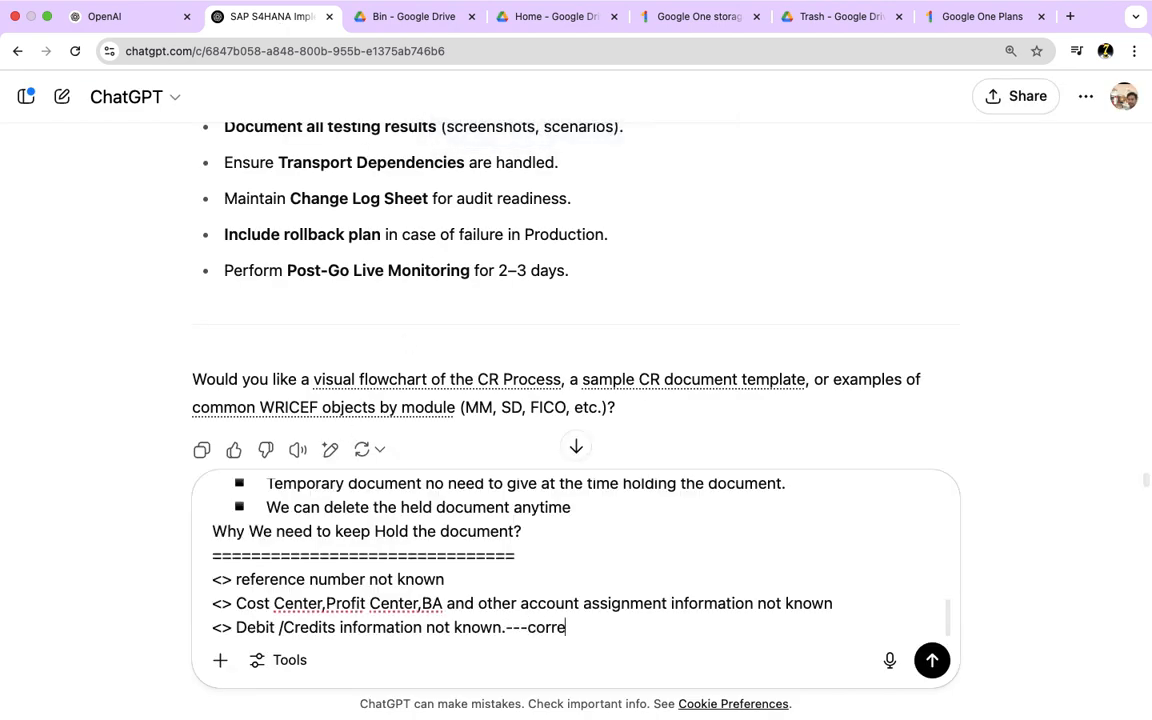
type("ct the above ")
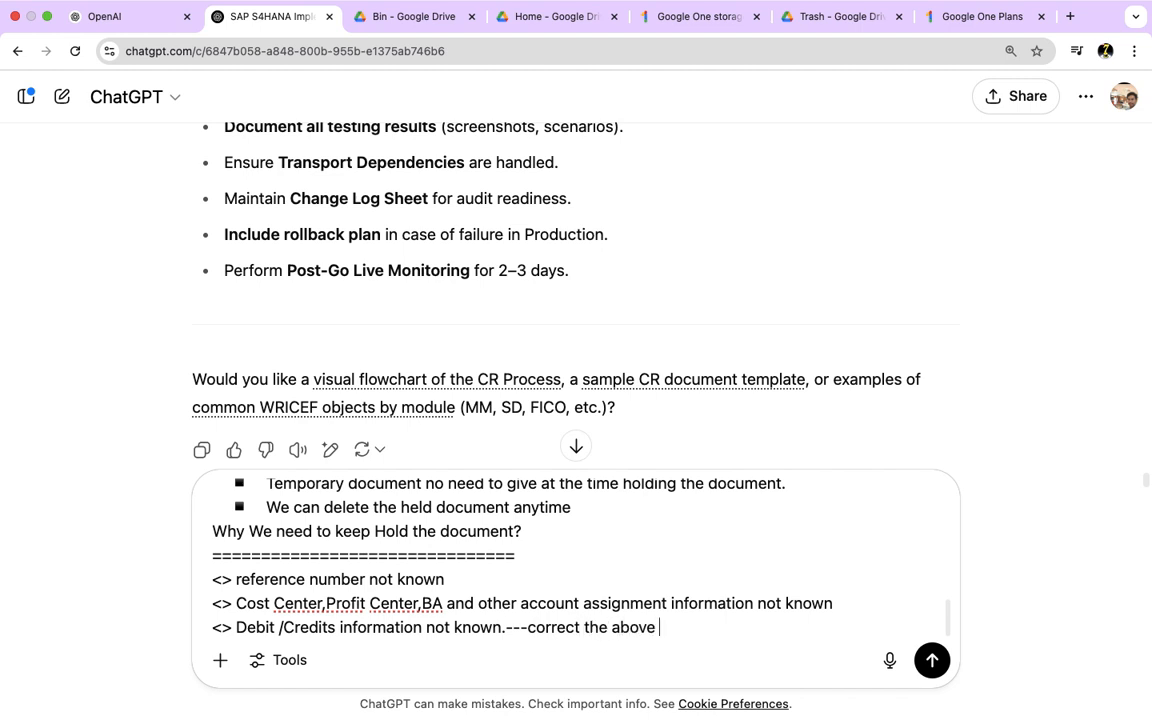
type("and add new points")
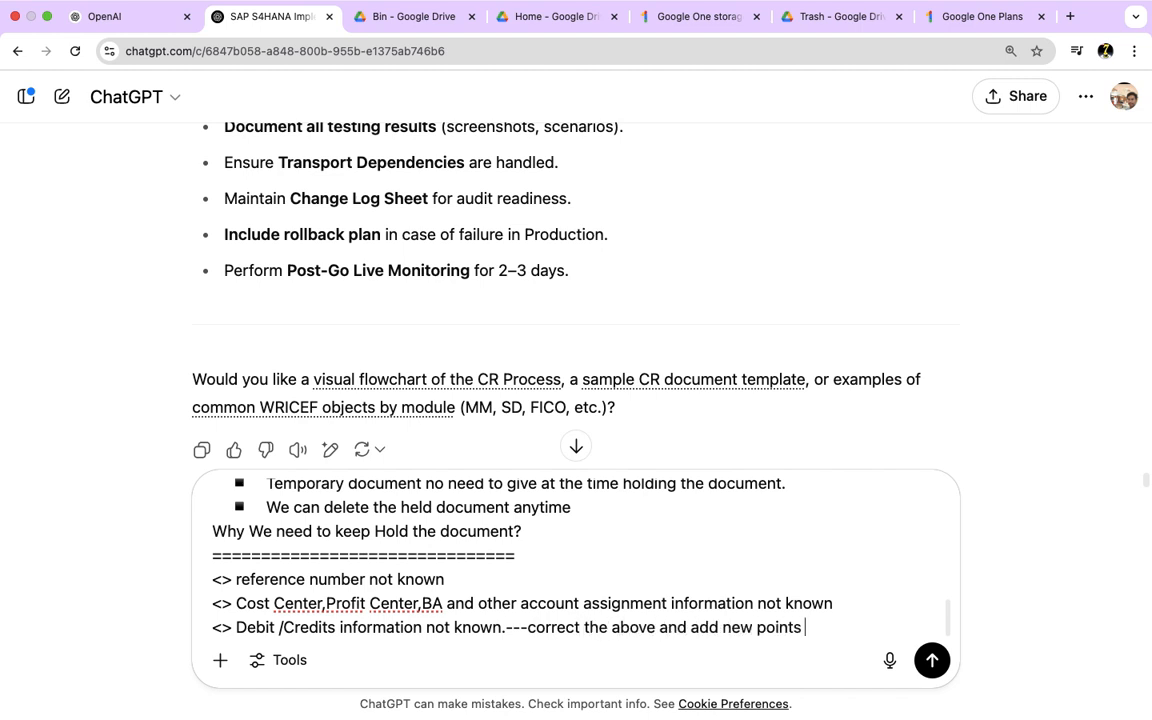
key("Return")
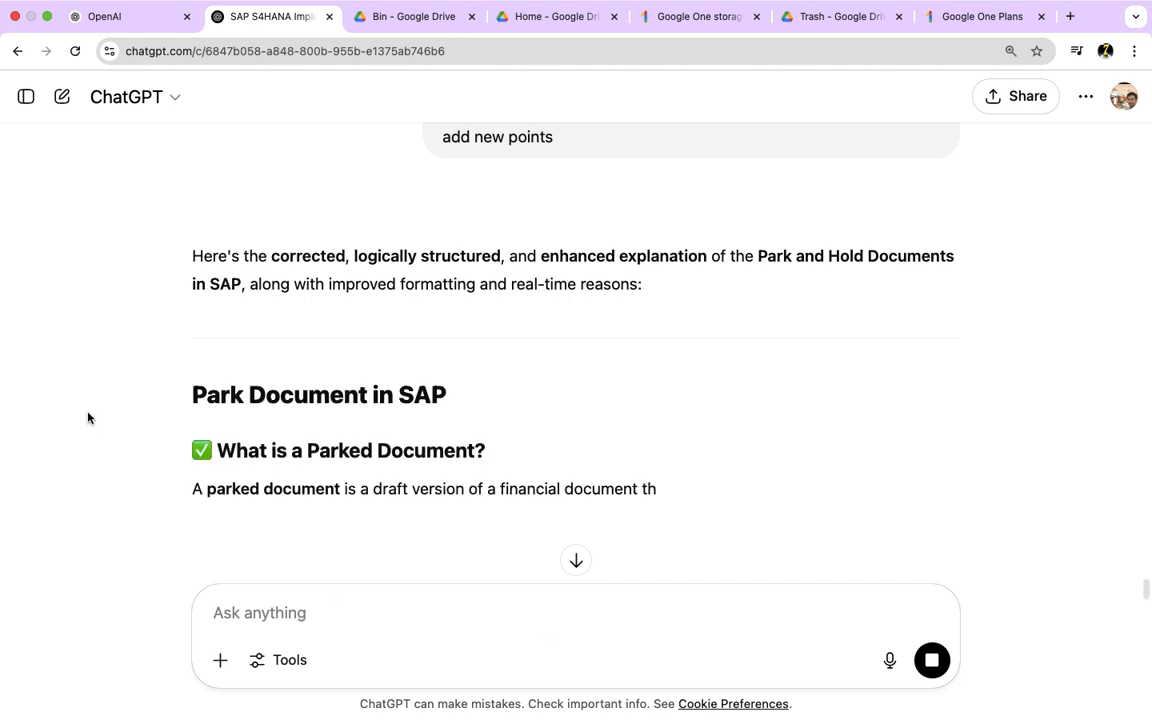
Review the generated explanation of parked and held documents, including the key points of each and the comparison table
scroll(88, 418, "down", 2)
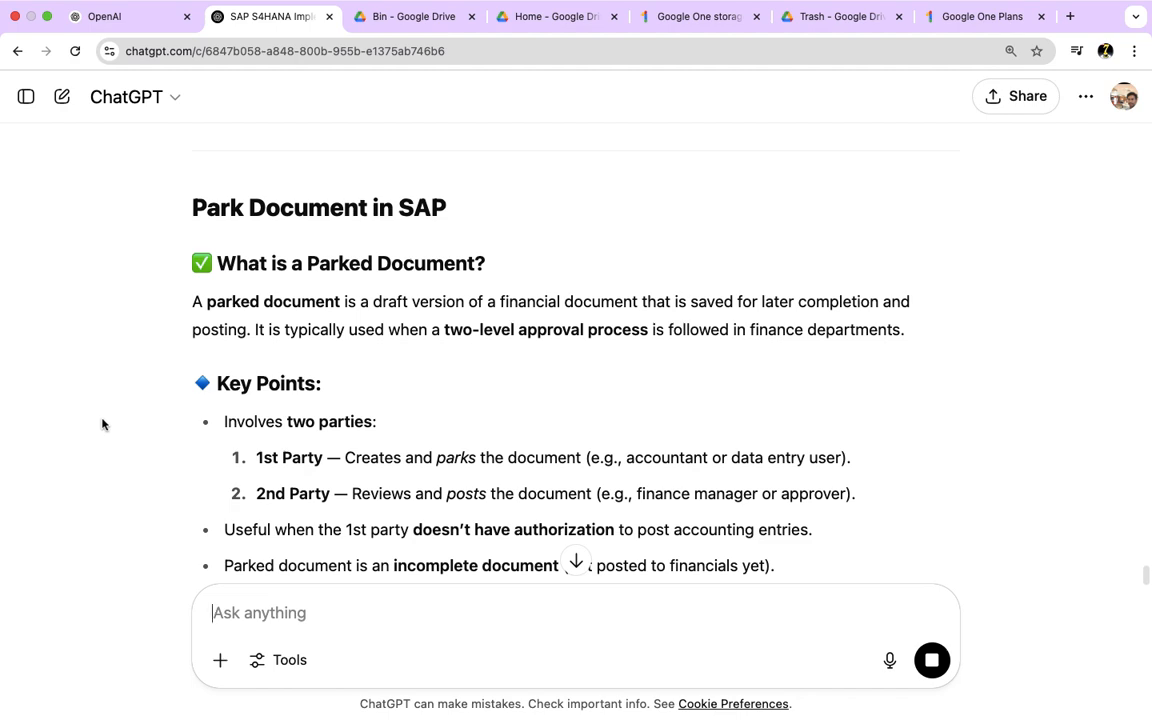
scroll(105, 420, "down", 4)
scroll(111, 407, "down", 3)
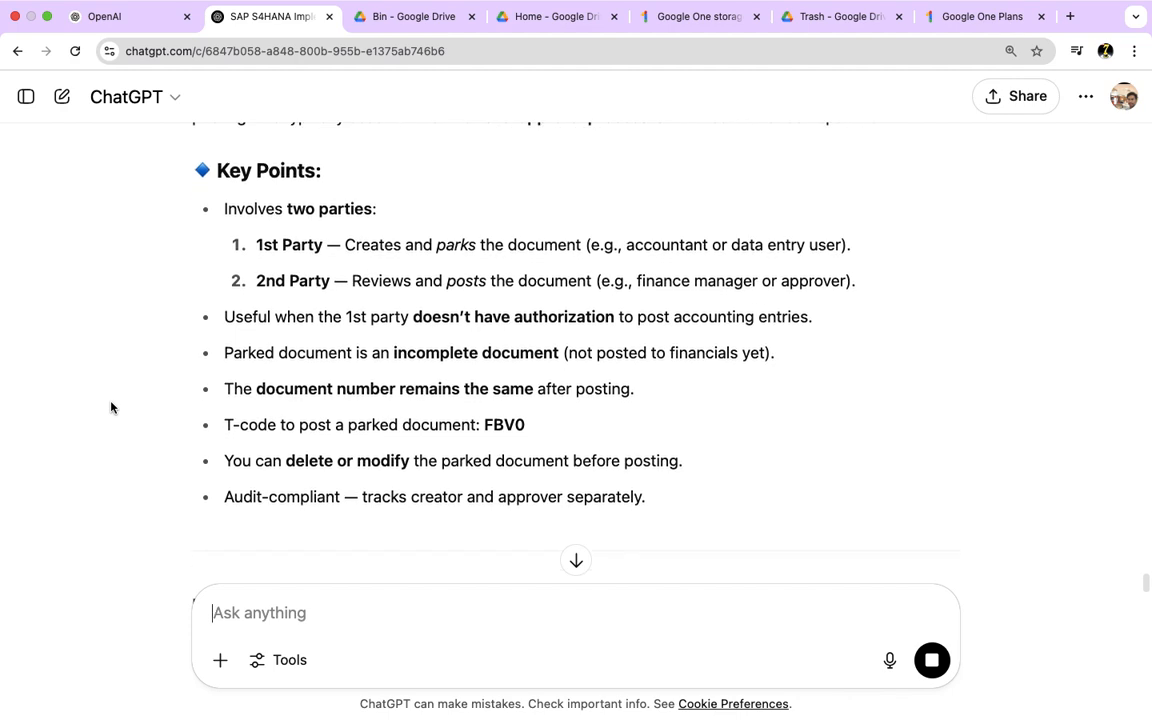
scroll(111, 407, "down", 3)
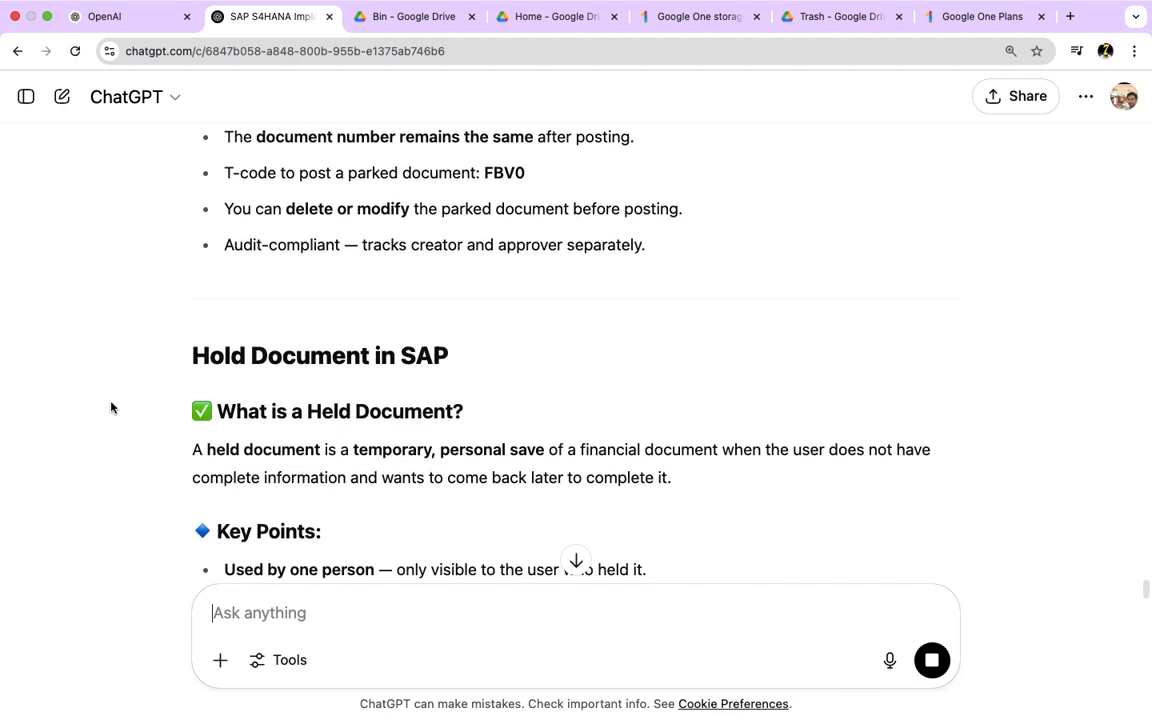
scroll(355, 260, "up", 4)
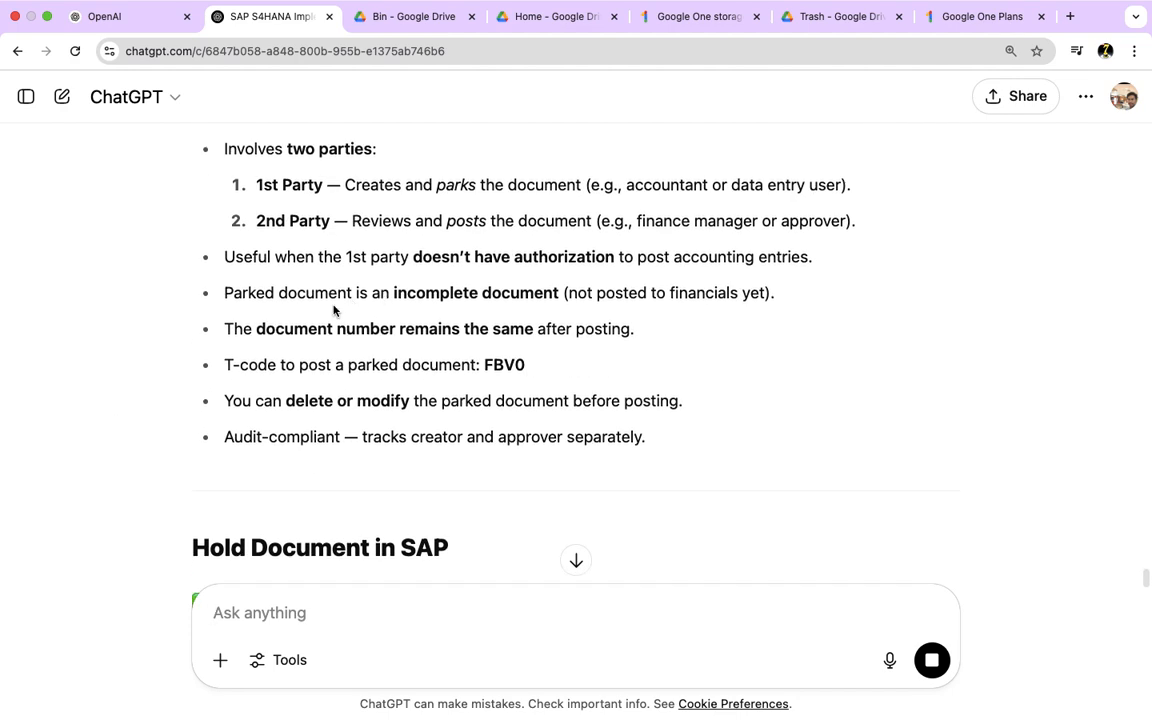
scroll(204, 339, "down", 8)
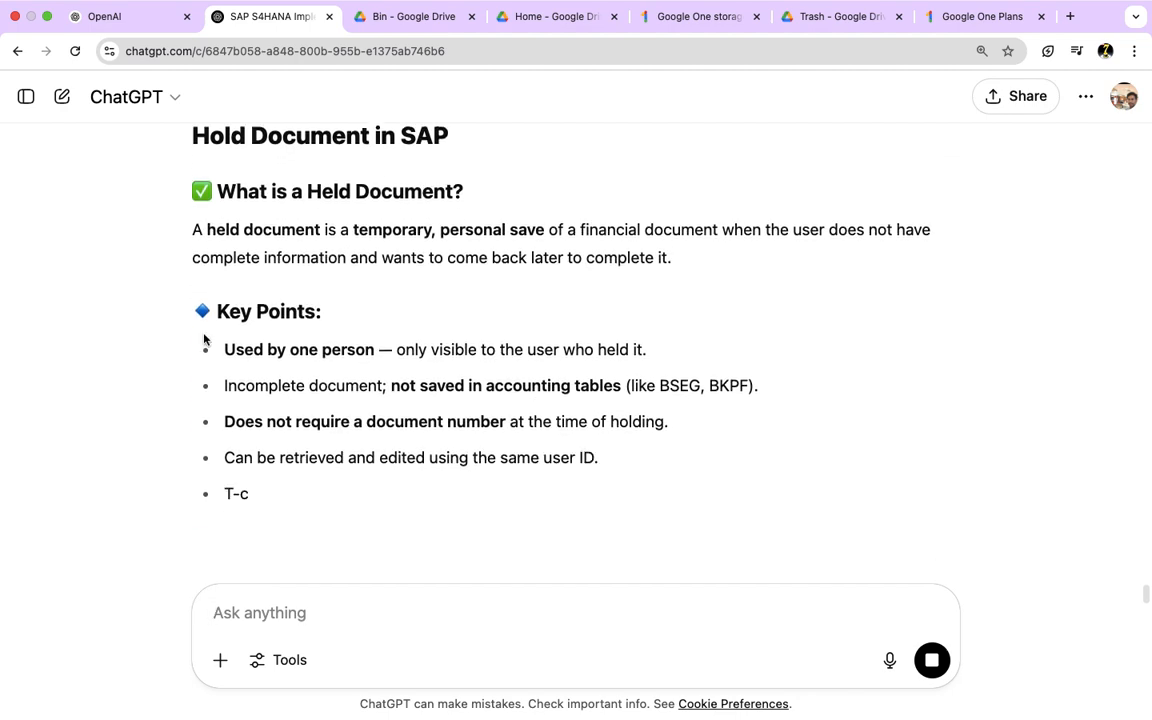
scroll(97, 352, "down", 5)
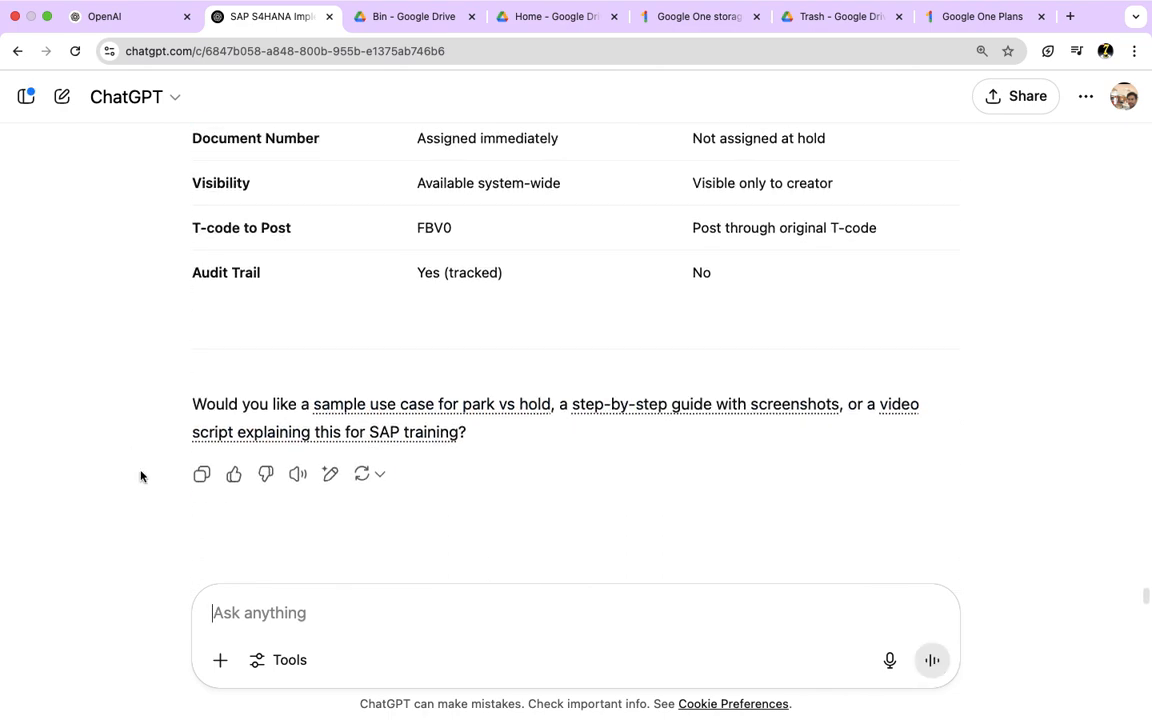
Copy the full ChatGPT response and paste it into the message box of the Teams meeting chat in Opera
left_click(200, 452)
key("super+Tab")
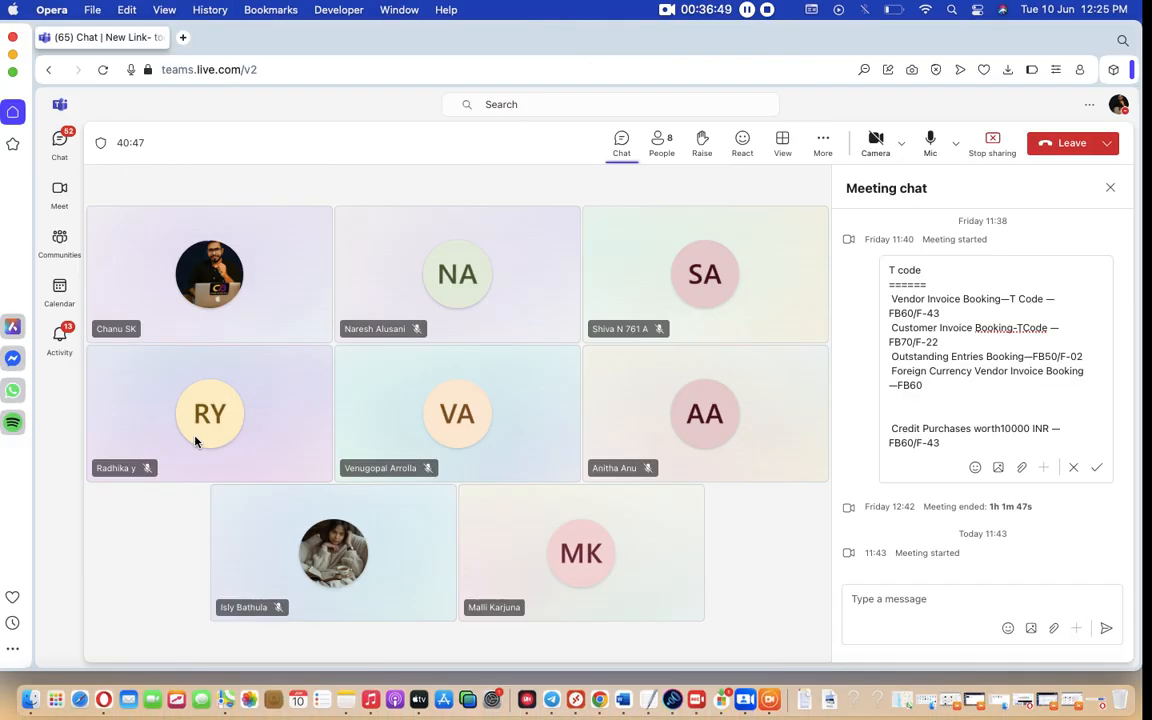
left_click(868, 597)
key("super+v")
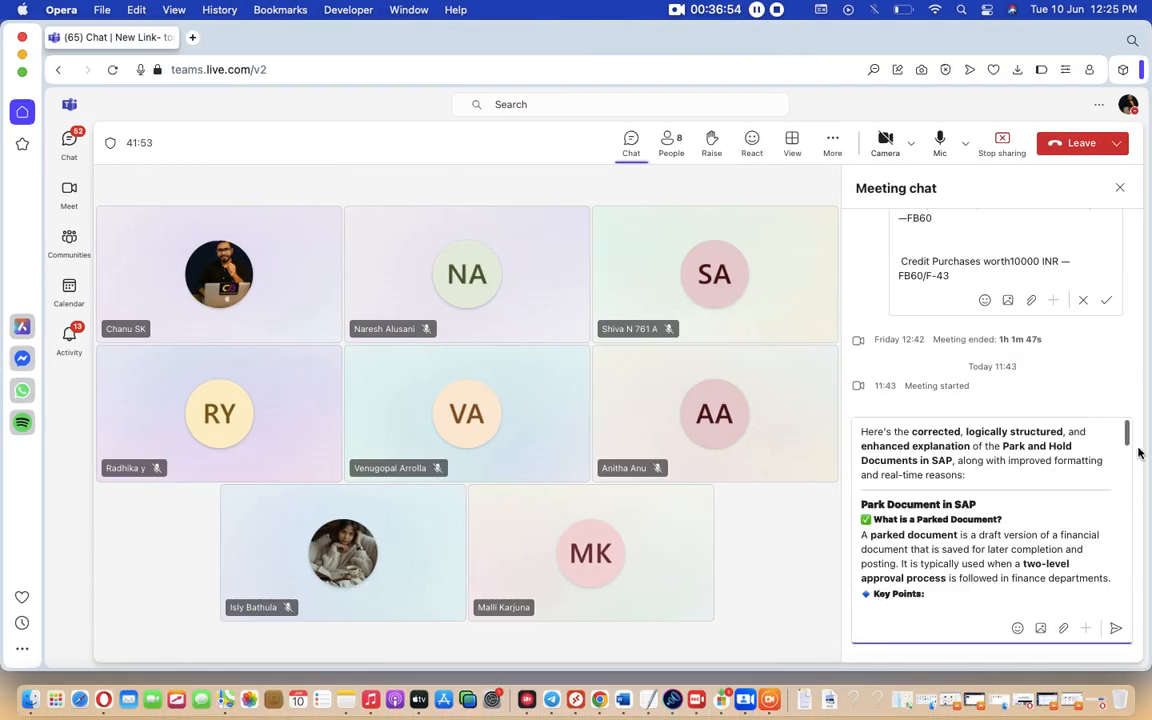
Remove the closing follow-up question after the comparison table from the pasted text and send the message to the meeting chat
scroll(1020, 405, "down", 15)
left_click_drag(1051, 603, 860, 569)
key("BackSpace")
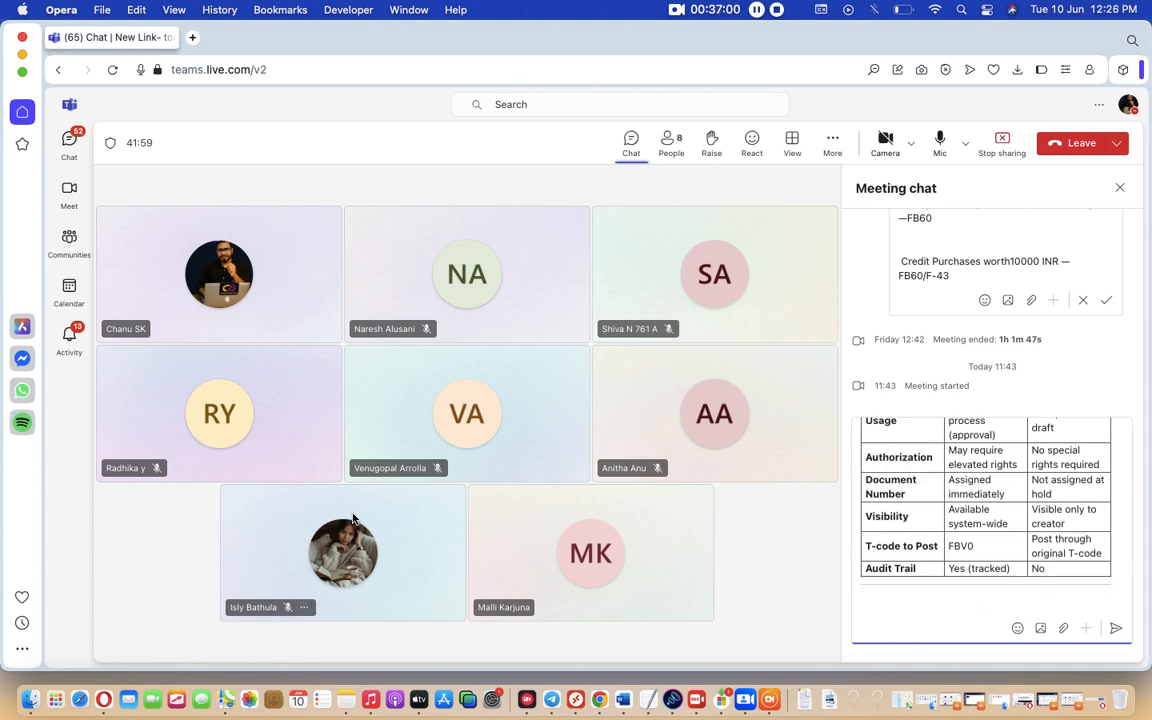
key("Return")
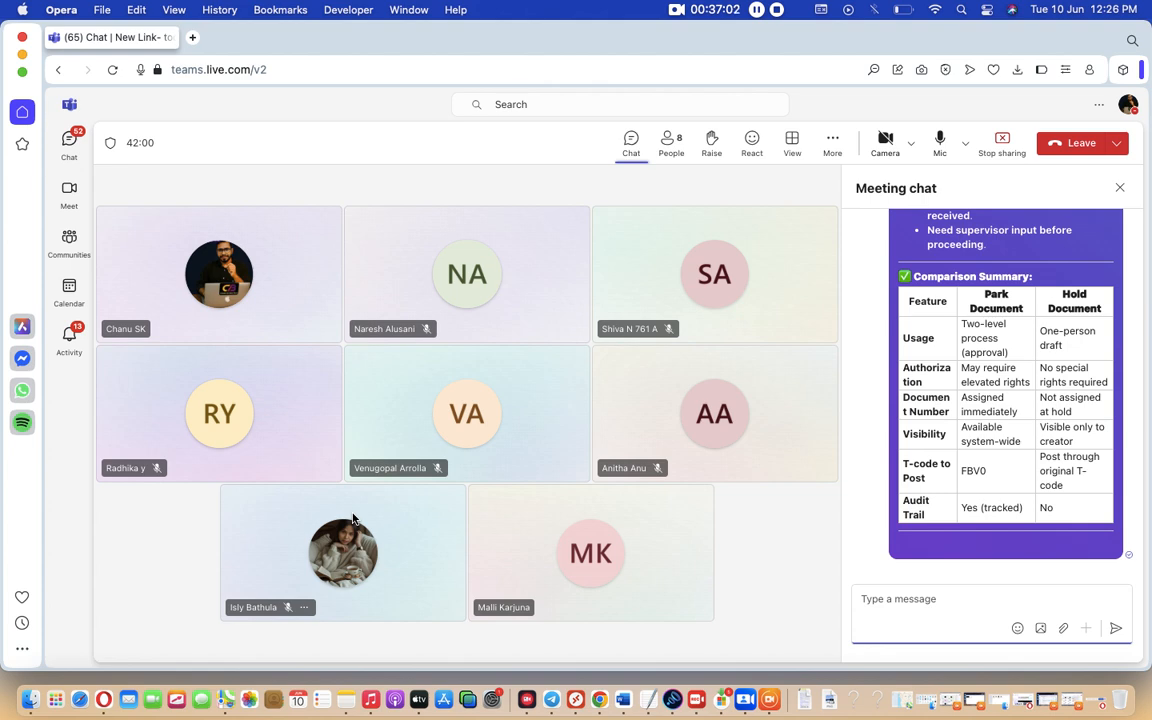
Look through the sent message and select its text from the opening sentence through the end of the comparison table
scroll(938, 460, "up", 10)
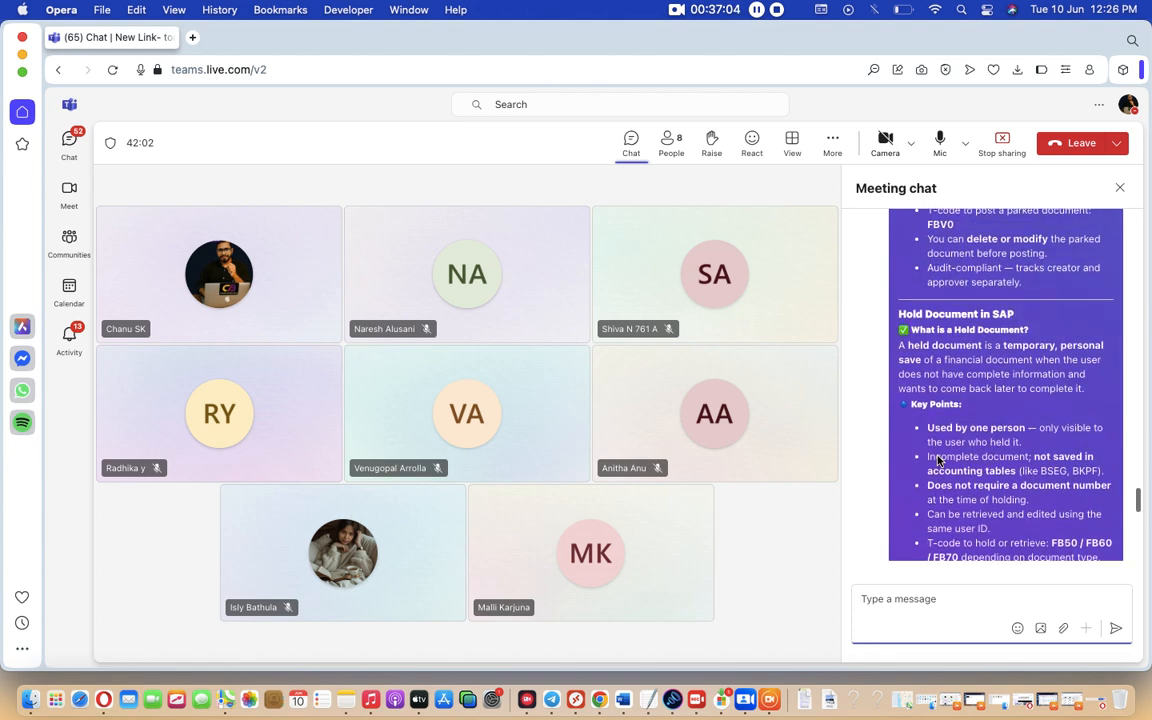
scroll(938, 460, "up", 15)
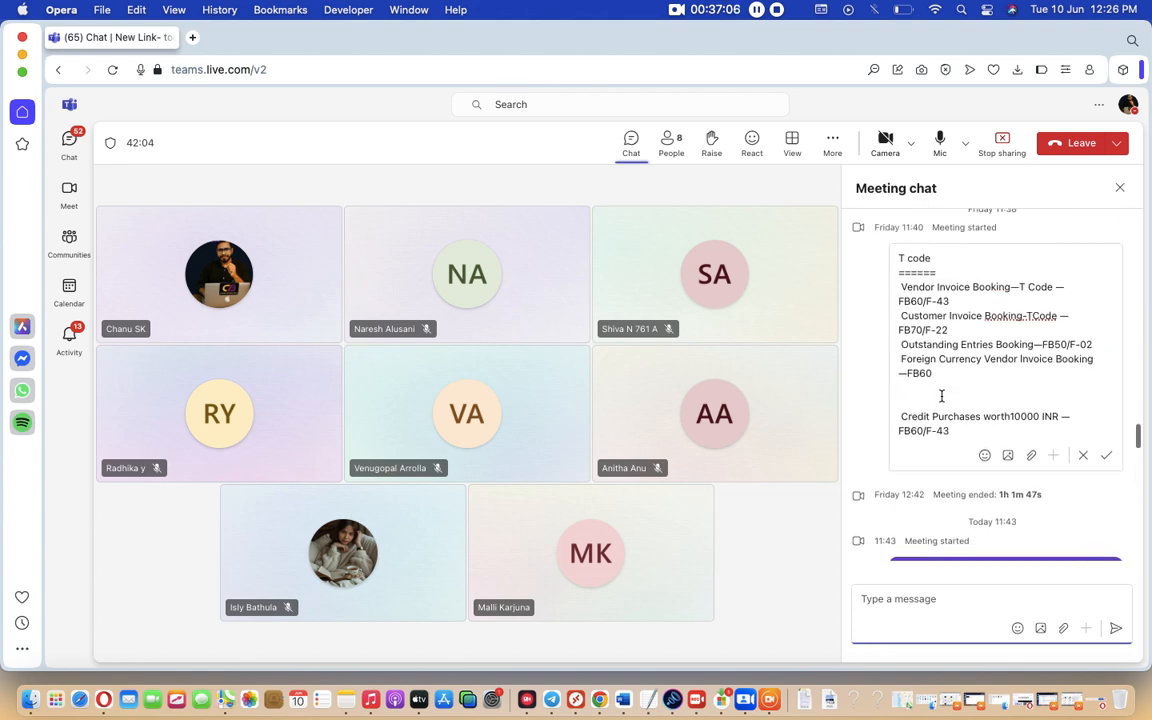
scroll(941, 396, "down", 10)
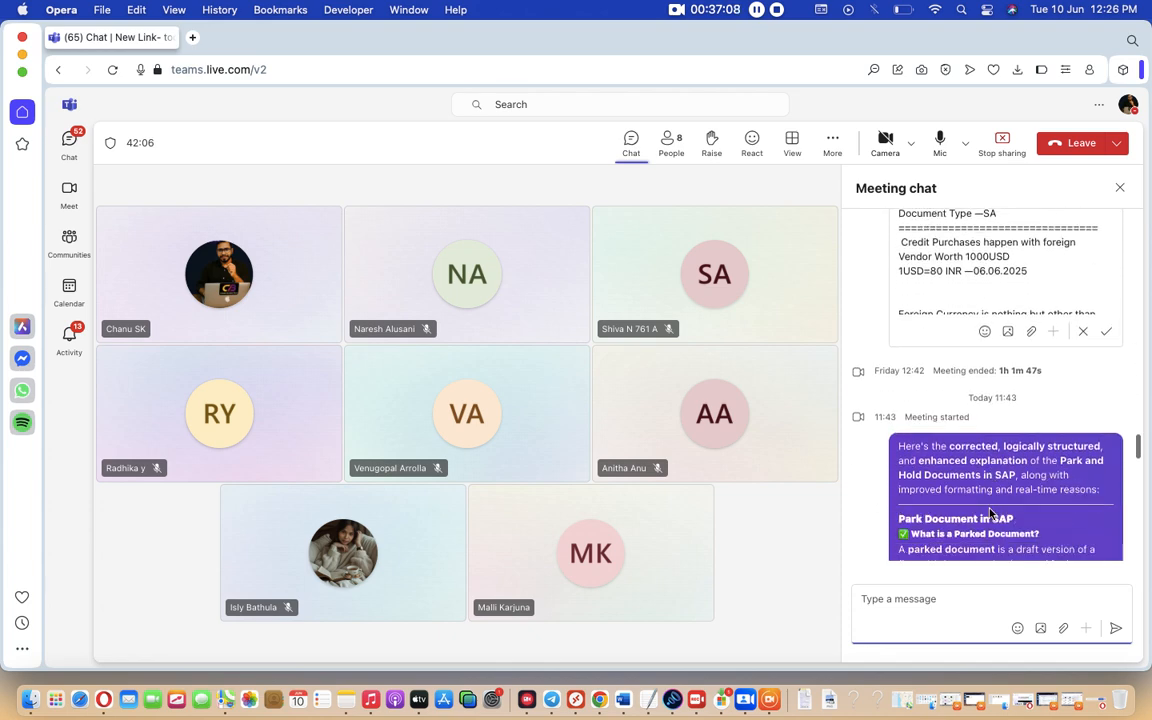
scroll(990, 513, "down", 5)
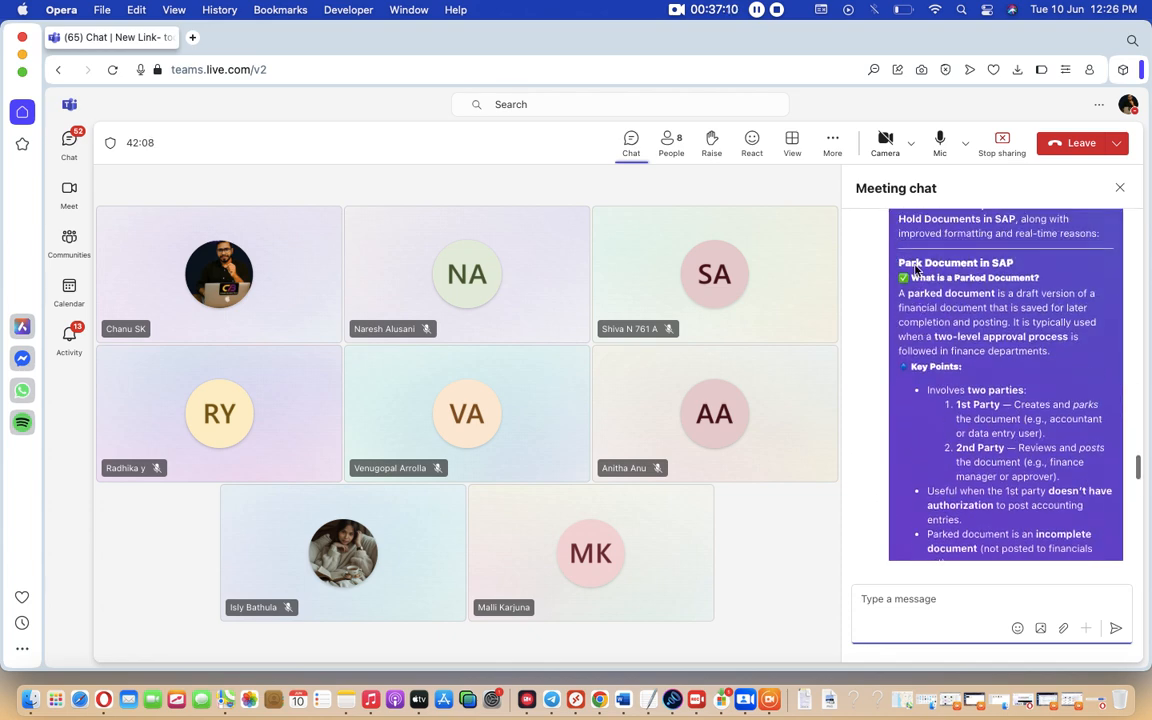
scroll(912, 267, "up", 4)
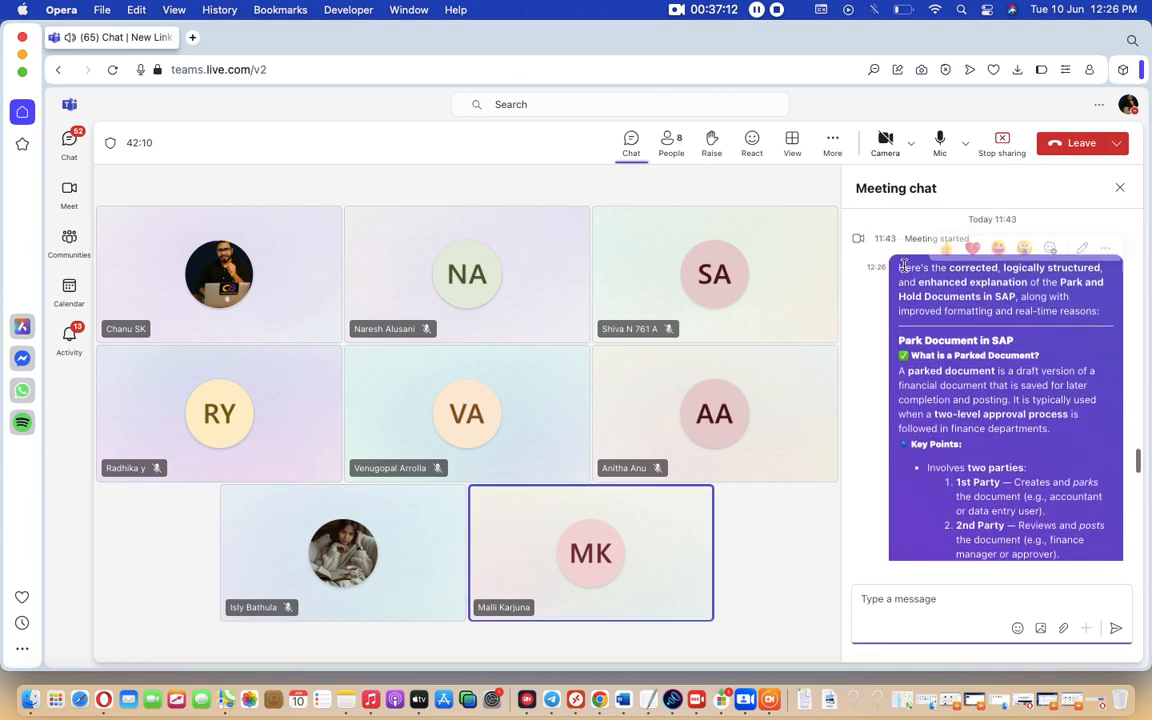
left_click_drag(904, 267, 1079, 513)
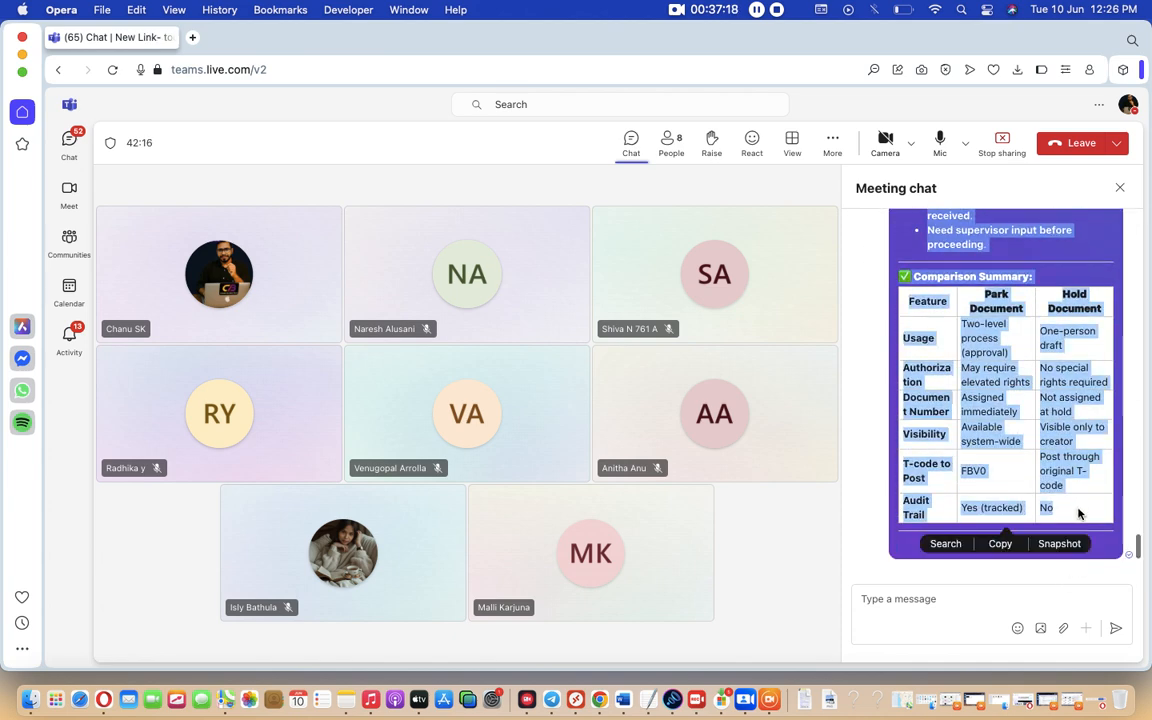